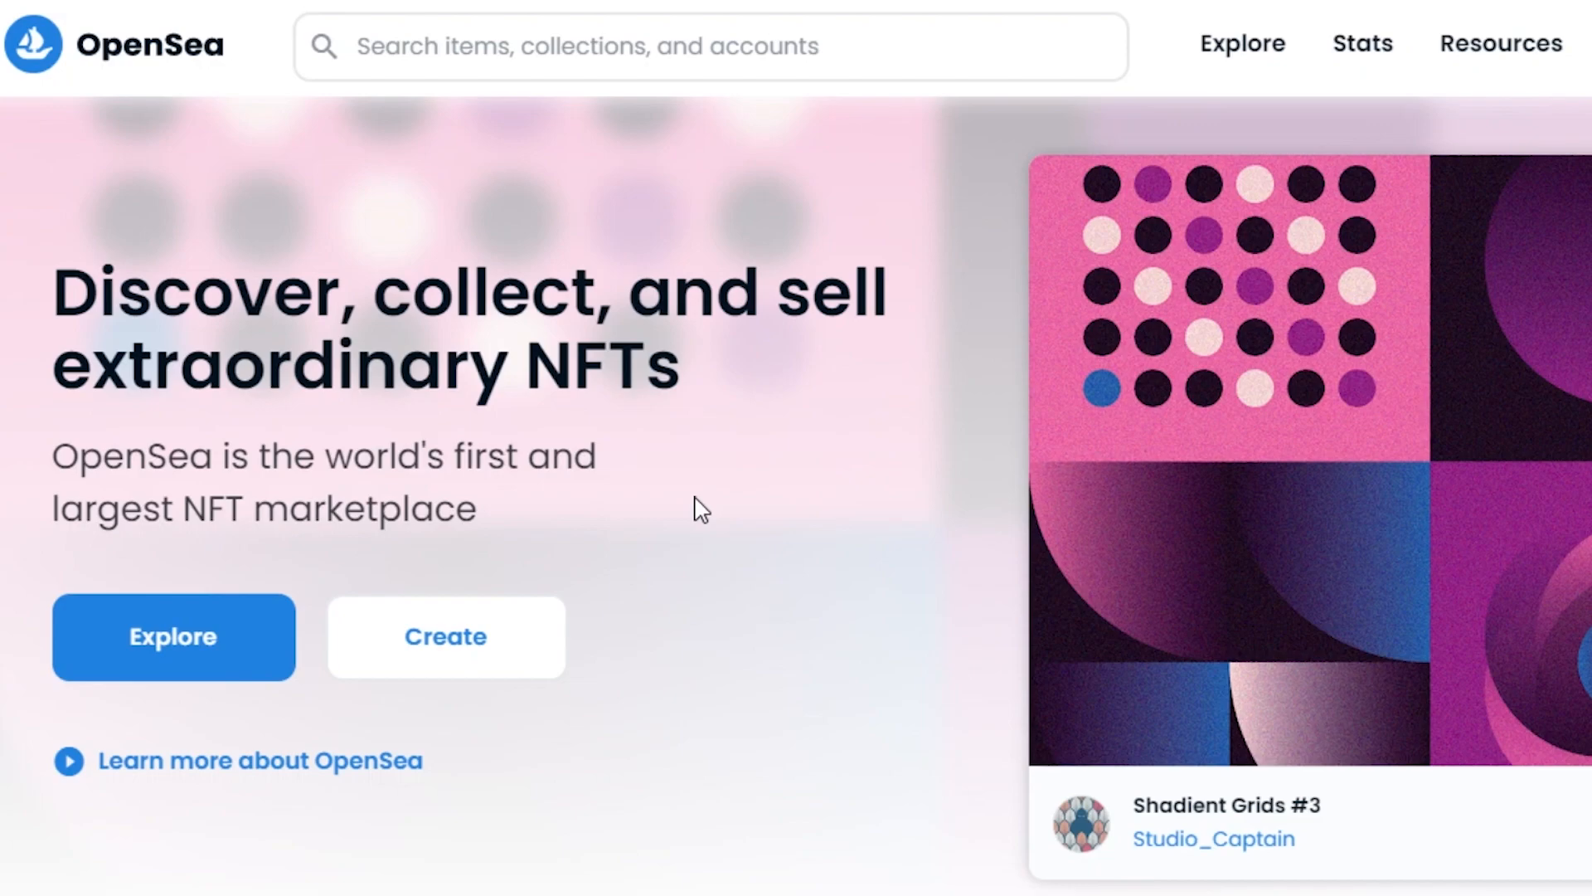
Step: Connect a MetaMask wallet to OpenSea and approve the connection in the MetaMask popup
{"action": "scroll", "coordinate": [695, 498], "scroll_direction": "down", "scroll_amount": 2}
{"action": "scroll", "coordinate": [695, 498], "scroll_direction": "up", "scroll_amount": 2}
{"action": "scroll", "coordinate": [796, 498], "scroll_direction": "down", "scroll_amount": 10}
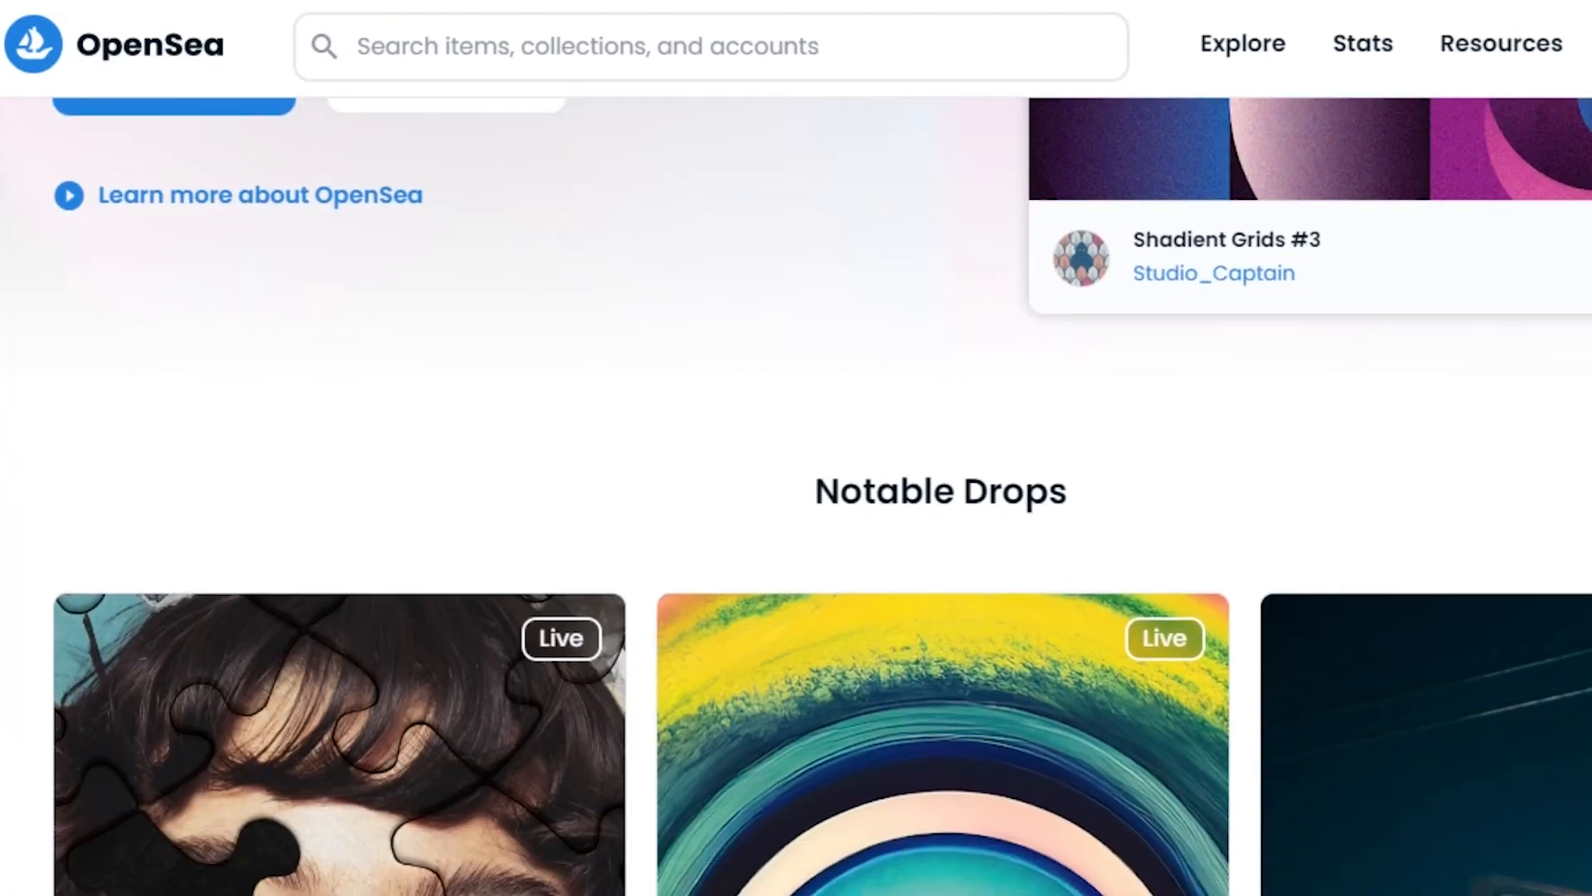
{"action": "scroll", "coordinate": [797, 498], "scroll_direction": "down", "scroll_amount": 8}
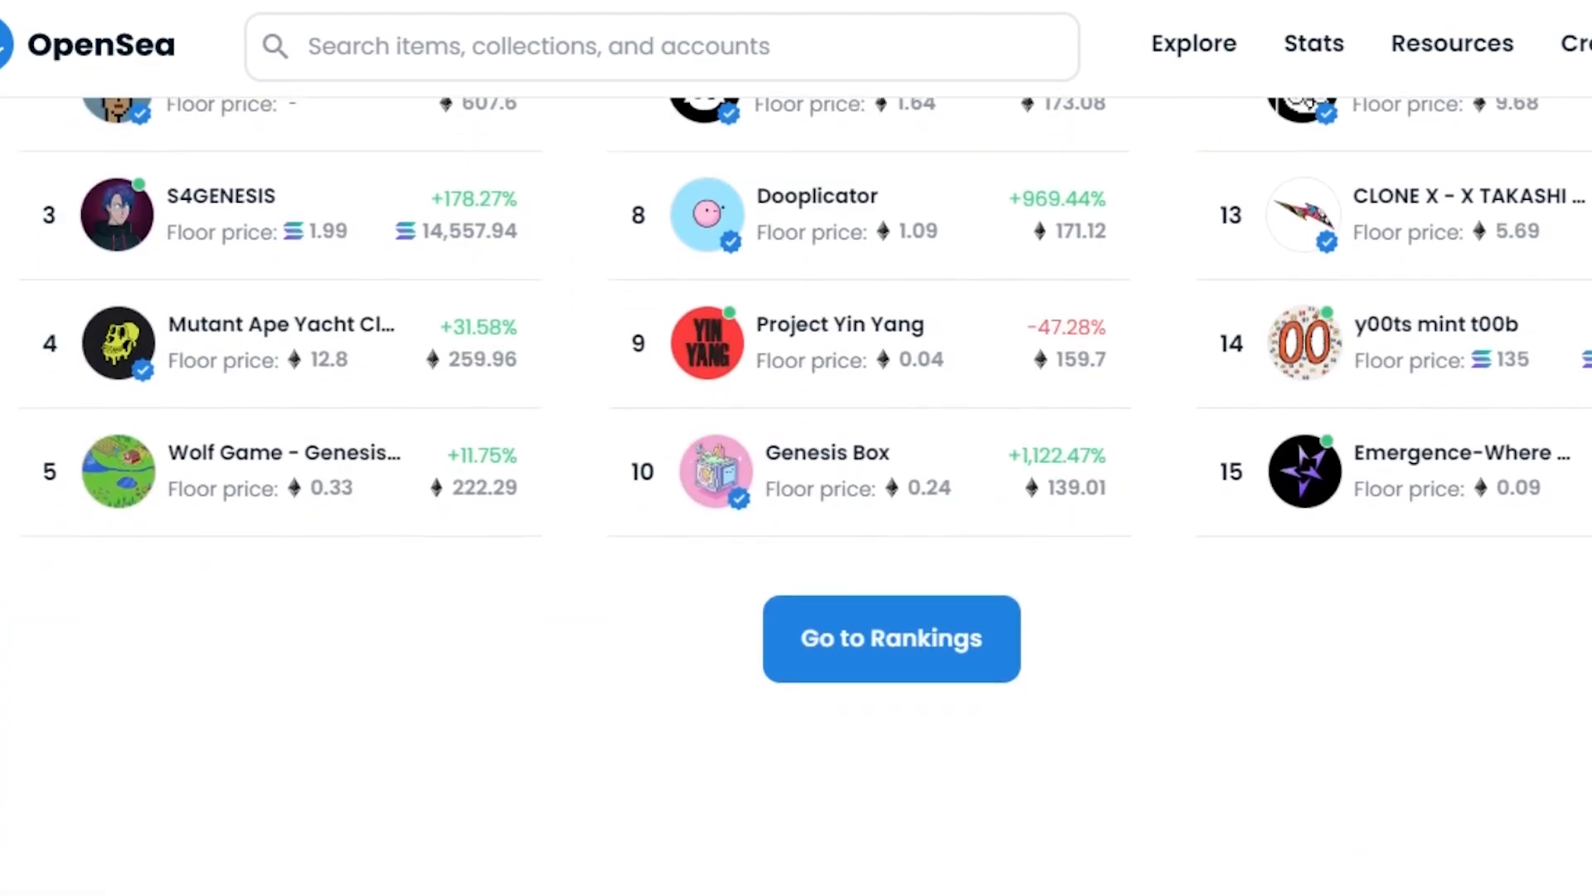
{"action": "scroll", "coordinate": [796, 498], "scroll_direction": "up", "scroll_amount": 7}
{"action": "scroll", "coordinate": [796, 498], "scroll_direction": "down", "scroll_amount": 3}
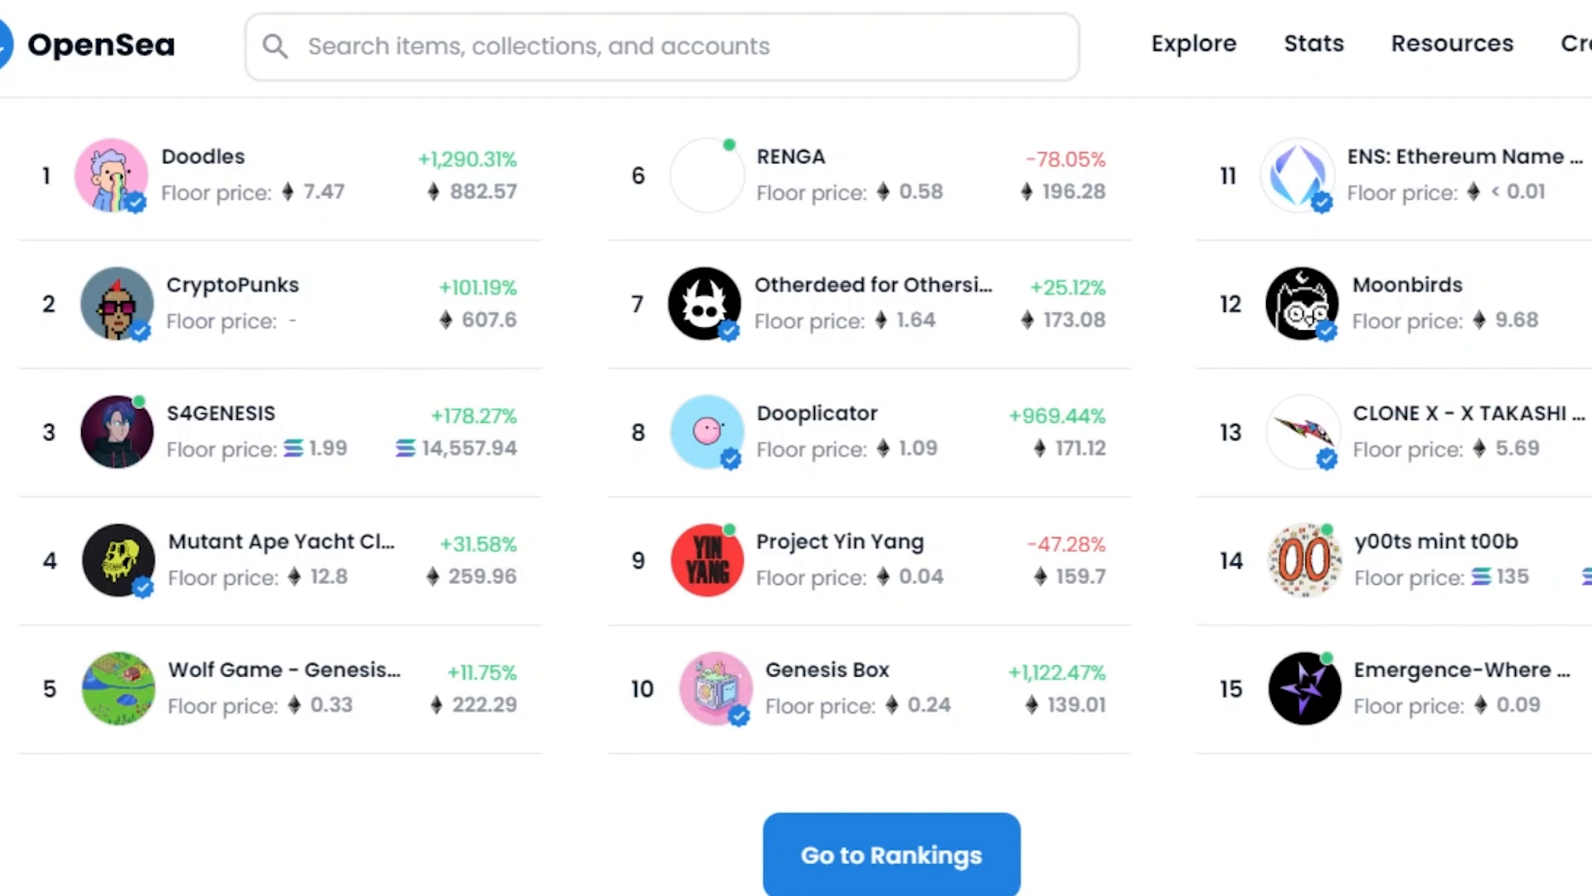
{"action": "scroll", "coordinate": [797, 498], "scroll_direction": "down", "scroll_amount": 11}
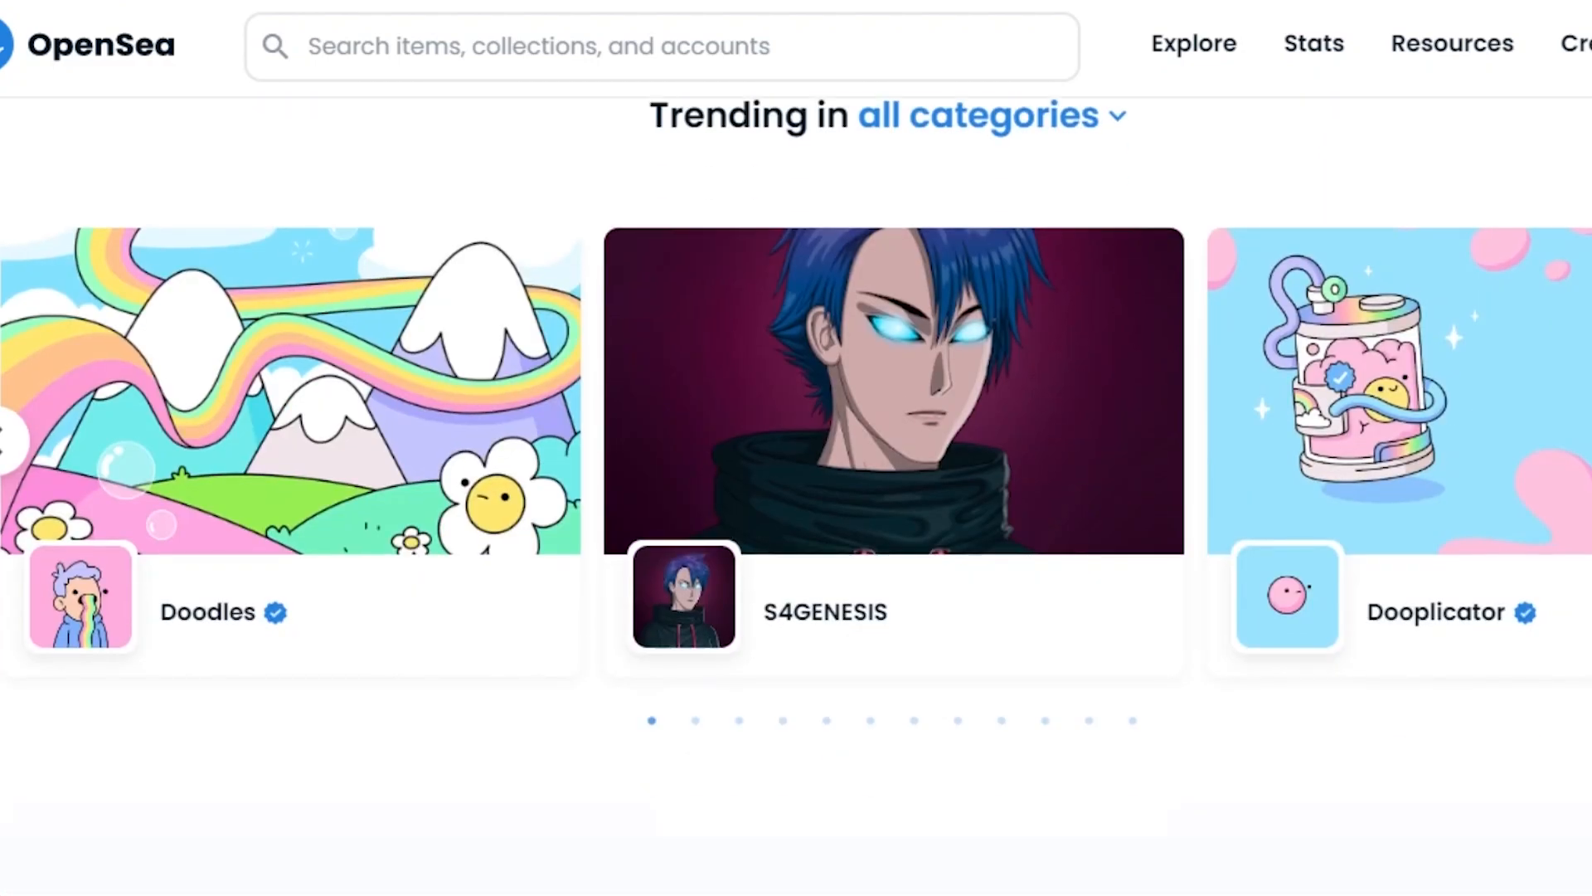
{"action": "scroll", "coordinate": [796, 497], "scroll_direction": "up", "scroll_amount": 11}
{"action": "scroll", "coordinate": [796, 498], "scroll_direction": "up", "scroll_amount": 2}
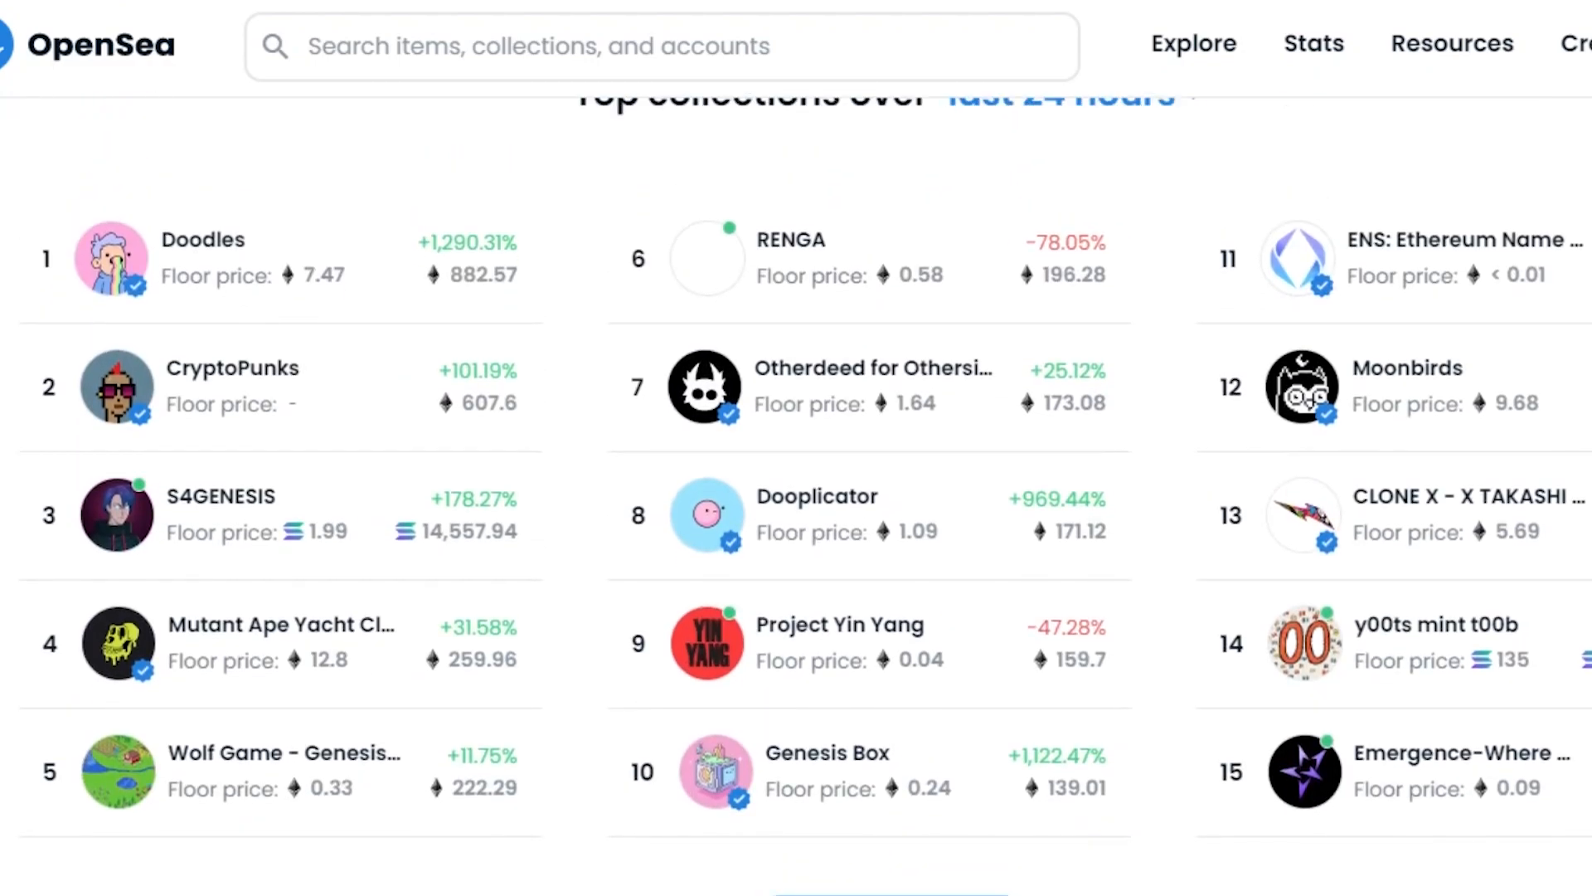
{"action": "scroll", "coordinate": [796, 498], "scroll_direction": "down", "scroll_amount": 1}
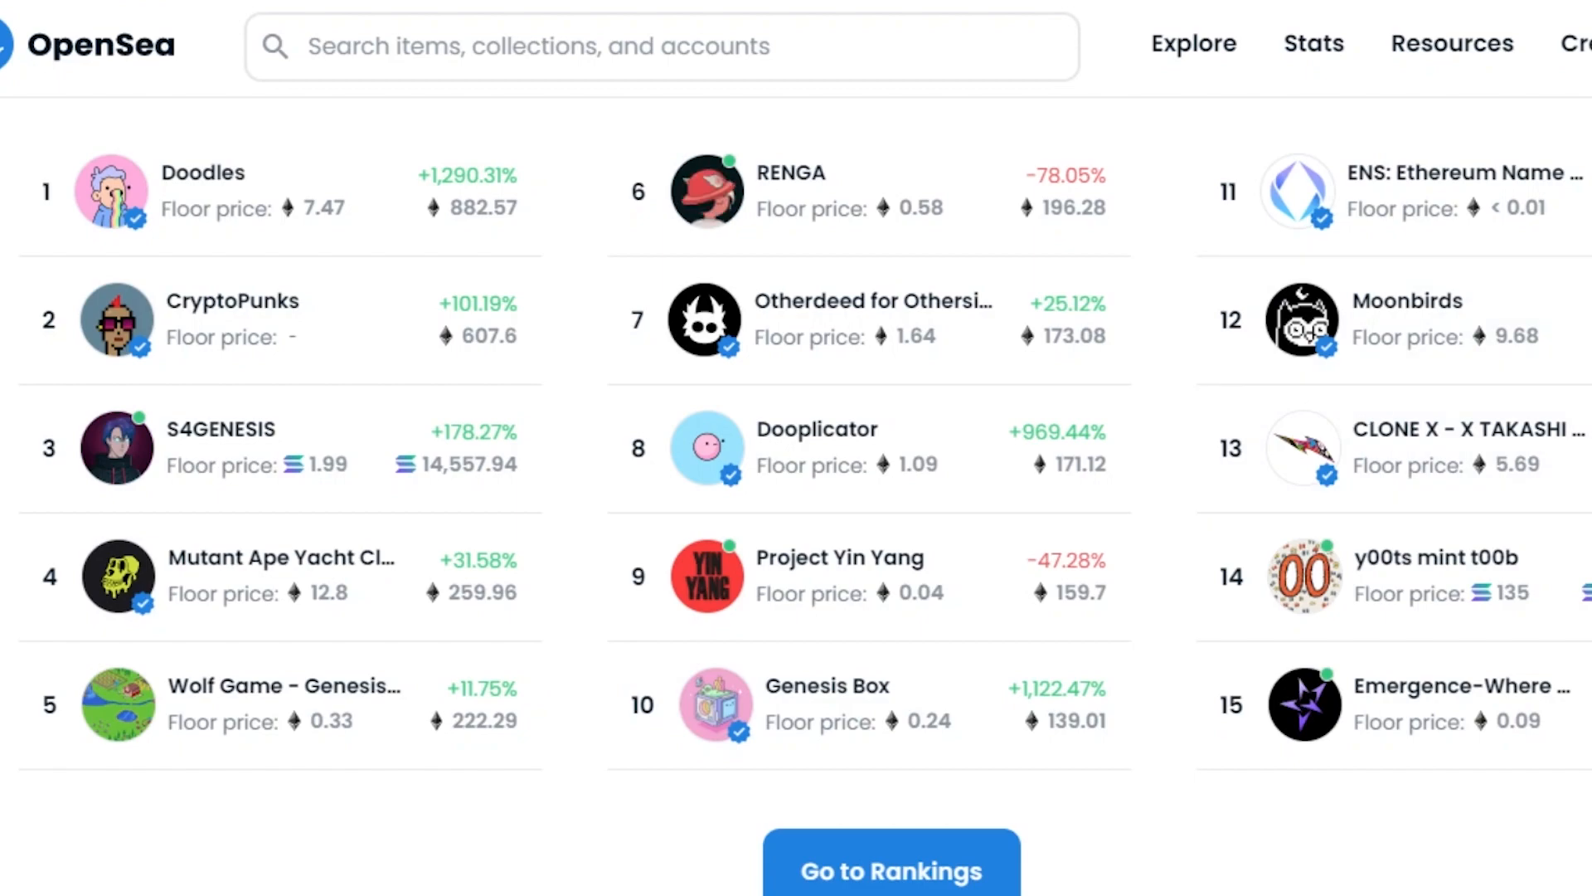
{"action": "scroll", "coordinate": [468, 201], "scroll_direction": "up", "scroll_amount": 10}
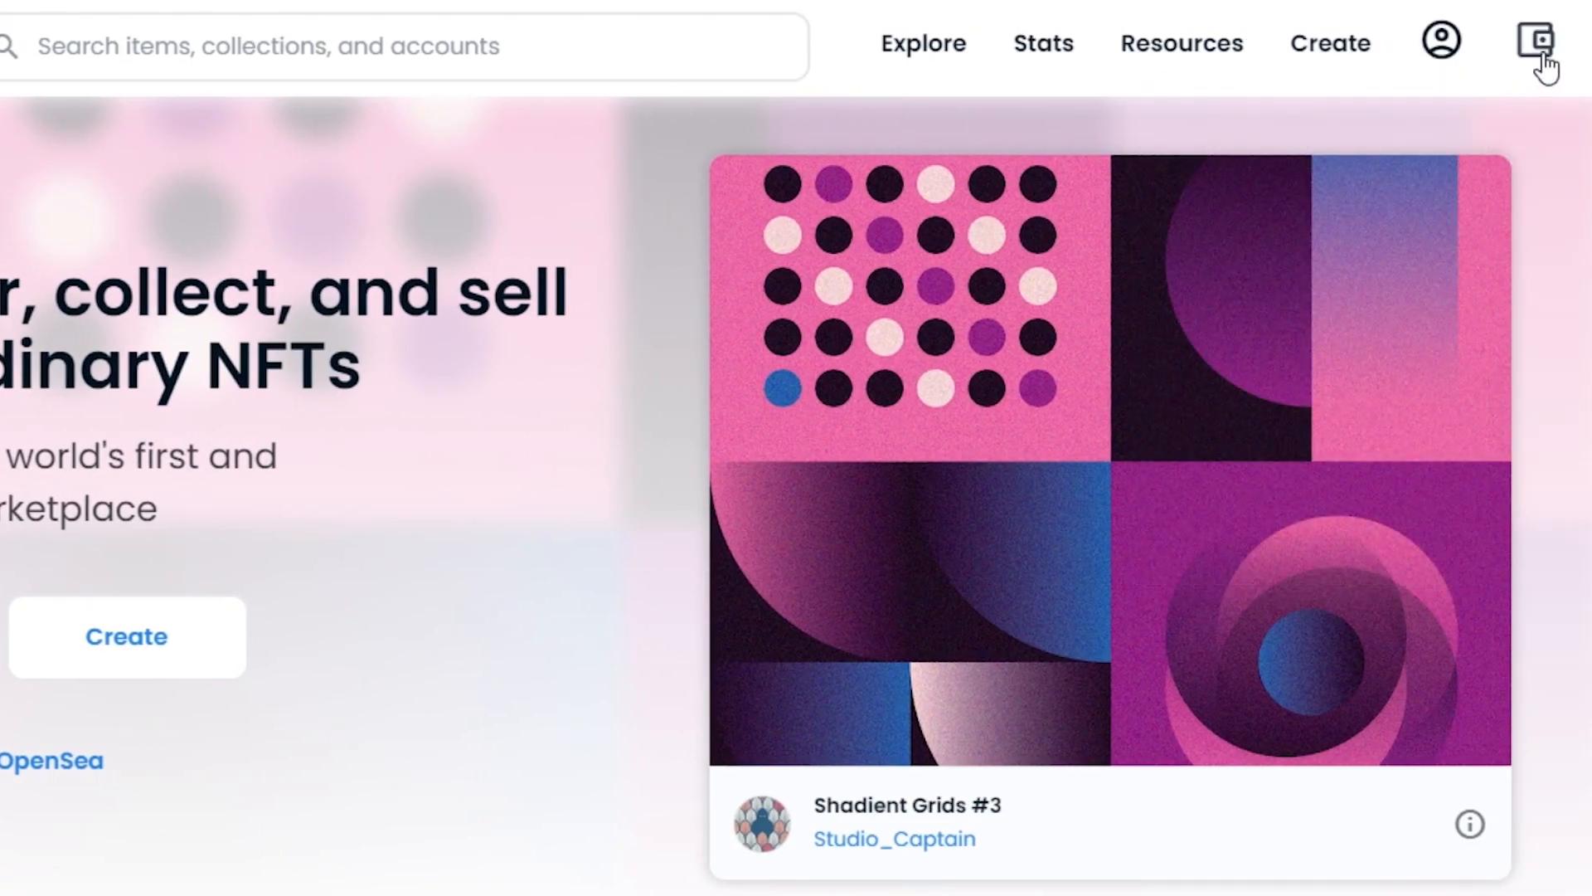
{"action": "left_click", "coordinate": [1537, 45]}
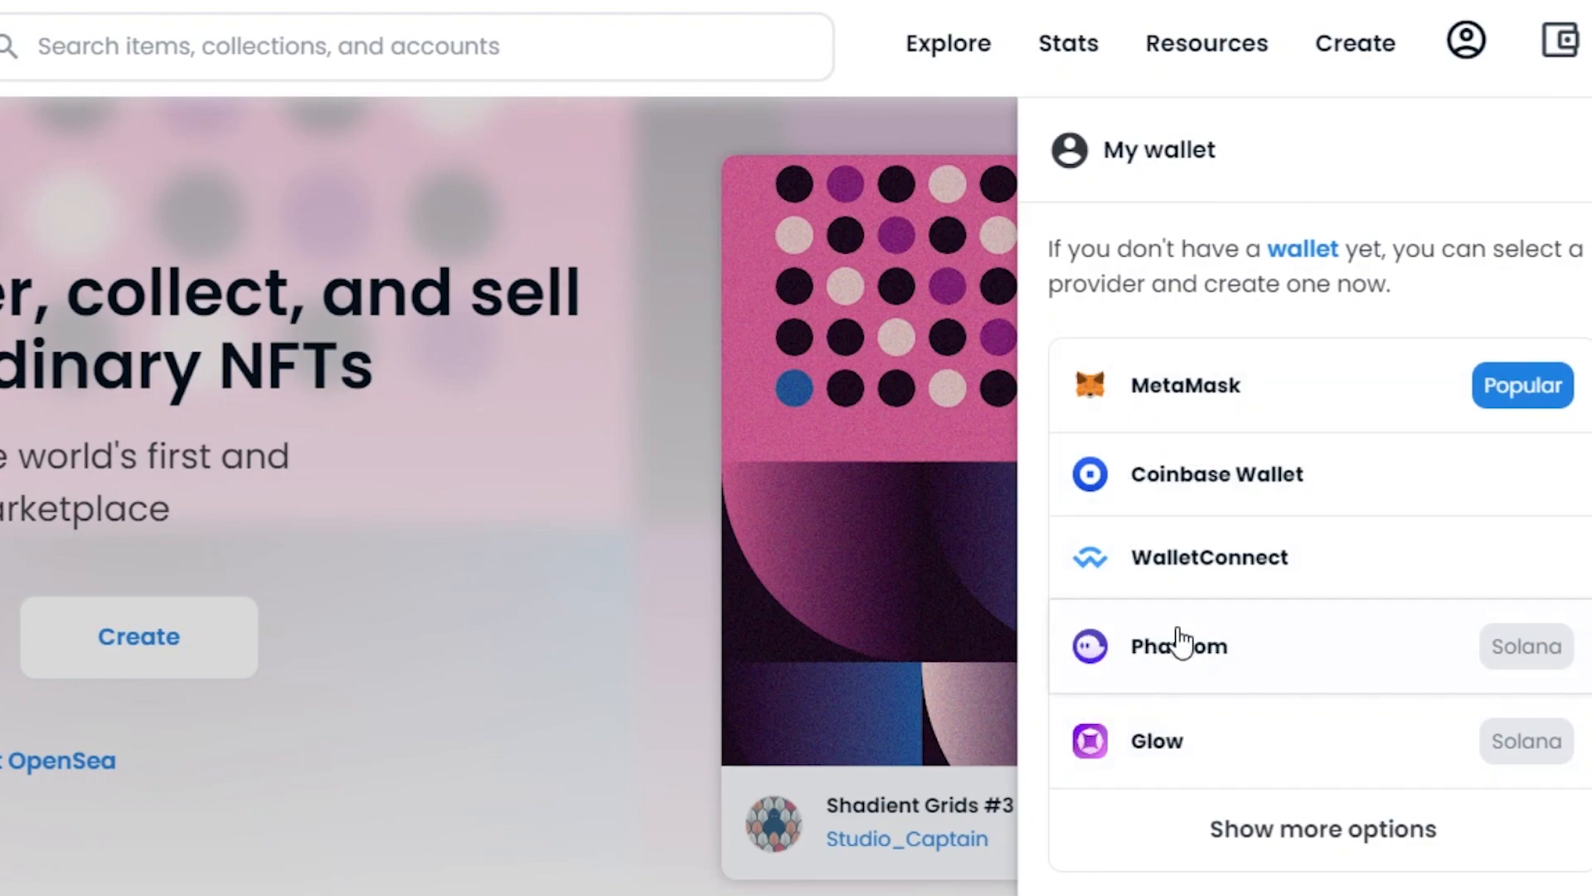
{"action": "left_click", "coordinate": [1193, 396]}
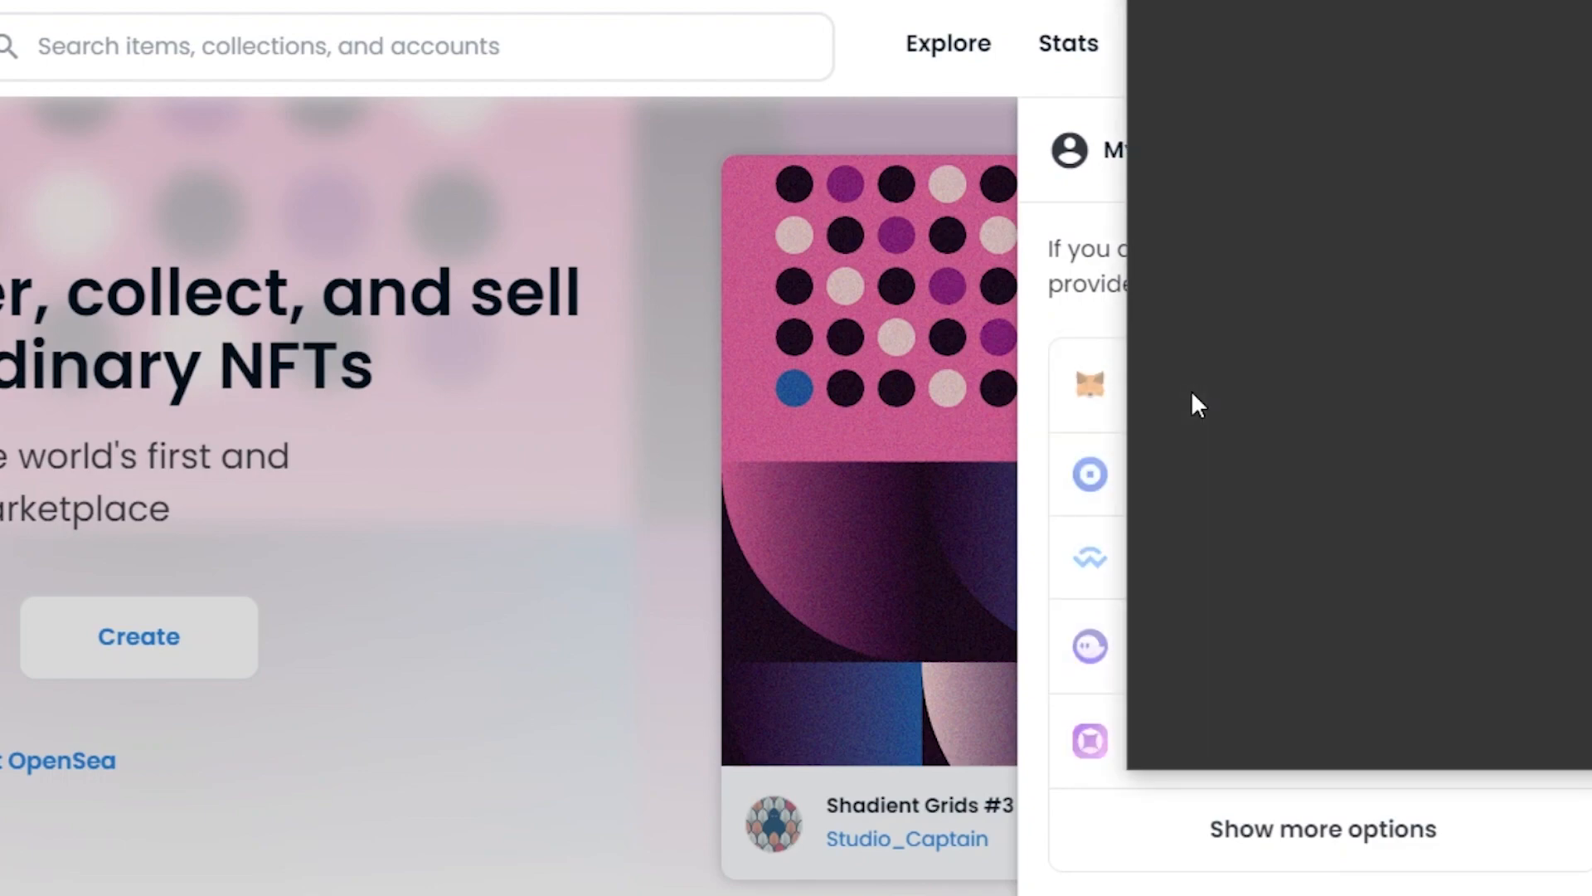
{"action": "left_click_drag", "start_coordinate": [1376, 0], "coordinate": [714, 5]}
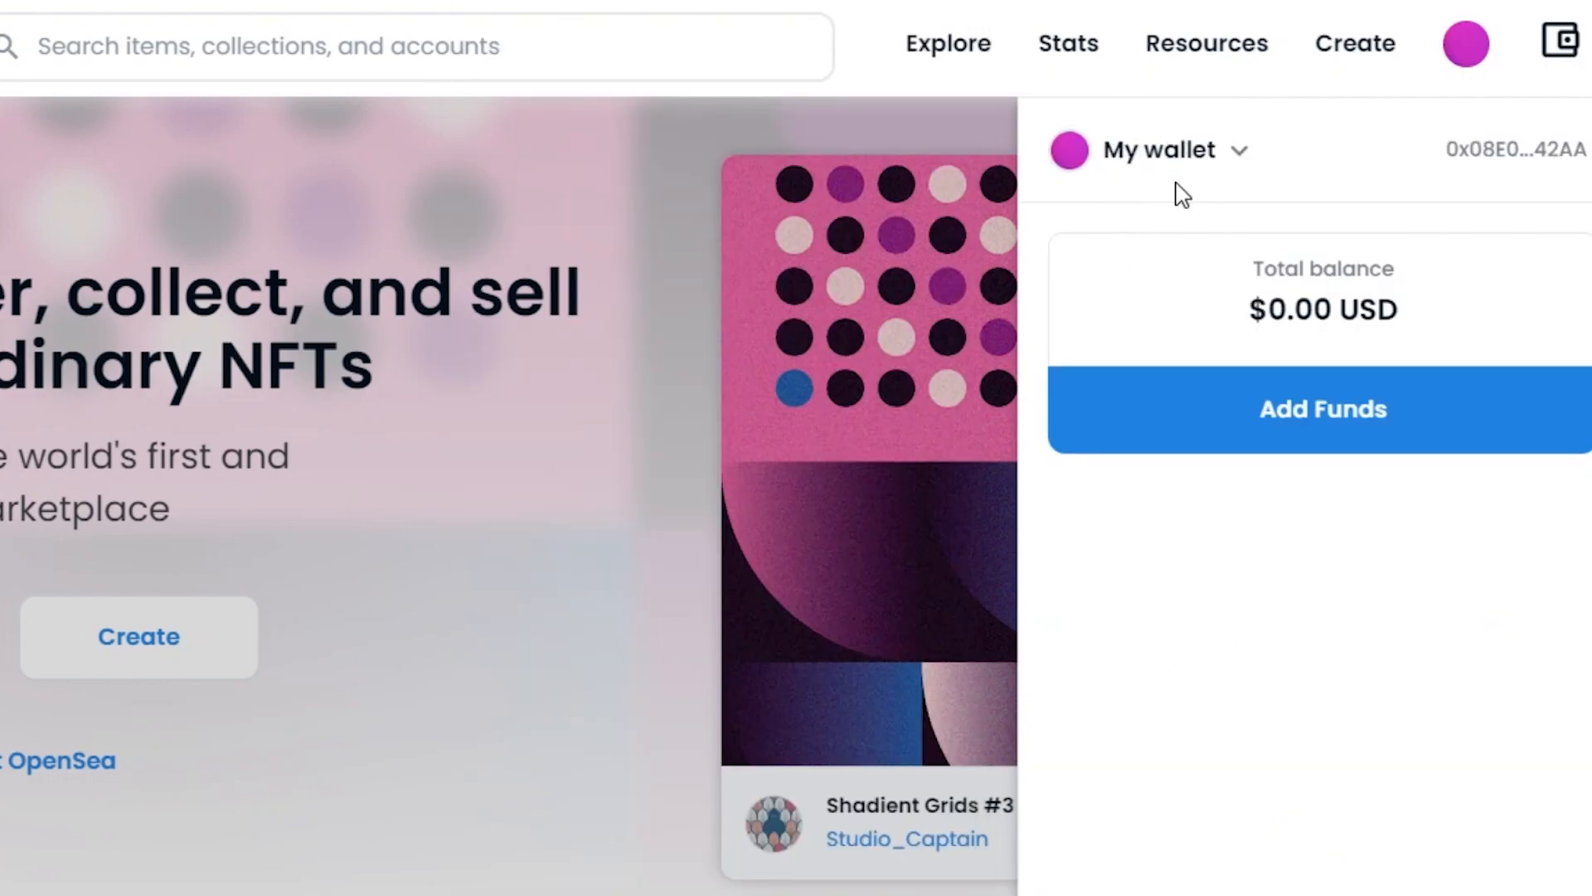
{"action": "left_click", "coordinate": [995, 129]}
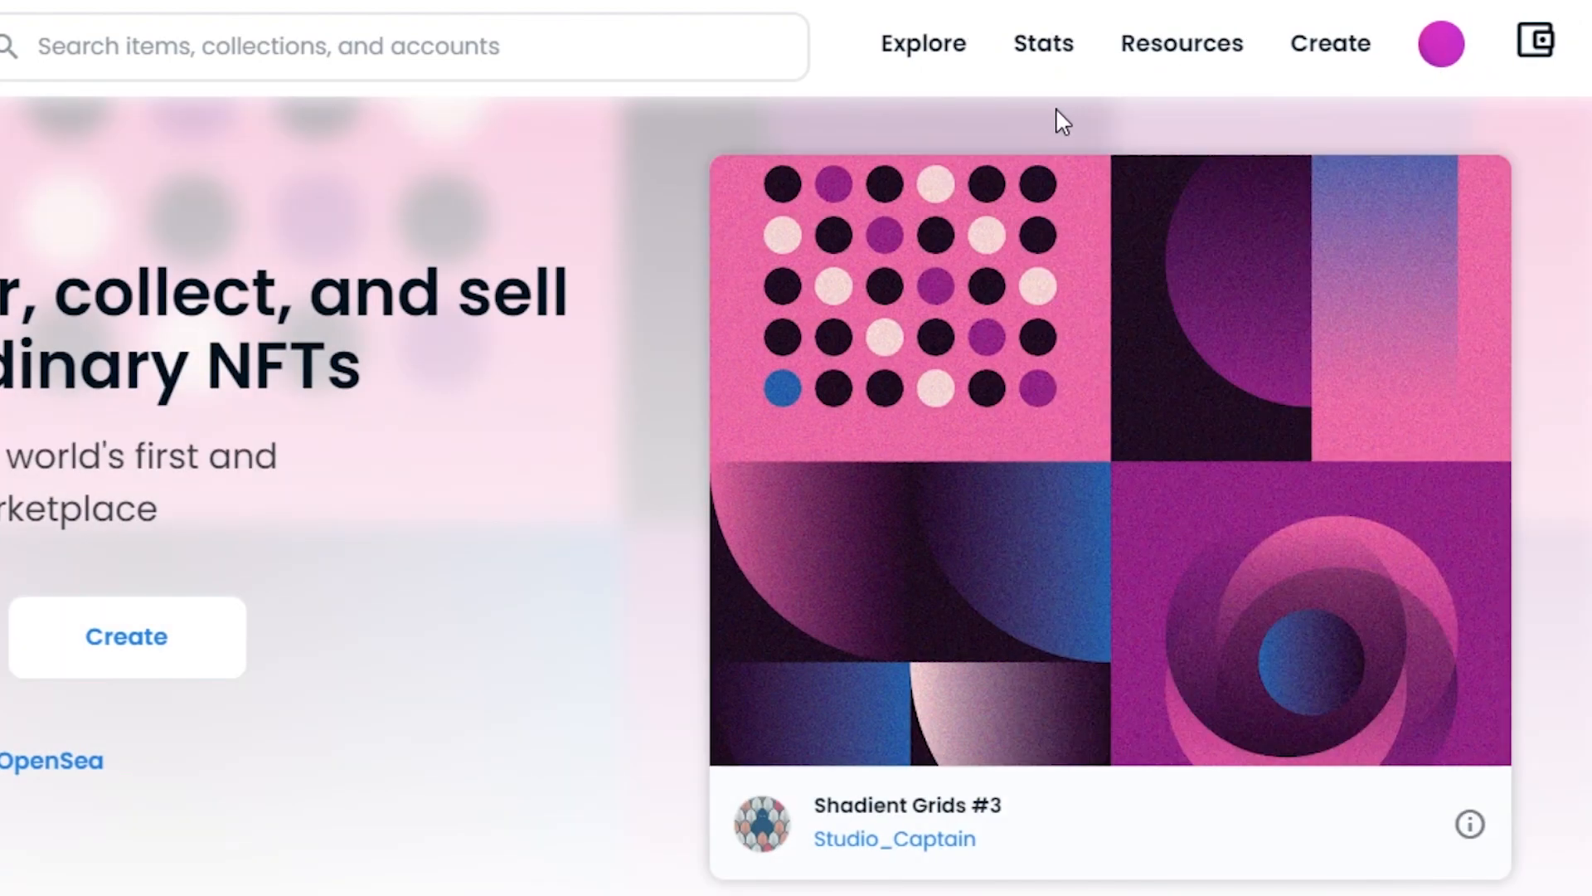
Step: Confirm the wallet balance reads $0.00 USD, then go to the account's profile page
{"action": "left_click", "coordinate": [1535, 45]}
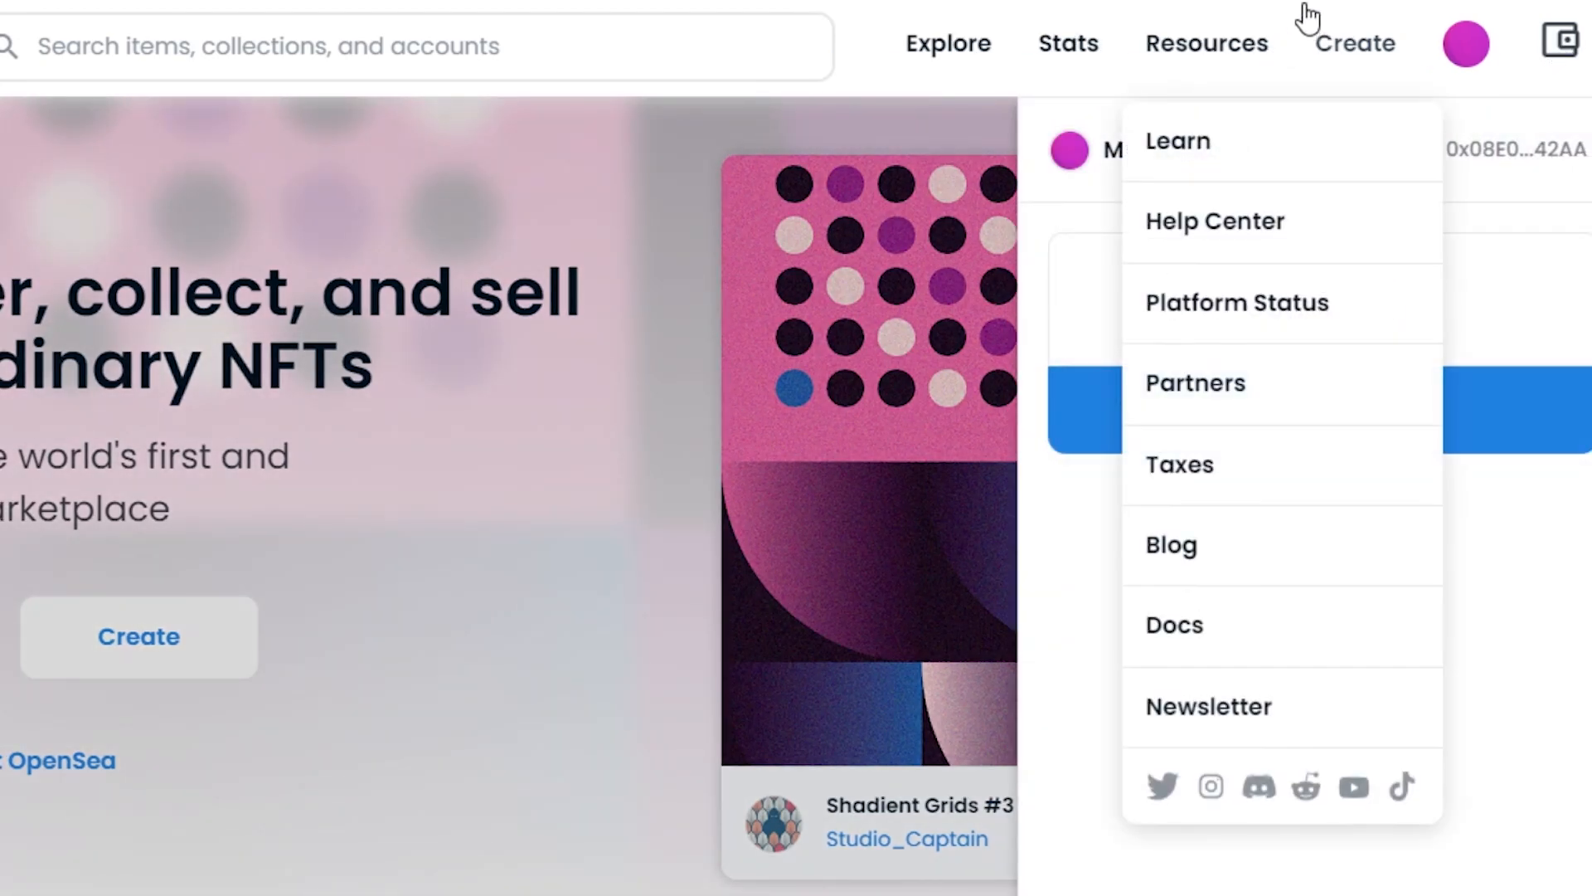
{"action": "left_click", "coordinate": [972, 101]}
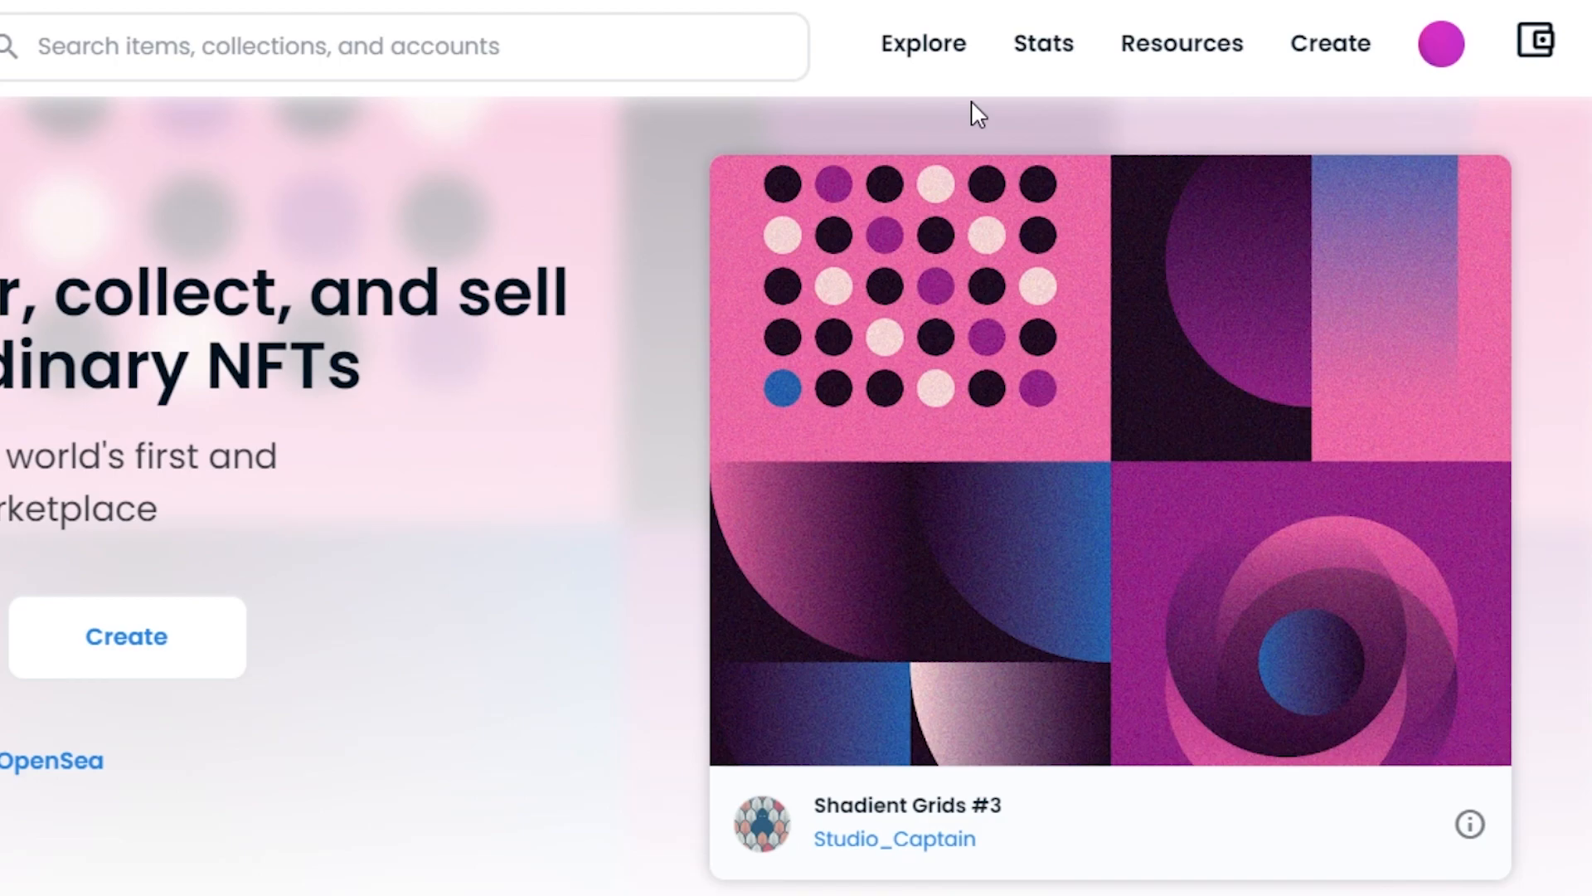
{"action": "mouse_move", "coordinate": [1440, 58]}
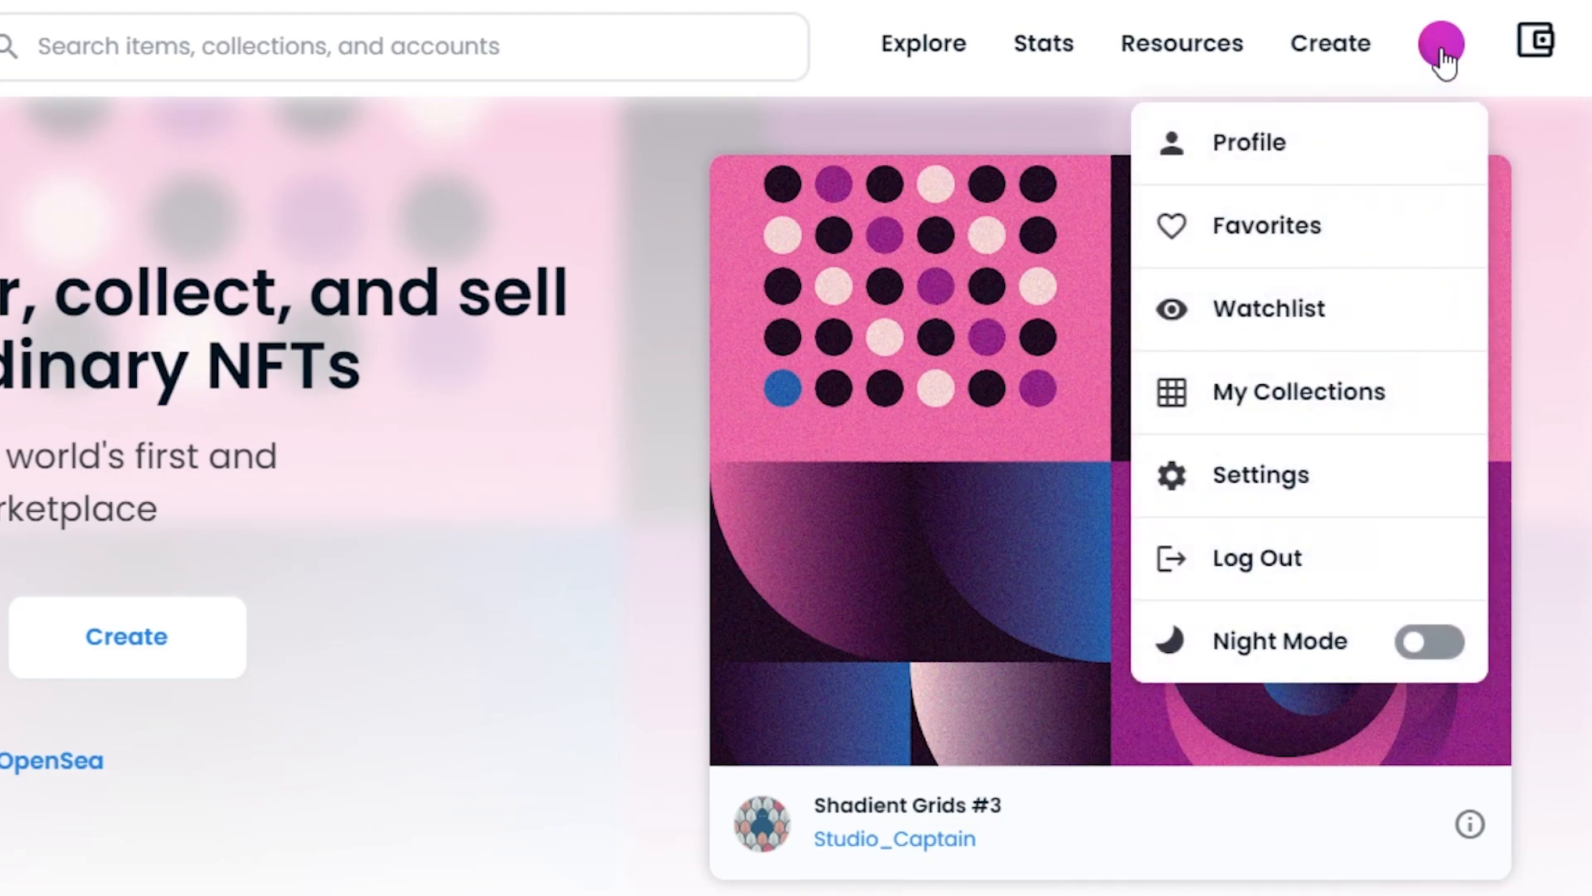
{"action": "left_click", "coordinate": [1283, 143]}
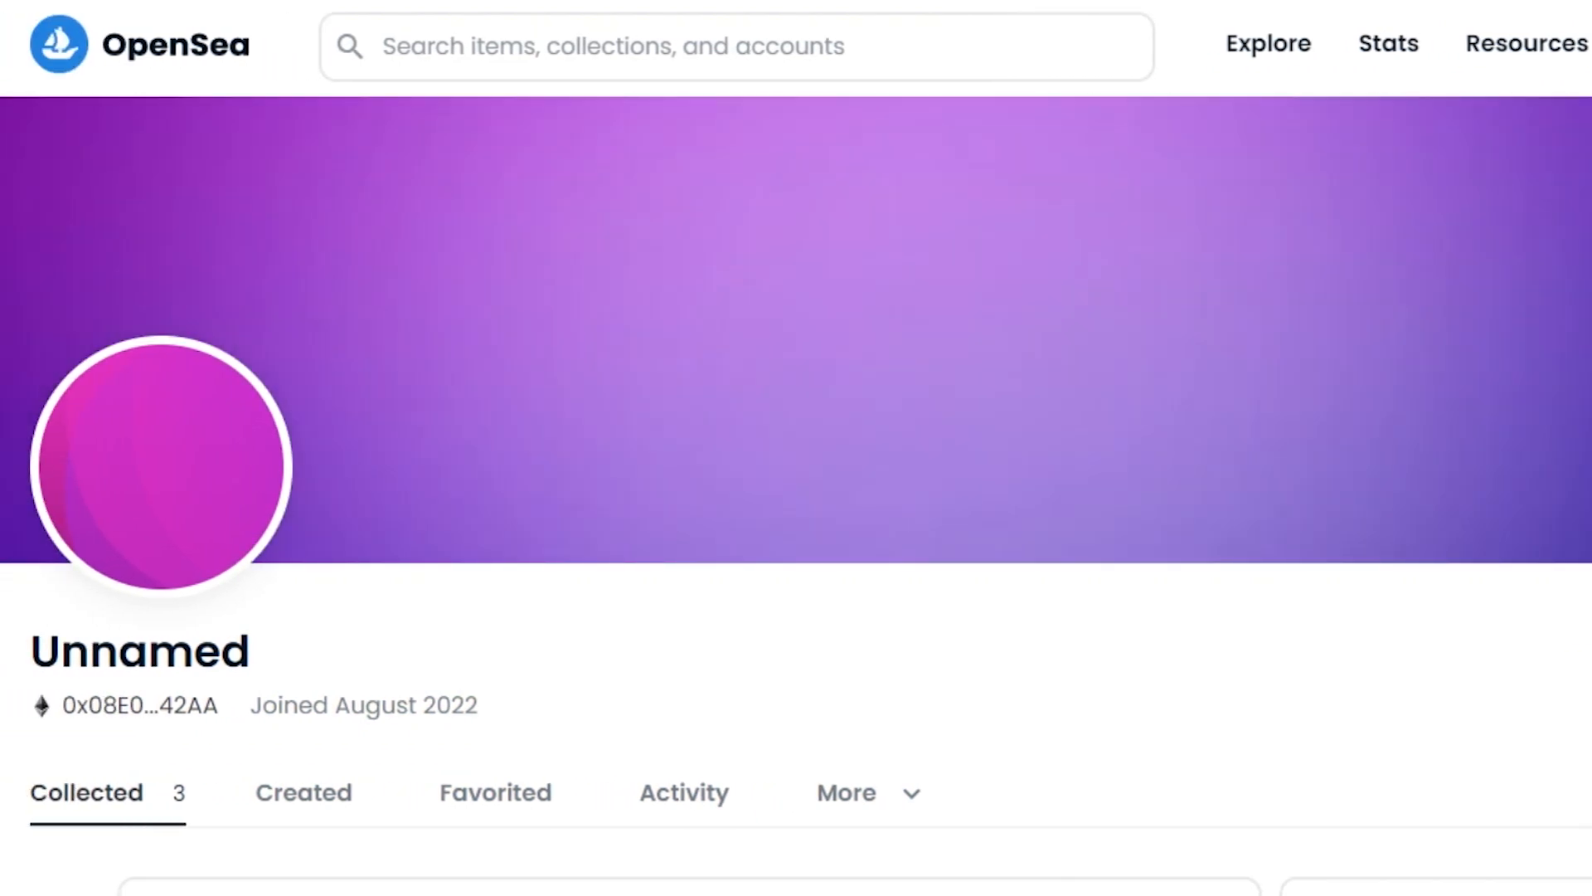
Step: Look over the collected black cat, pixel man and bitcoin NFTs, then go to My Collections
{"action": "scroll", "coordinate": [966, 342], "scroll_direction": "down", "scroll_amount": 8}
{"action": "scroll", "coordinate": [797, 498], "scroll_direction": "up", "scroll_amount": 5}
{"action": "scroll", "coordinate": [796, 498], "scroll_direction": "down", "scroll_amount": 6}
{"action": "scroll", "coordinate": [797, 498], "scroll_direction": "up", "scroll_amount": 4}
{"action": "scroll", "coordinate": [796, 498], "scroll_direction": "down", "scroll_amount": 6}
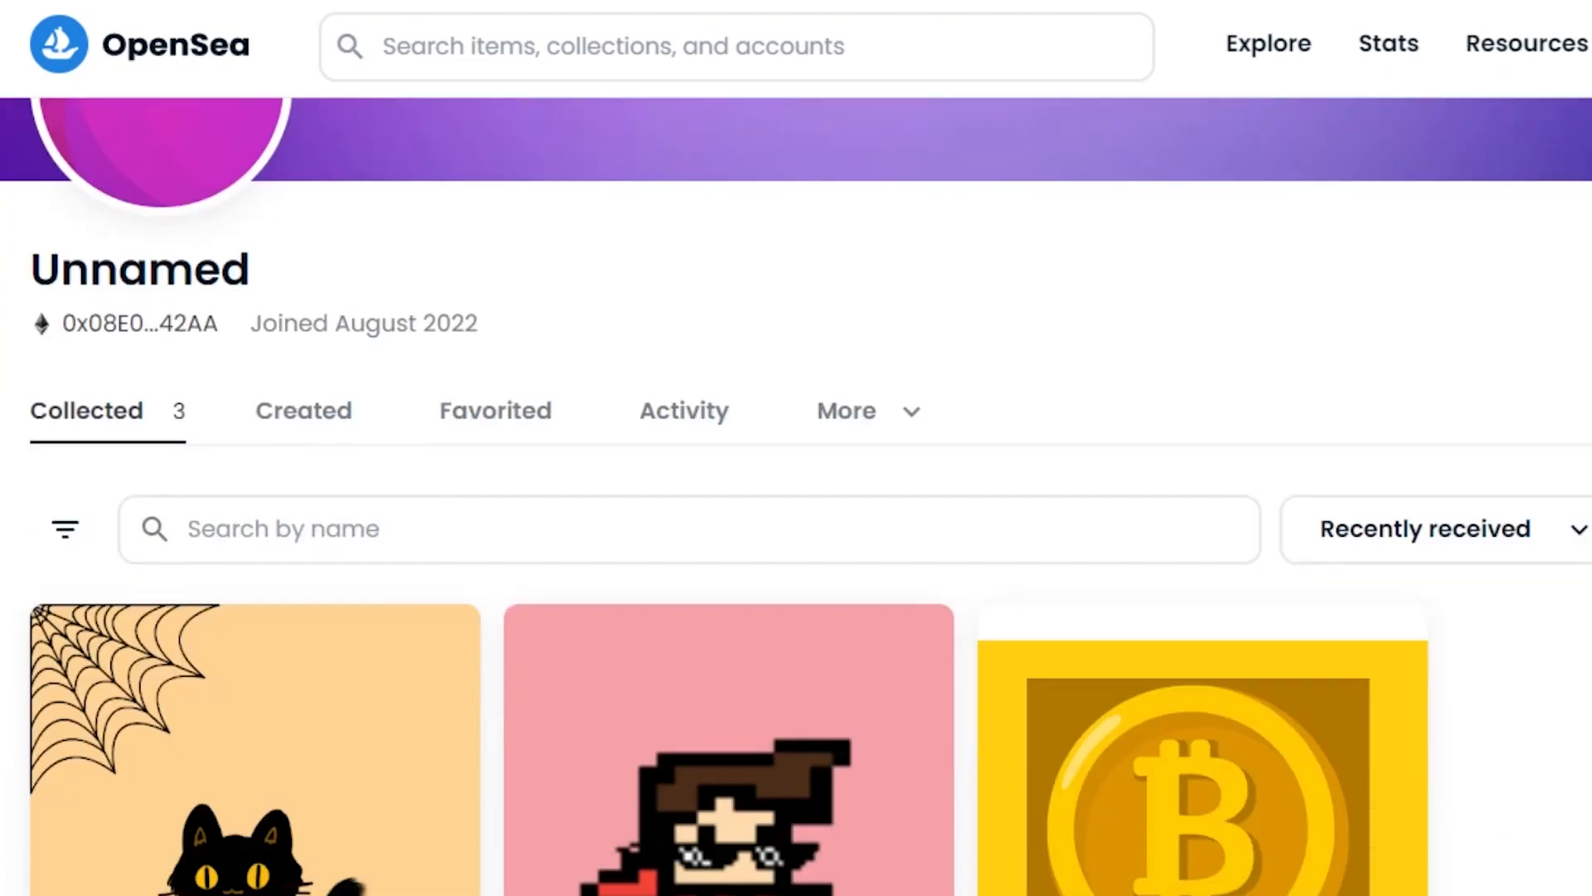
{"action": "scroll", "coordinate": [796, 497], "scroll_direction": "up", "scroll_amount": 1}
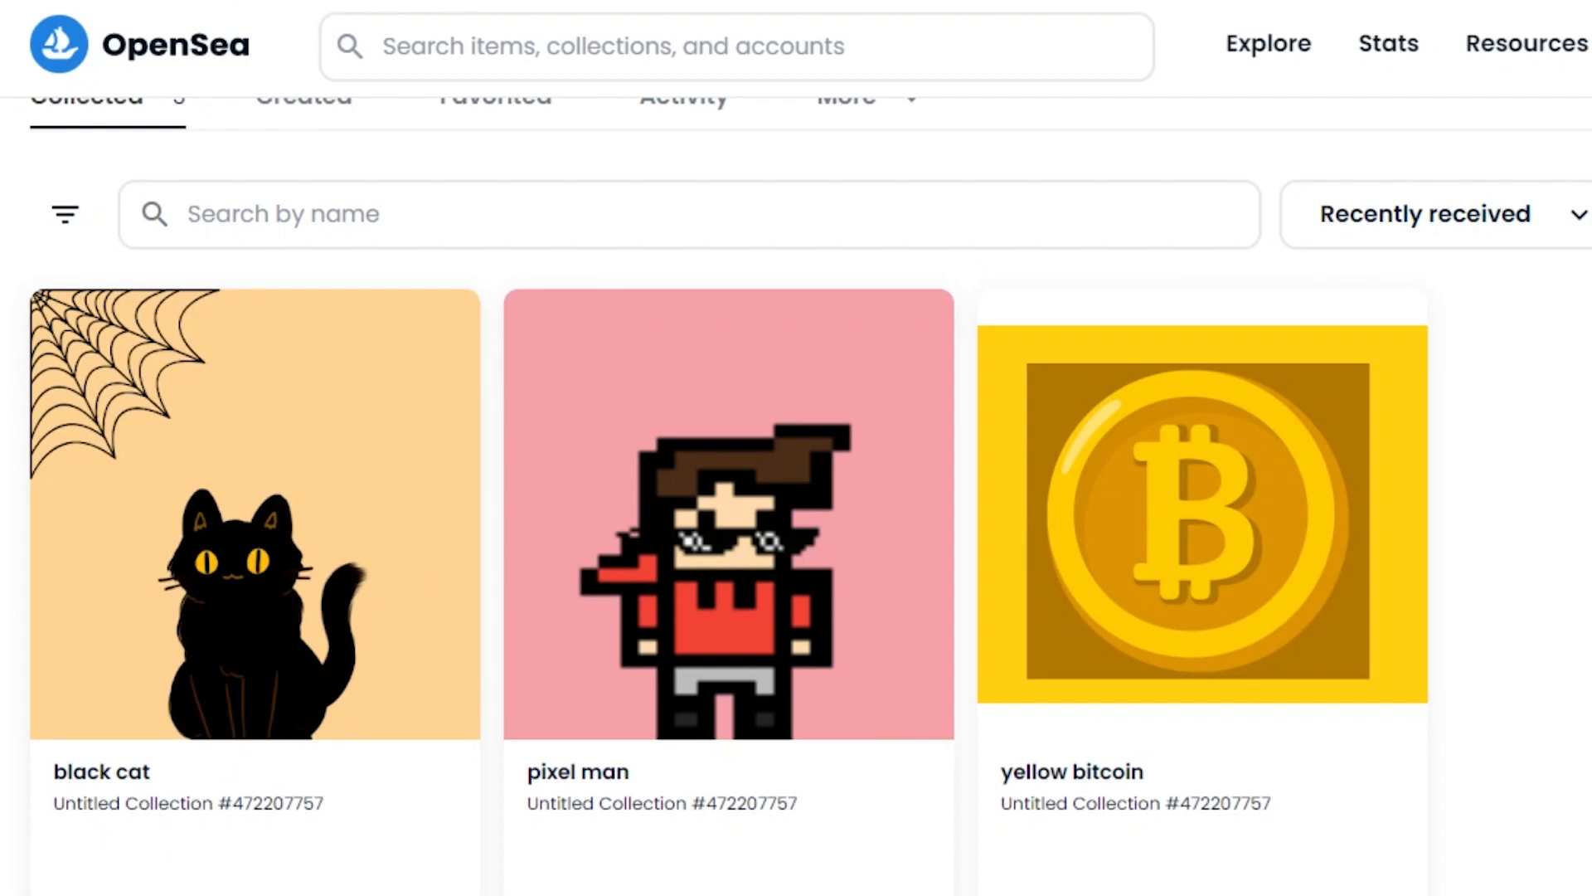
{"action": "scroll", "coordinate": [722, 638], "scroll_direction": "up", "scroll_amount": 5}
{"action": "scroll", "coordinate": [721, 638], "scroll_direction": "down", "scroll_amount": 3}
{"action": "scroll", "coordinate": [721, 638], "scroll_direction": "down", "scroll_amount": 3}
{"action": "scroll", "coordinate": [722, 638], "scroll_direction": "up", "scroll_amount": 4}
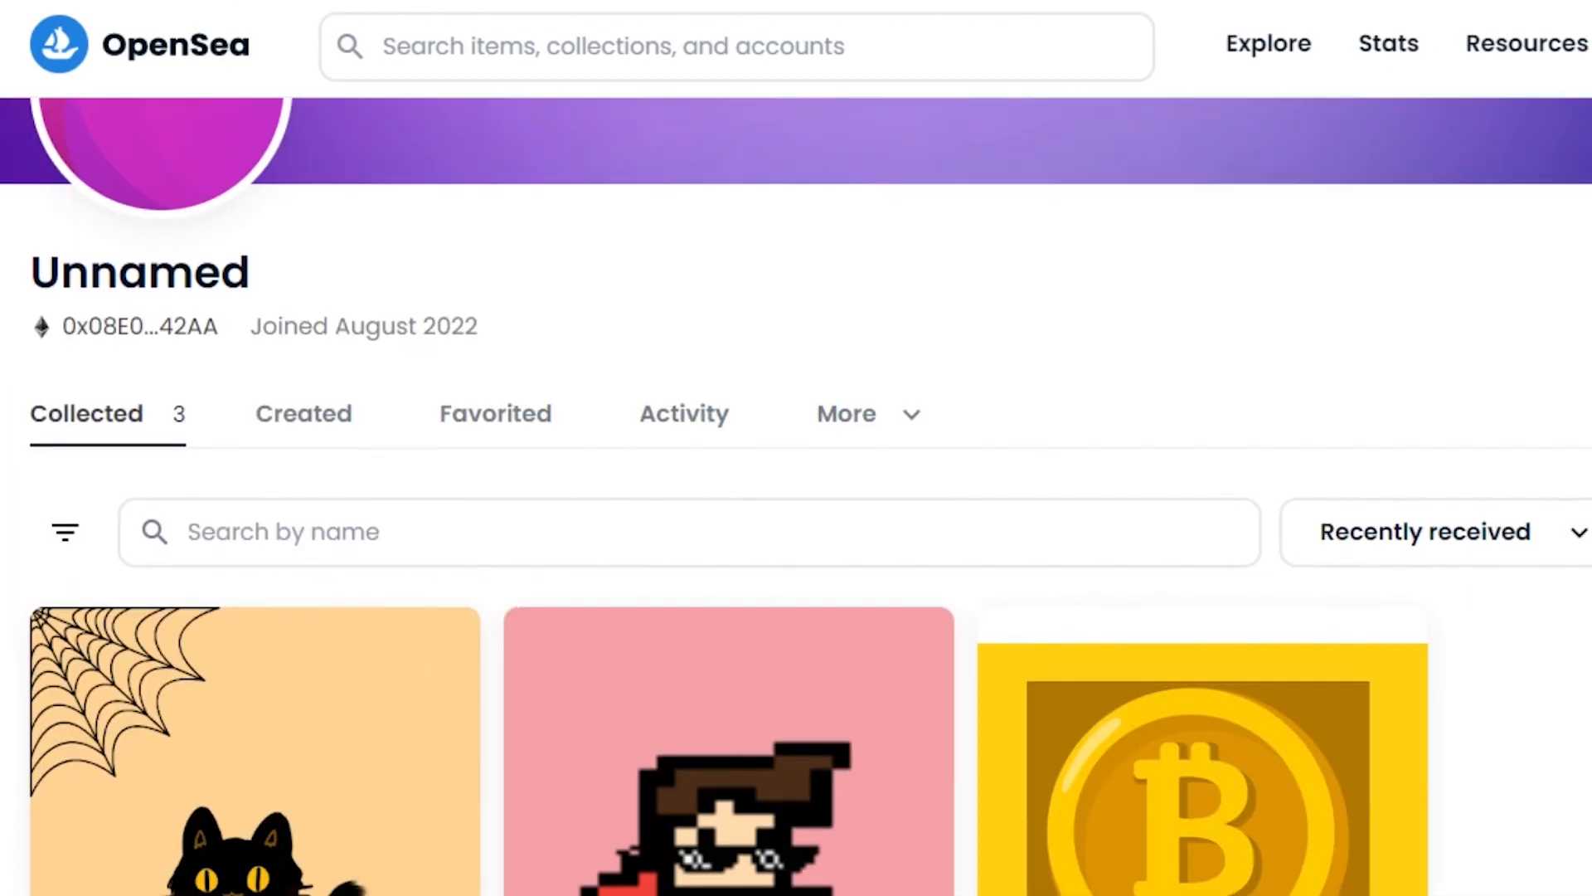
{"action": "scroll", "coordinate": [722, 638], "scroll_direction": "down", "scroll_amount": 3}
{"action": "scroll", "coordinate": [721, 638], "scroll_direction": "up", "scroll_amount": 1}
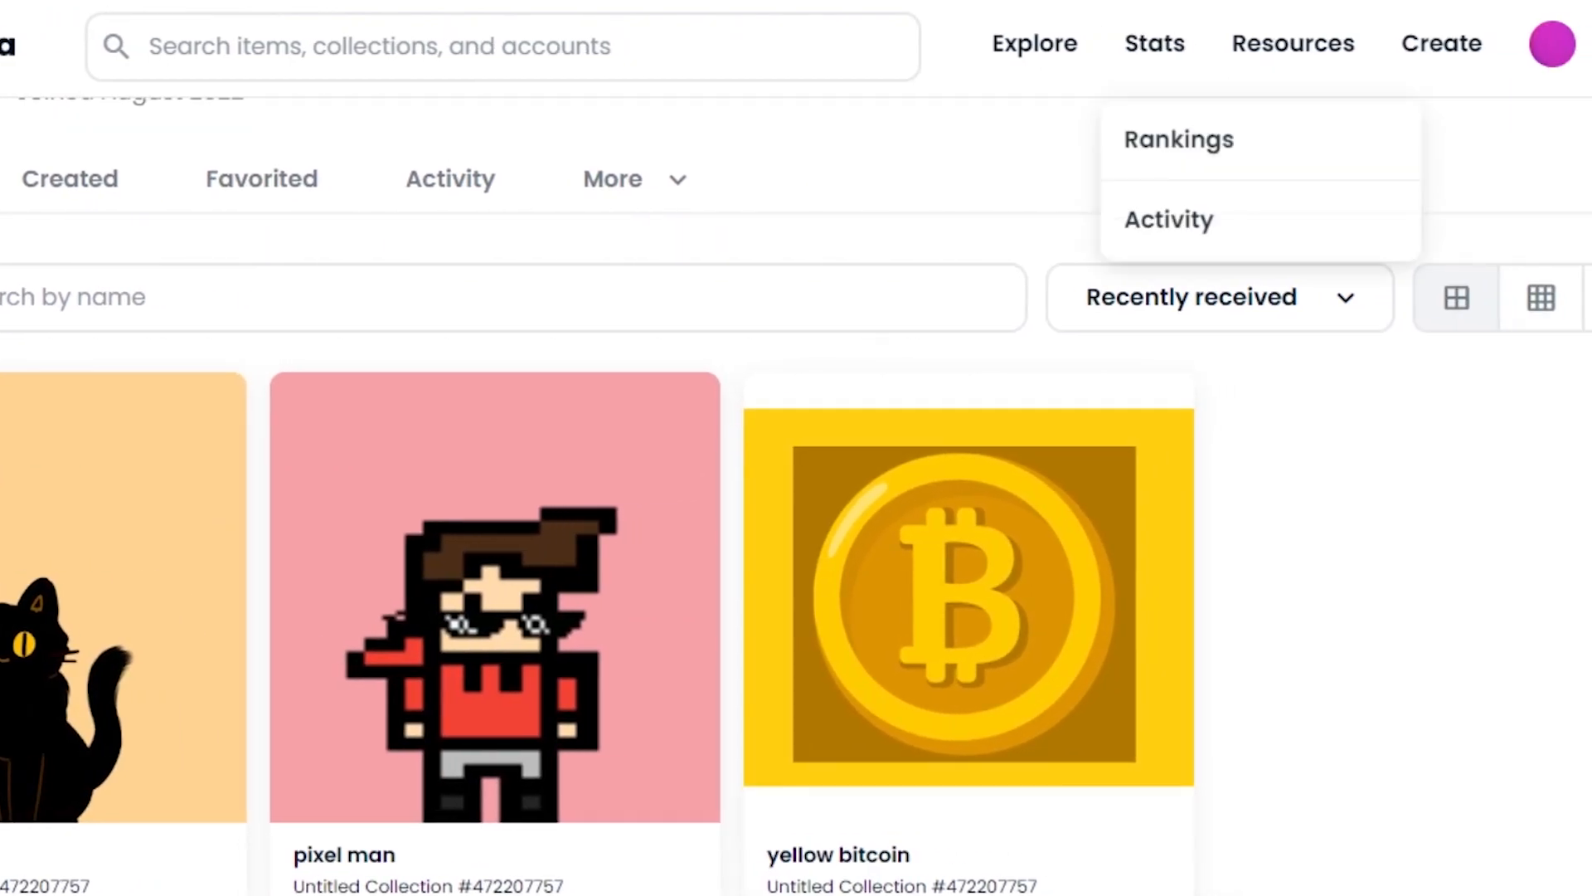
{"action": "mouse_move", "coordinate": [1544, 56]}
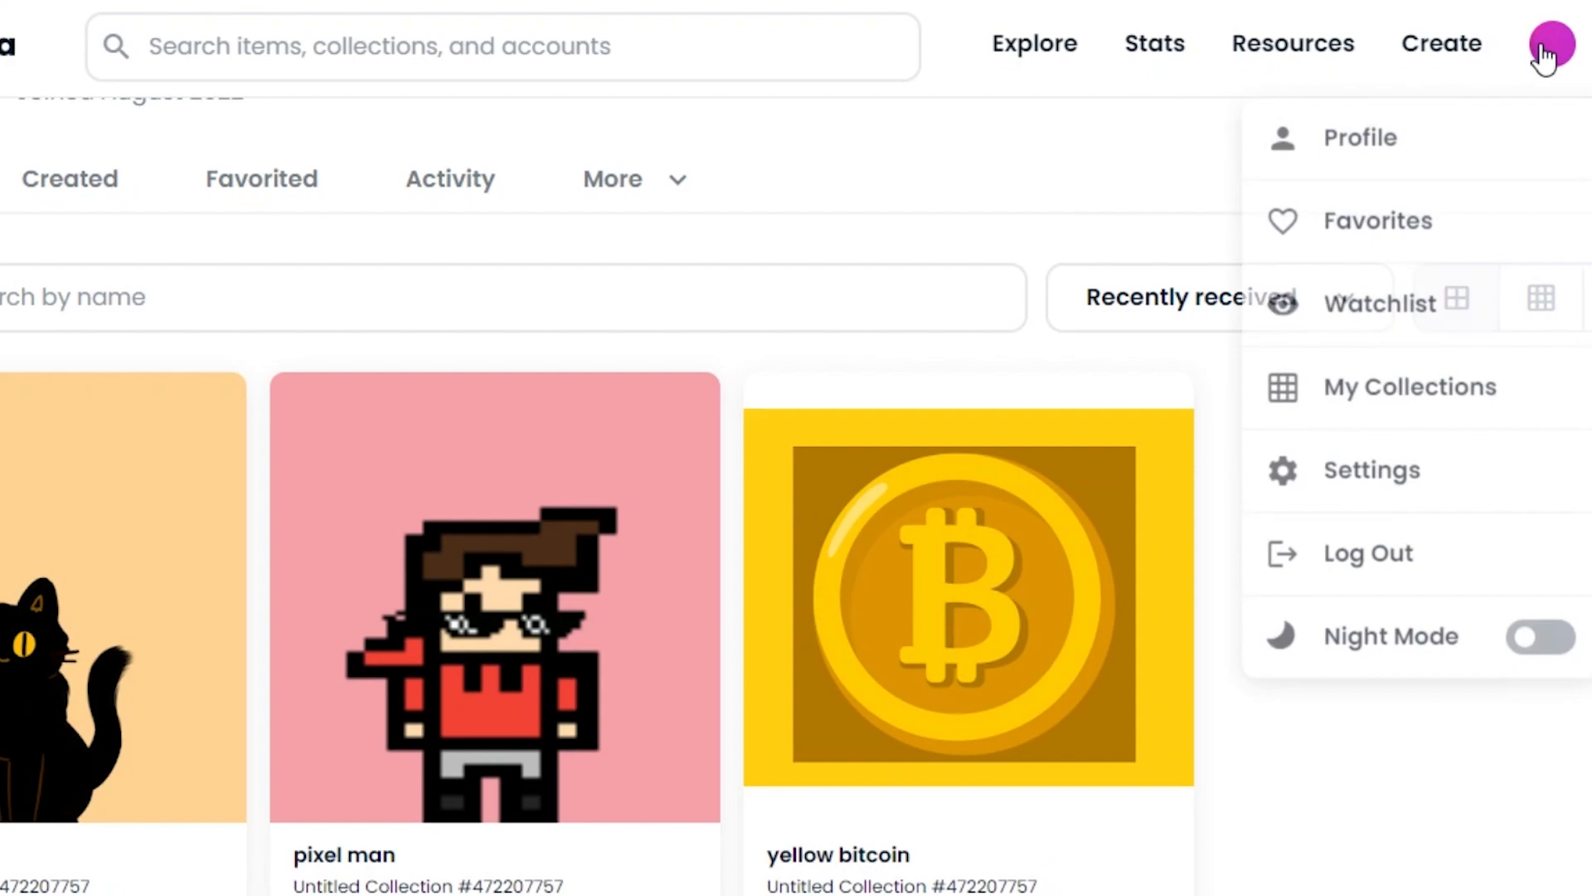
{"action": "left_click", "coordinate": [1381, 386]}
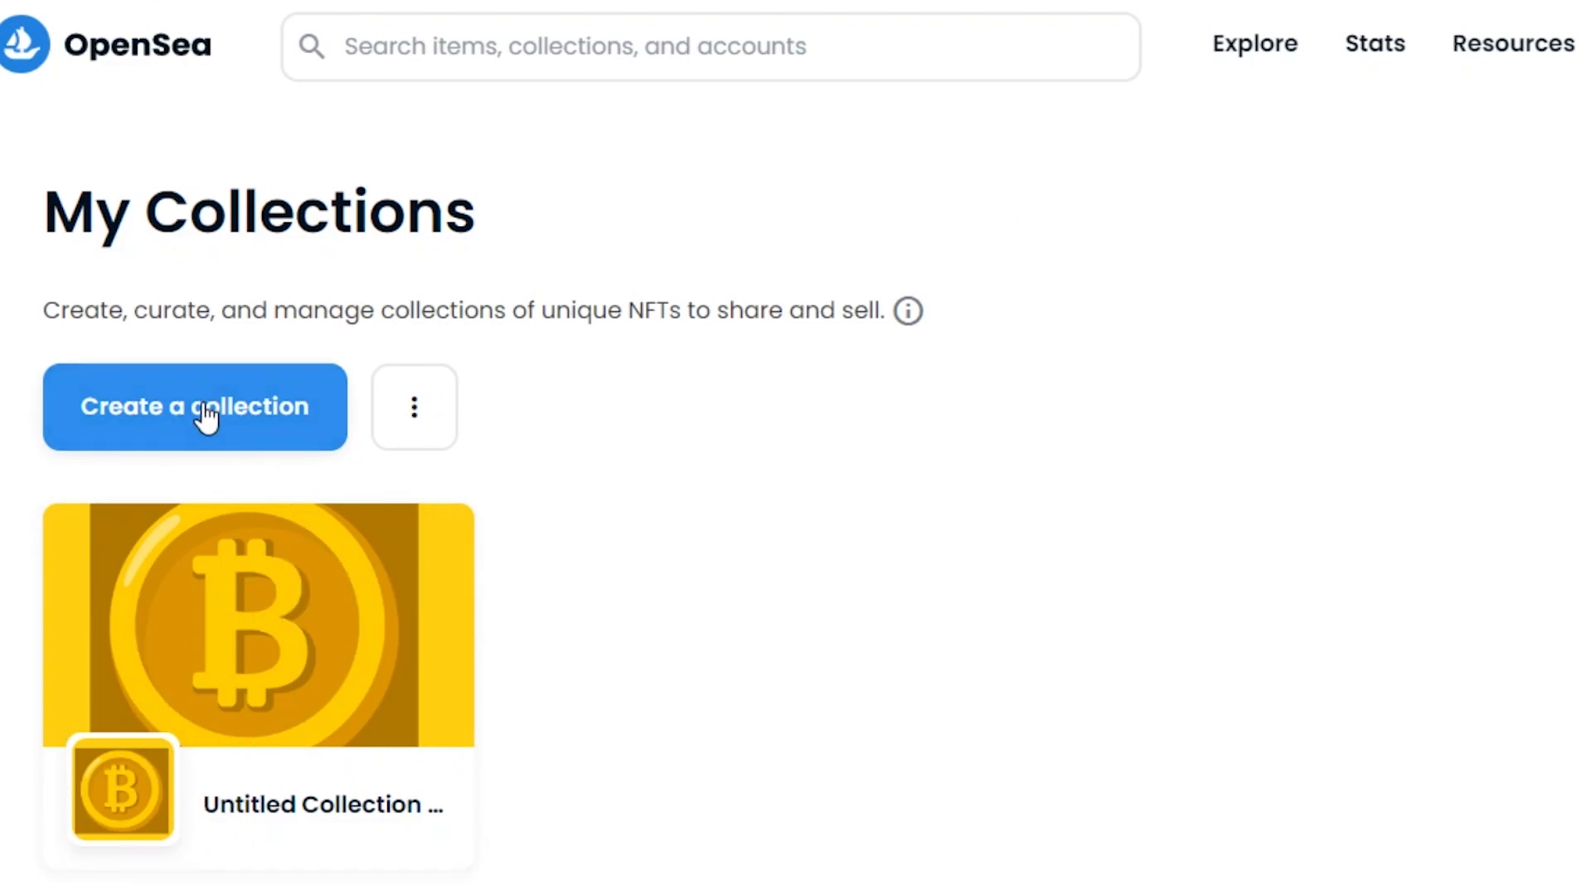
Step: Start a new collection and upload the pixel man image as its logo
{"action": "left_click", "coordinate": [174, 431]}
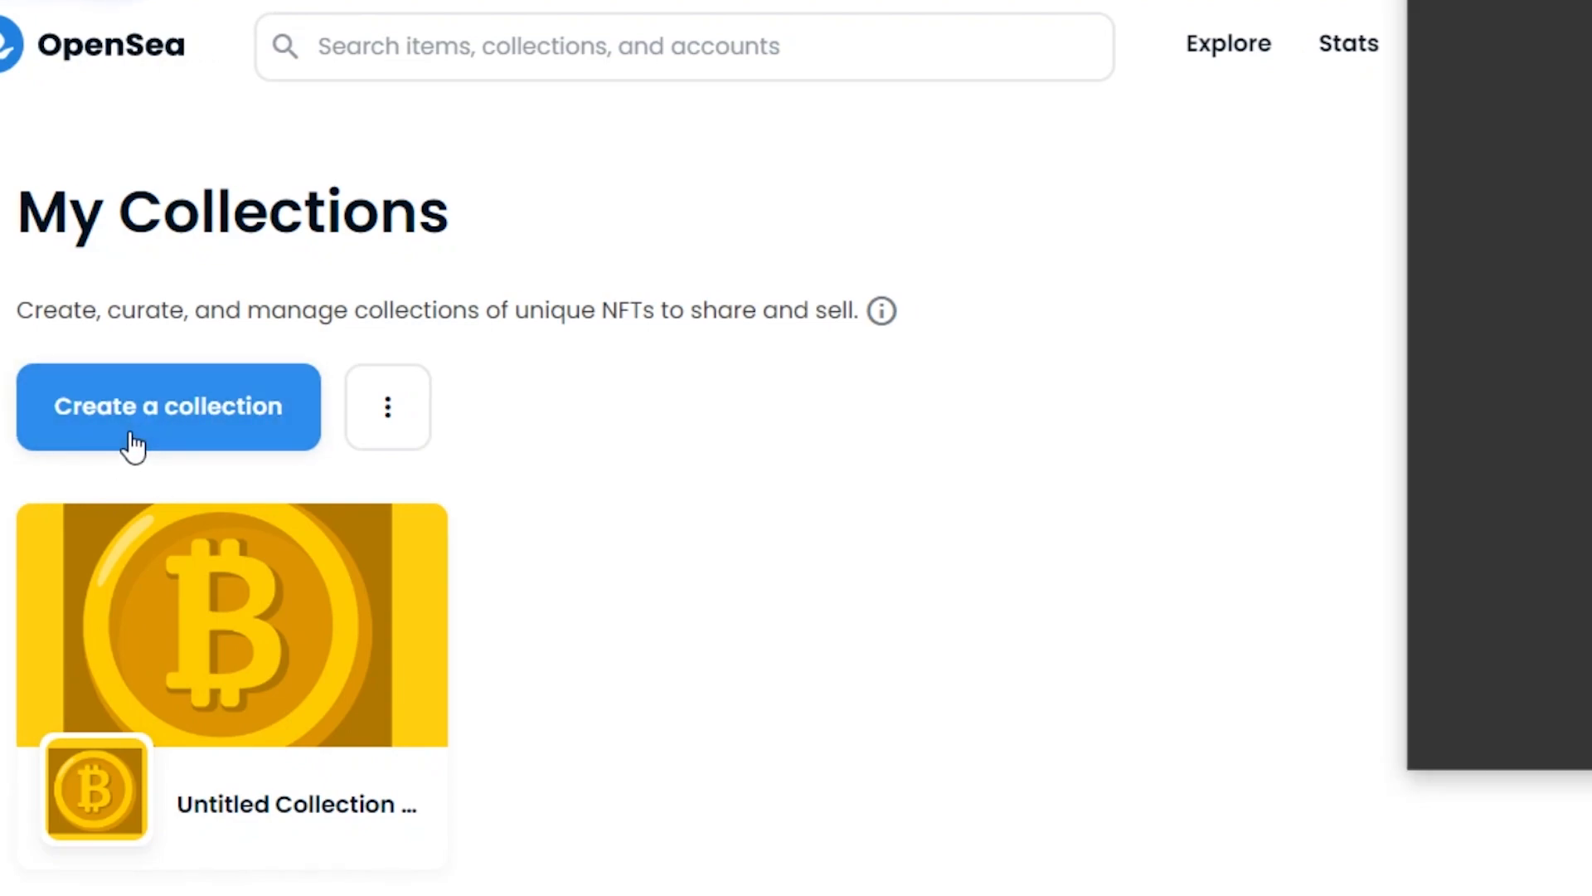
{"action": "left_click_drag", "start_coordinate": [1345, 0], "coordinate": [713, 28]}
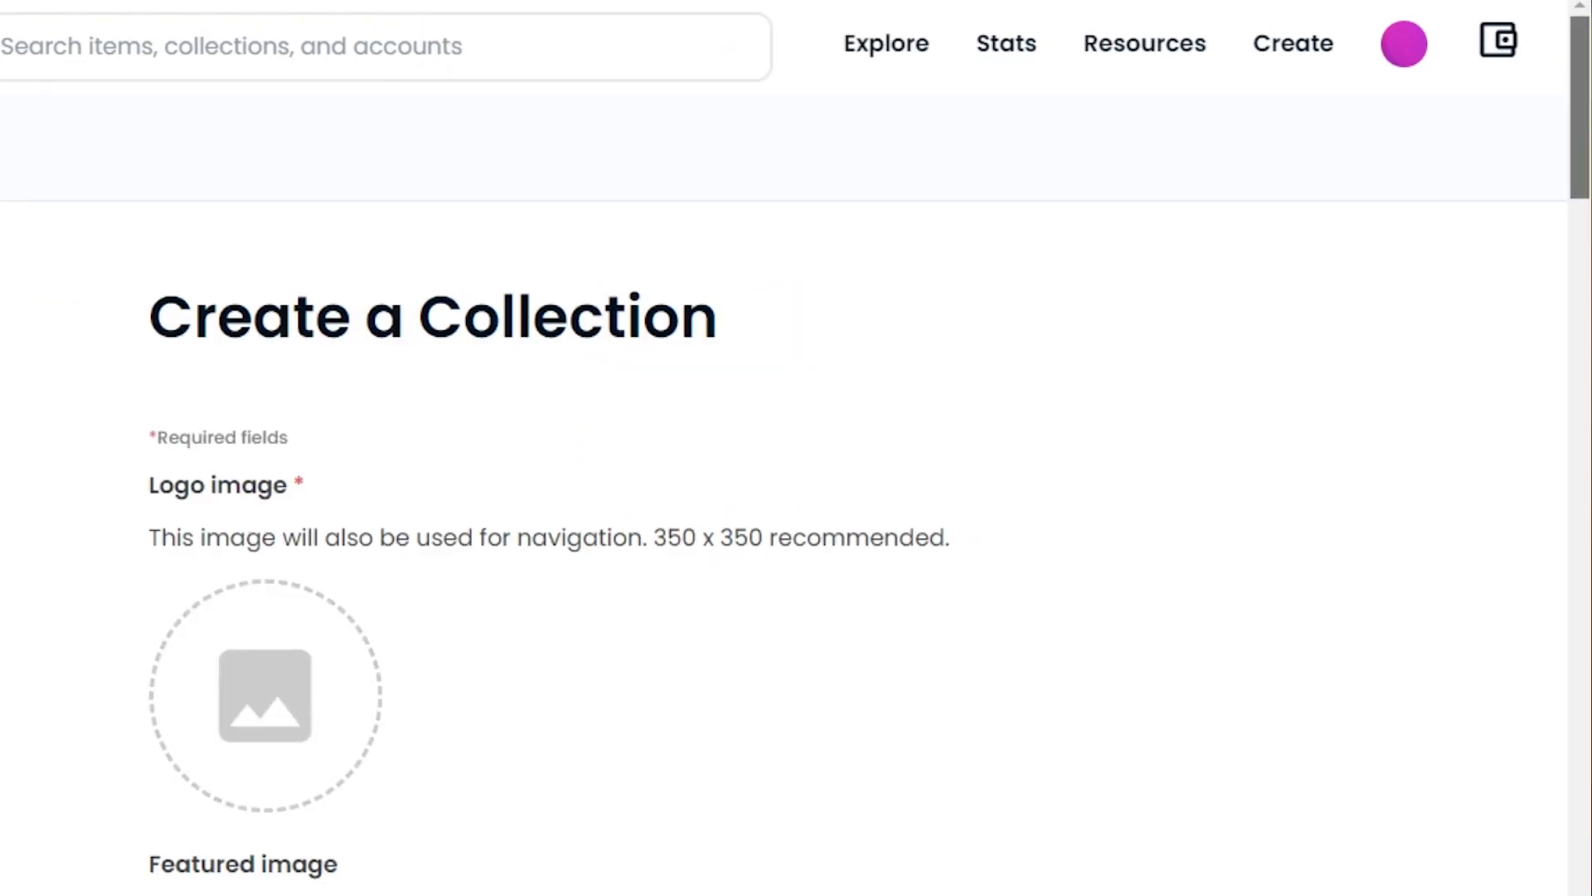
{"action": "scroll", "coordinate": [796, 497], "scroll_direction": "down", "scroll_amount": 10}
{"action": "left_click_drag", "start_coordinate": [1580, 481], "coordinate": [1549, 88]}
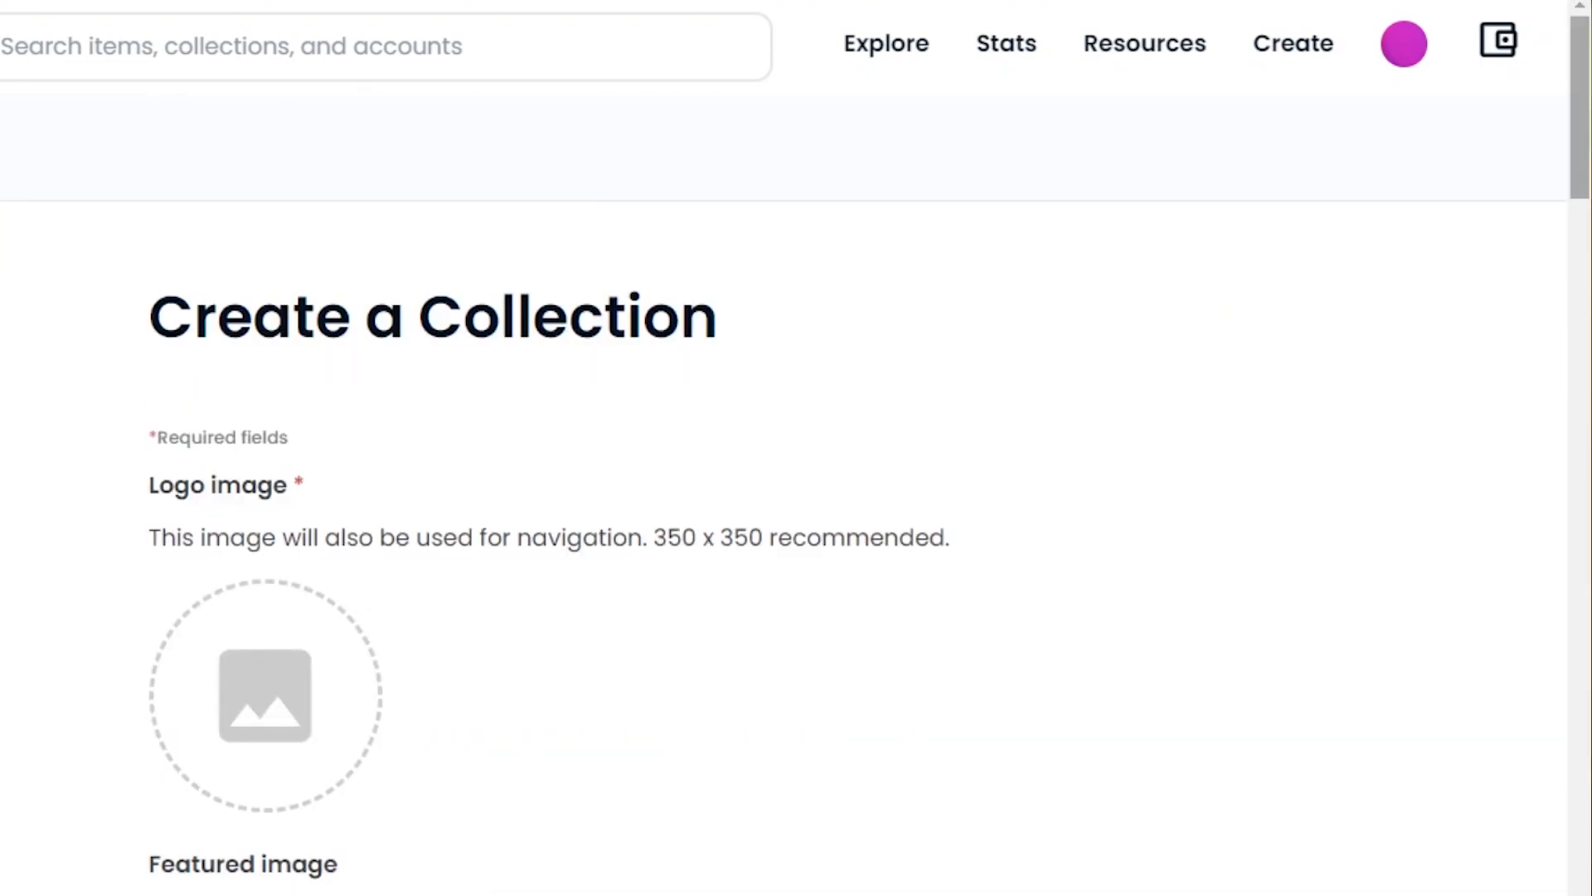
{"action": "scroll", "coordinate": [553, 541], "scroll_direction": "down", "scroll_amount": 1}
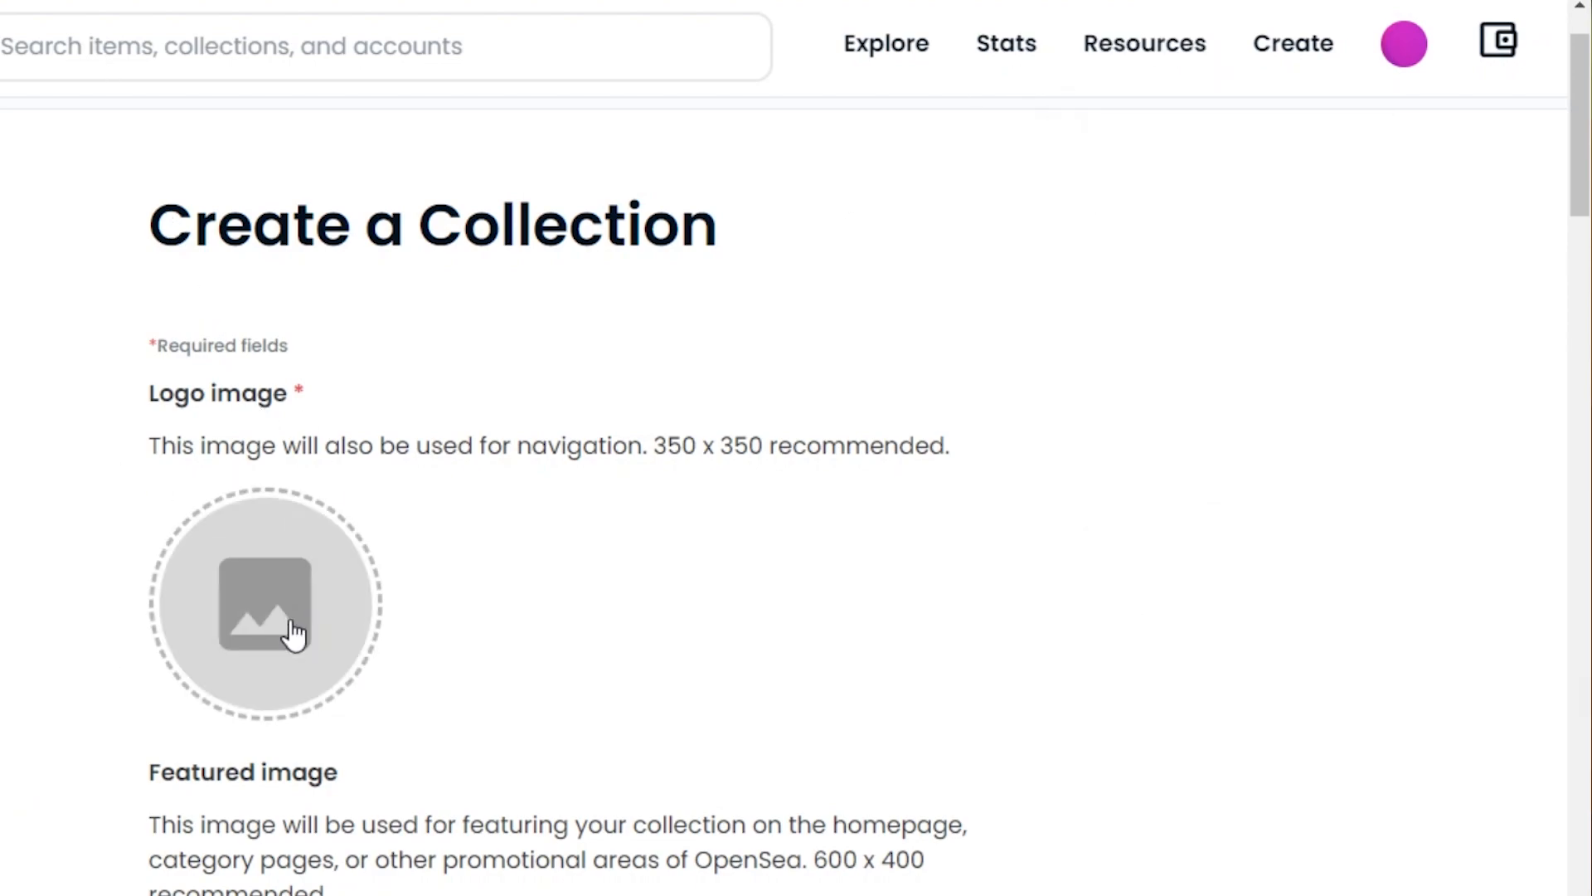
{"action": "left_click", "coordinate": [253, 598]}
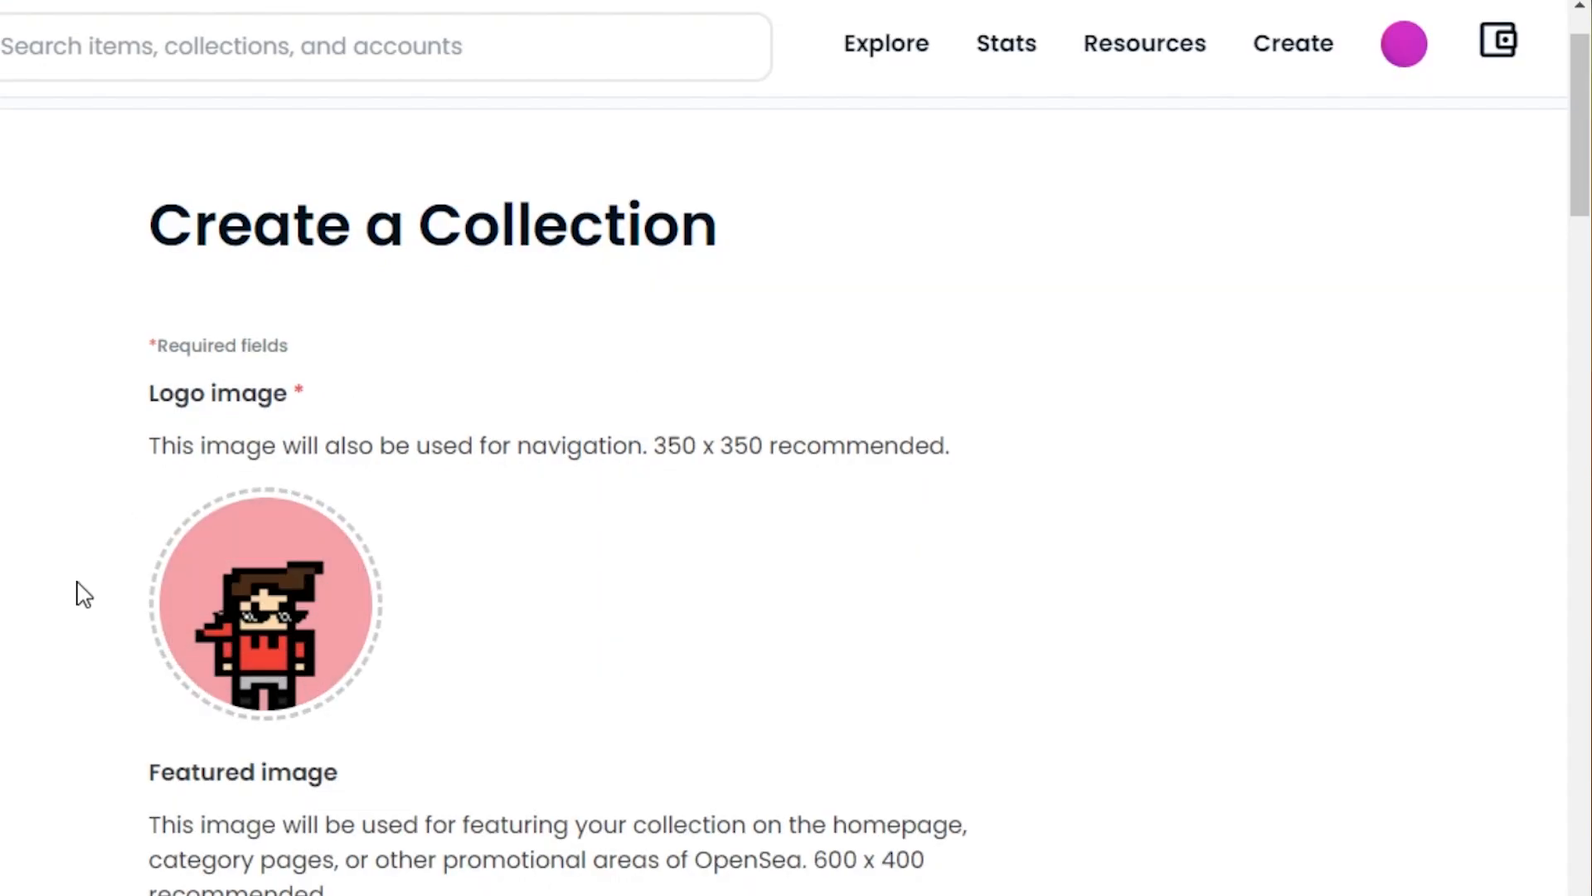
Step: Set the pixel-art PNG as the collection's featured image
{"action": "scroll", "coordinate": [1505, 345], "scroll_direction": "down", "scroll_amount": 3}
{"action": "scroll", "coordinate": [796, 448], "scroll_direction": "down", "scroll_amount": 3}
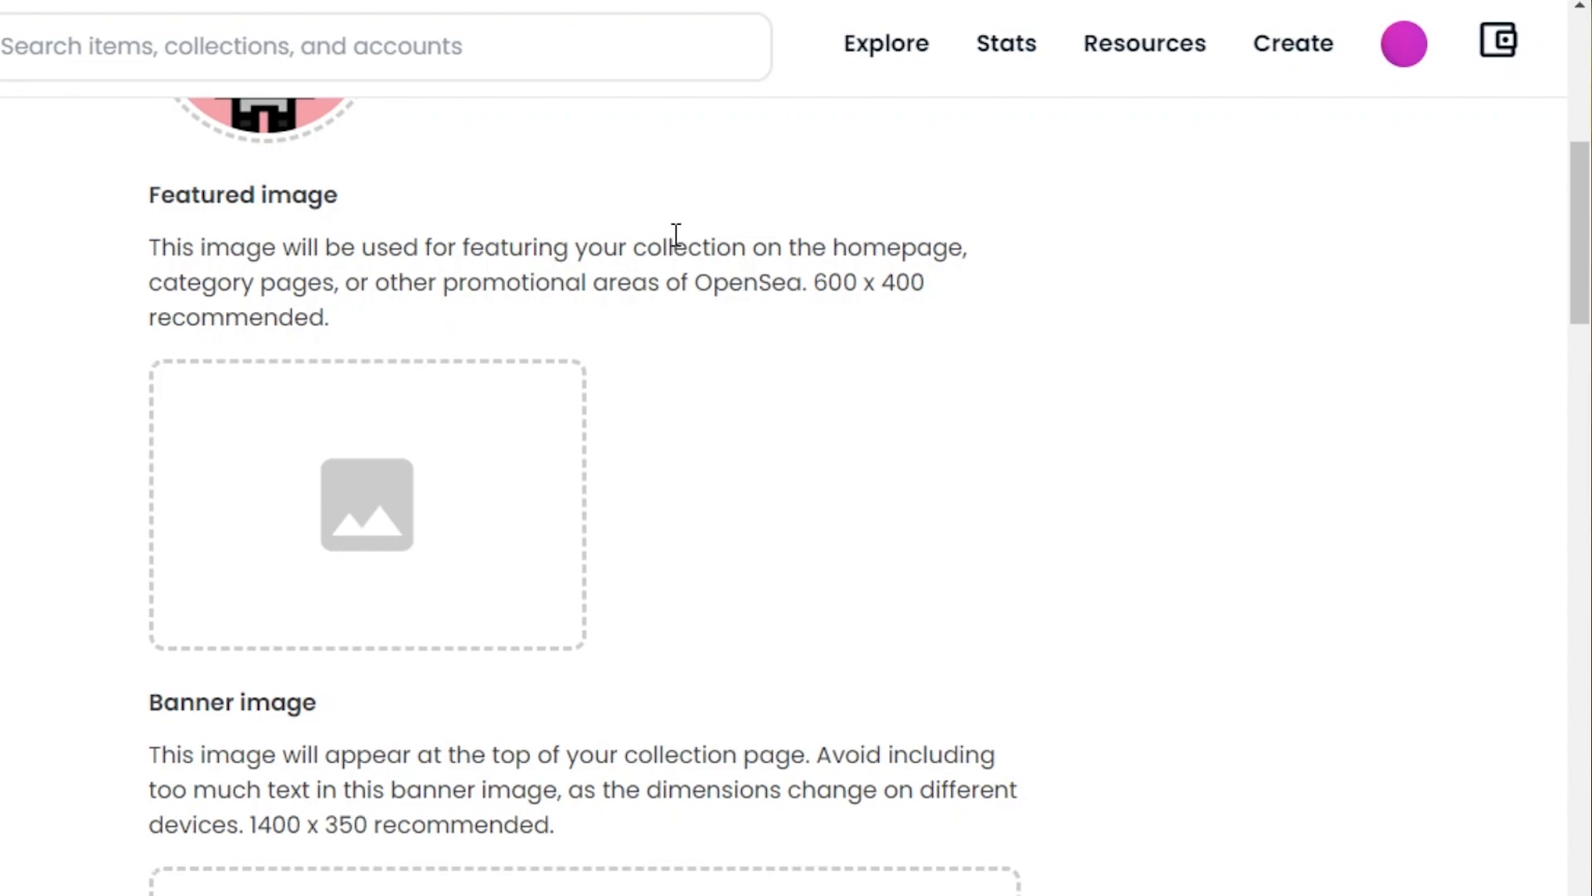
{"action": "left_click", "coordinate": [463, 470]}
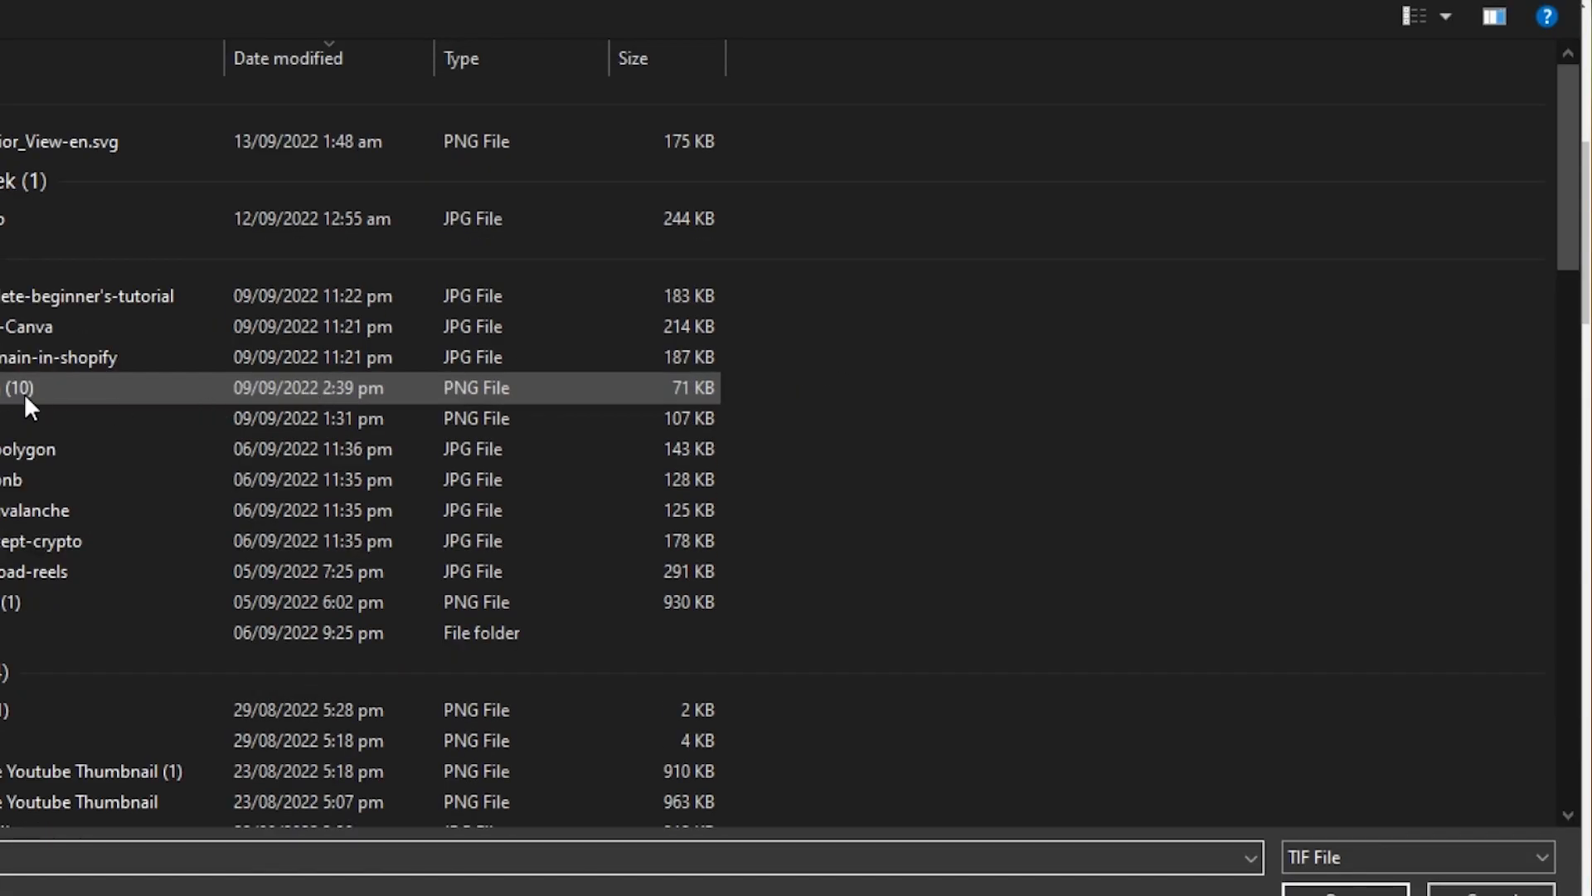
{"action": "double_click", "coordinate": [33, 710]}
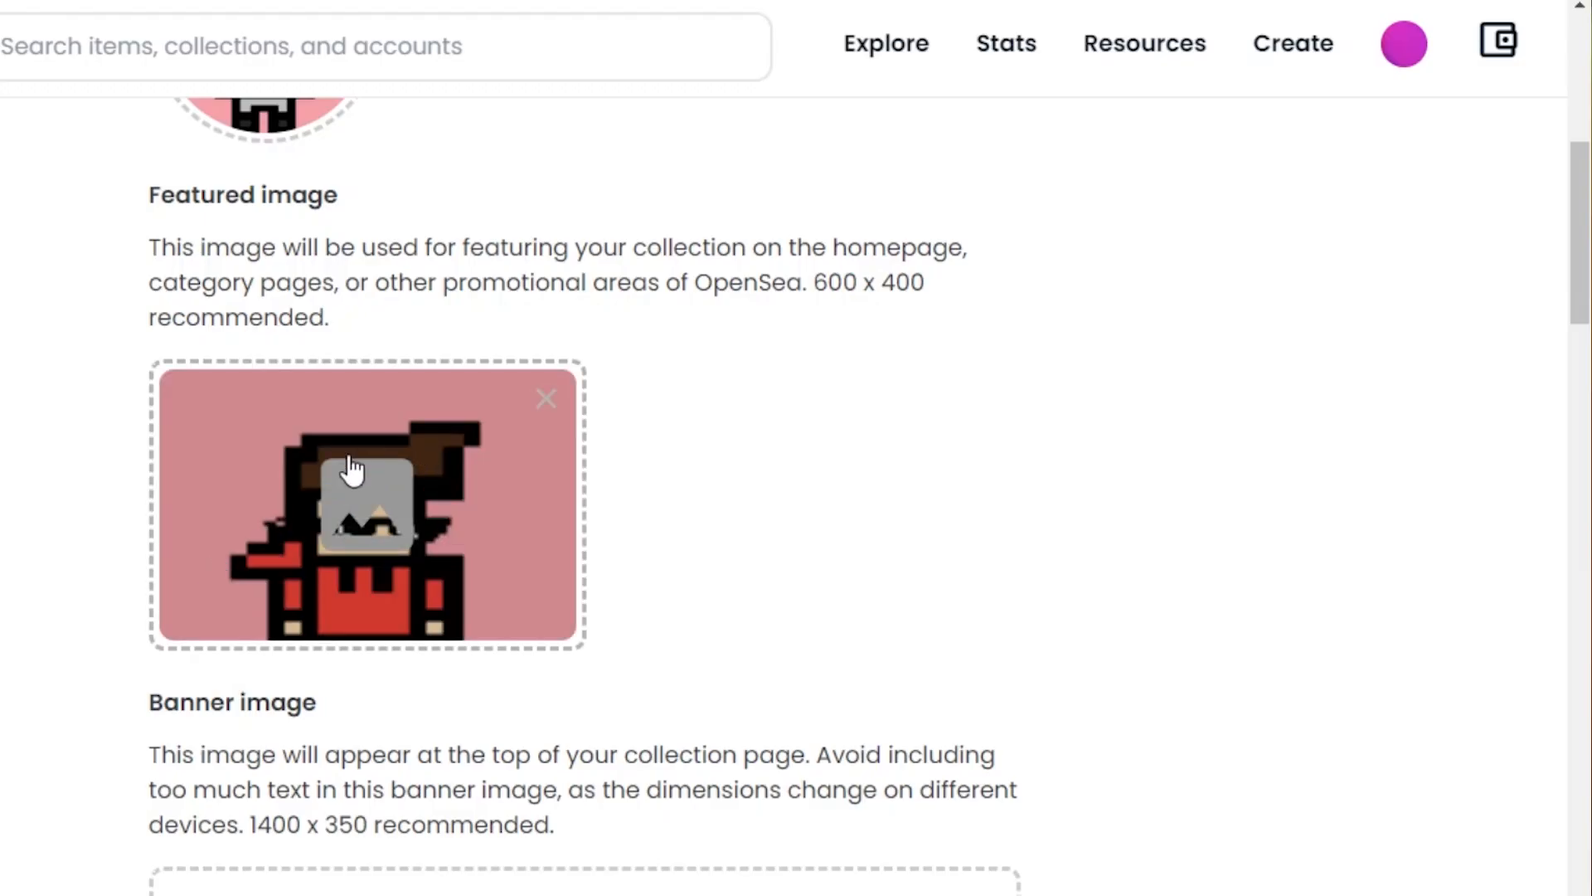
{"action": "scroll", "coordinate": [762, 404], "scroll_direction": "down", "scroll_amount": 5}
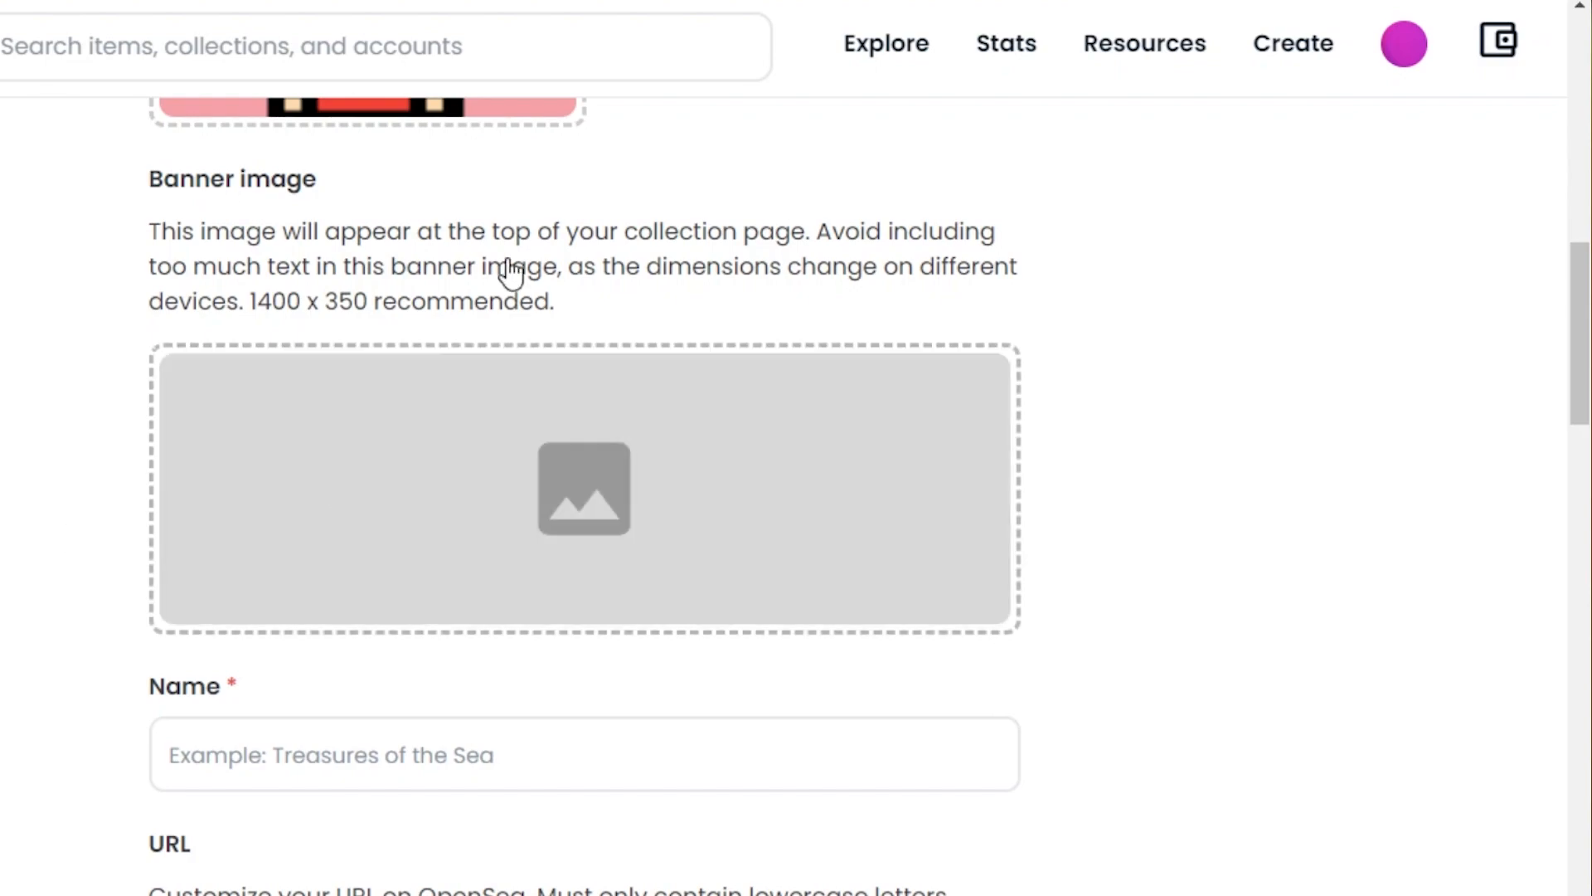
Step: Upload the pixel-art image as the collection's banner
{"action": "scroll", "coordinate": [585, 497], "scroll_direction": "up", "scroll_amount": 1}
{"action": "scroll", "coordinate": [584, 498], "scroll_direction": "down", "scroll_amount": 10}
{"action": "scroll", "coordinate": [585, 498], "scroll_direction": "up", "scroll_amount": 20}
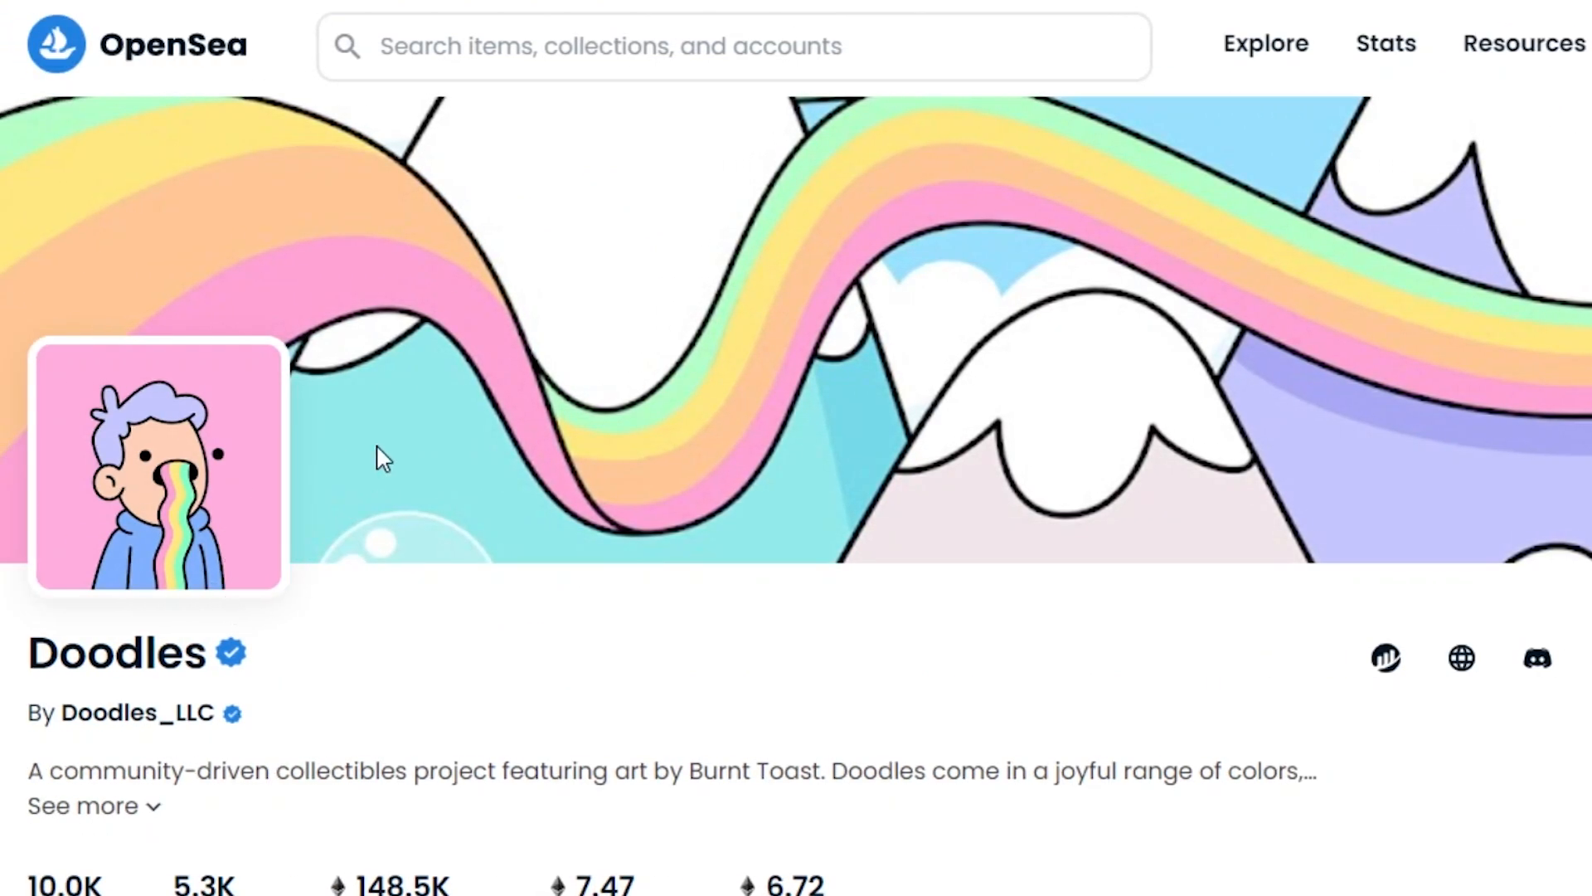
{"action": "scroll", "coordinate": [673, 359], "scroll_direction": "down", "scroll_amount": 1}
{"action": "scroll", "coordinate": [674, 360], "scroll_direction": "up", "scroll_amount": 1}
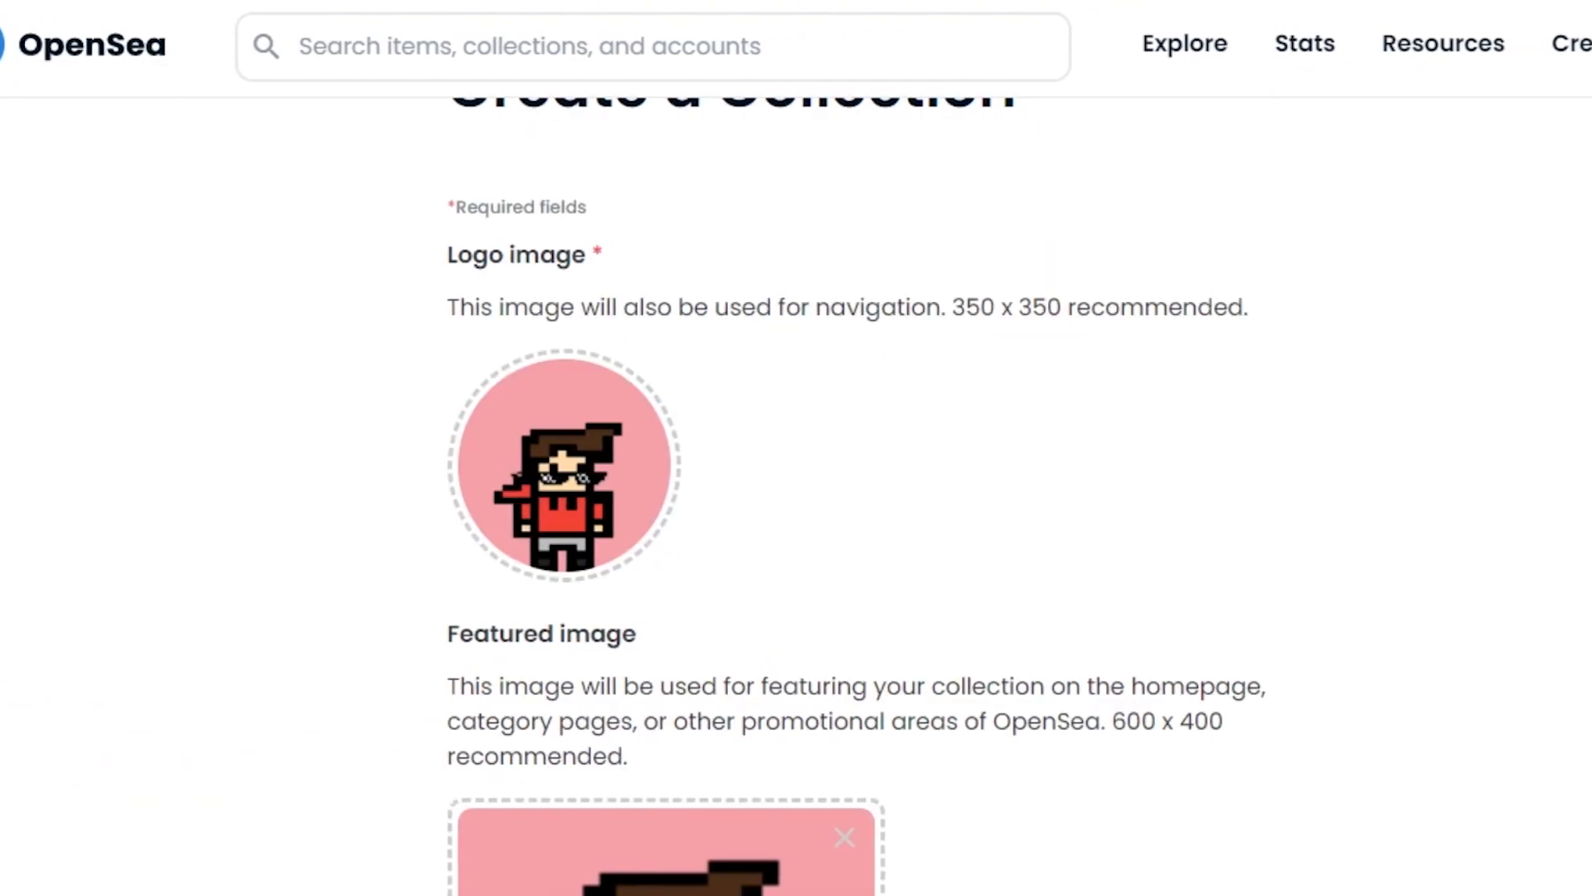
{"action": "scroll", "coordinate": [933, 477], "scroll_direction": "down", "scroll_amount": 10}
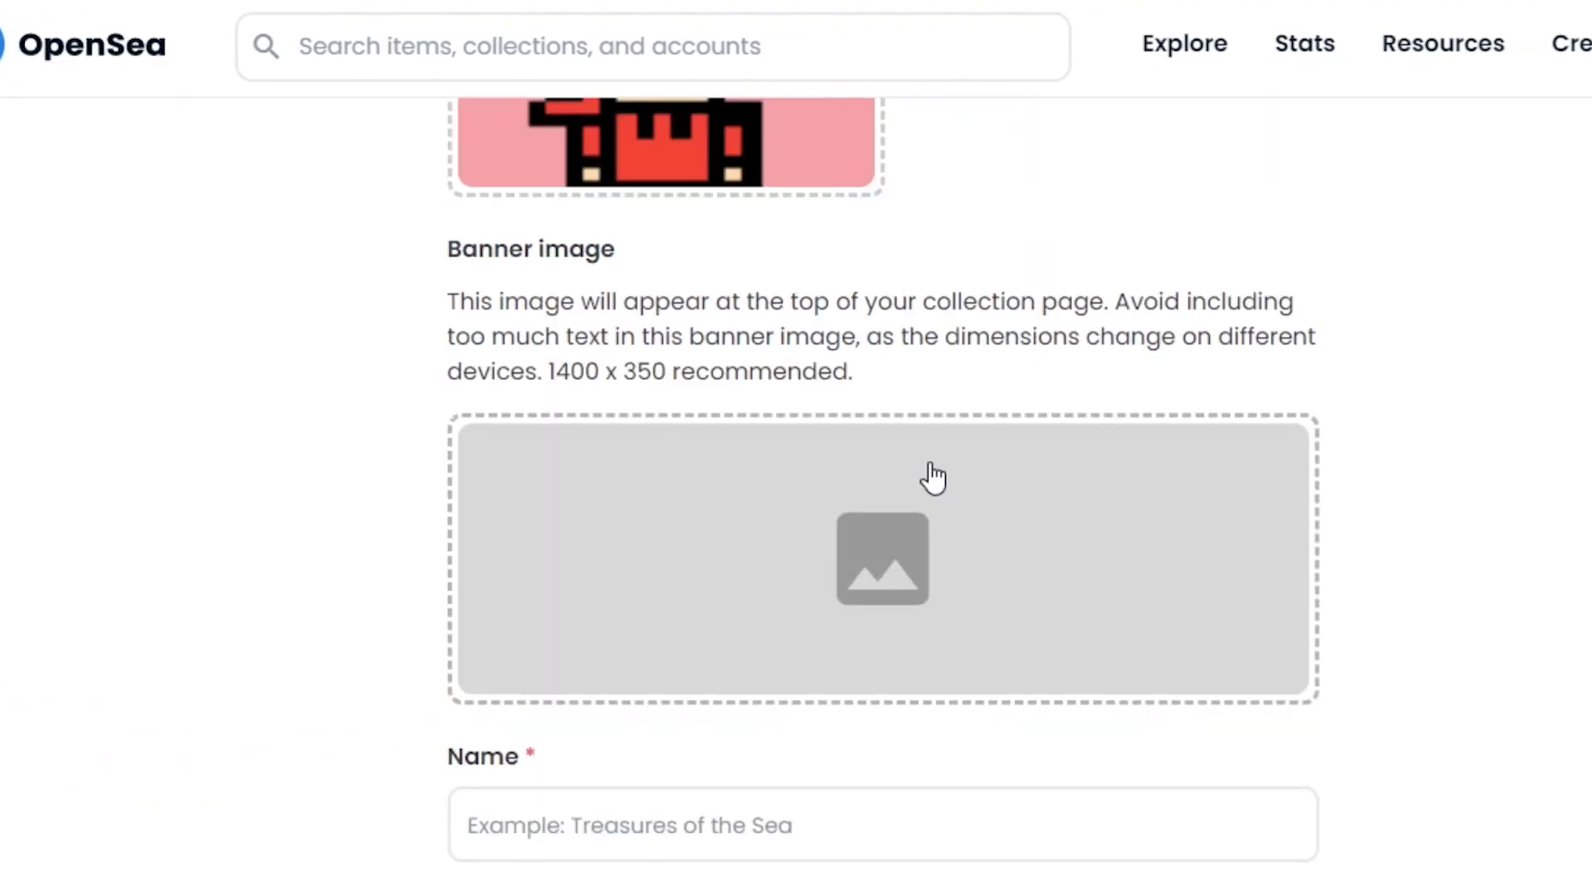
{"action": "left_click", "coordinate": [856, 520]}
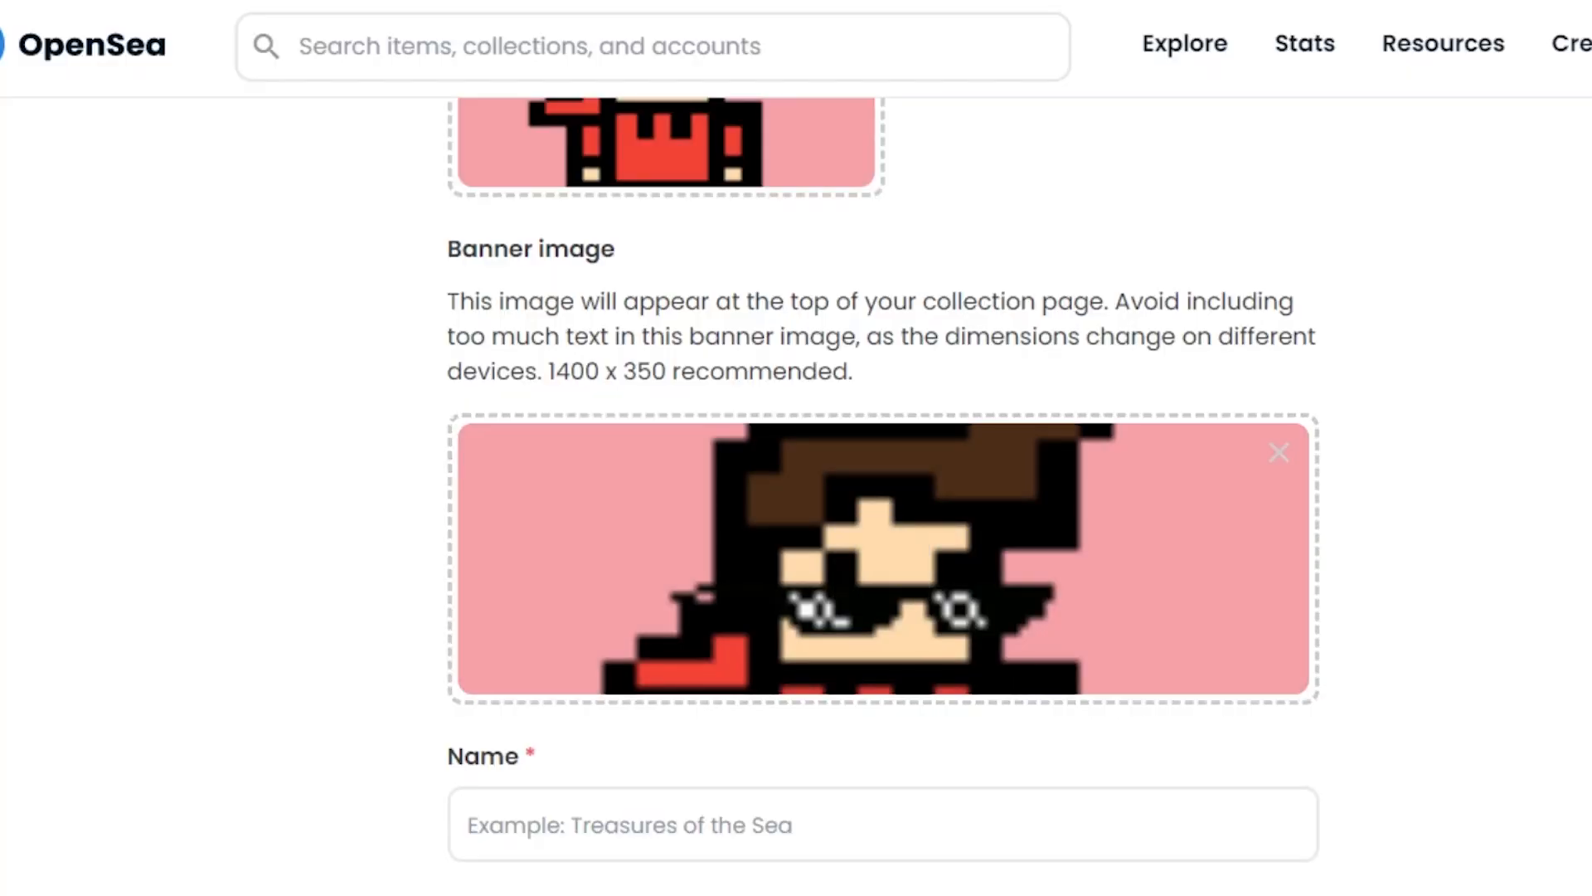
{"action": "scroll", "coordinate": [883, 498], "scroll_direction": "up", "scroll_amount": 8}
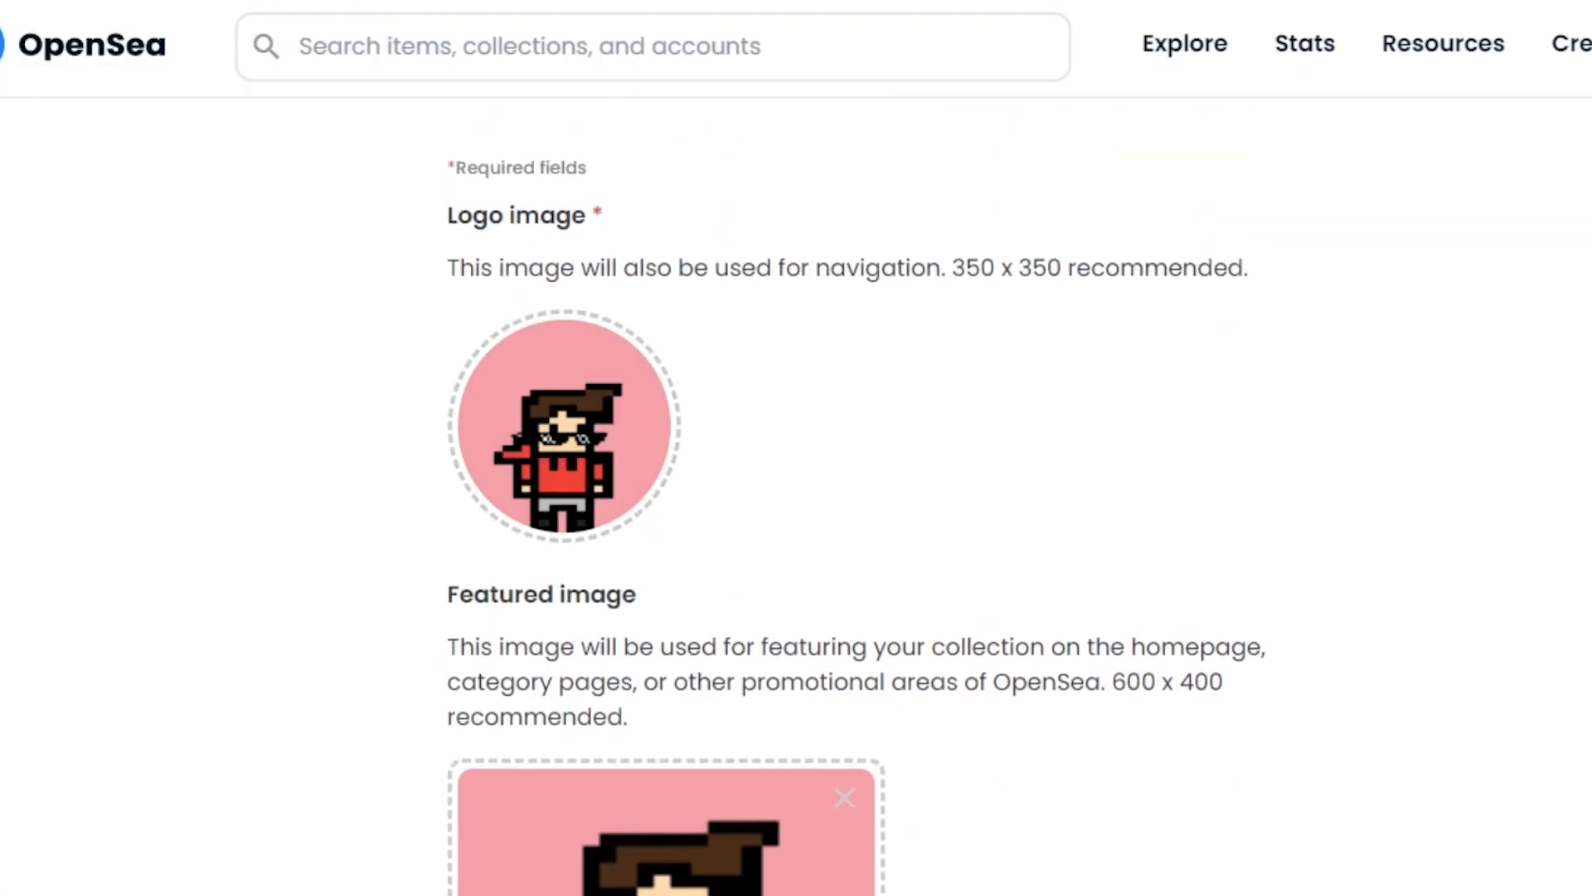
{"action": "scroll", "coordinate": [938, 181], "scroll_direction": "down", "scroll_amount": 10}
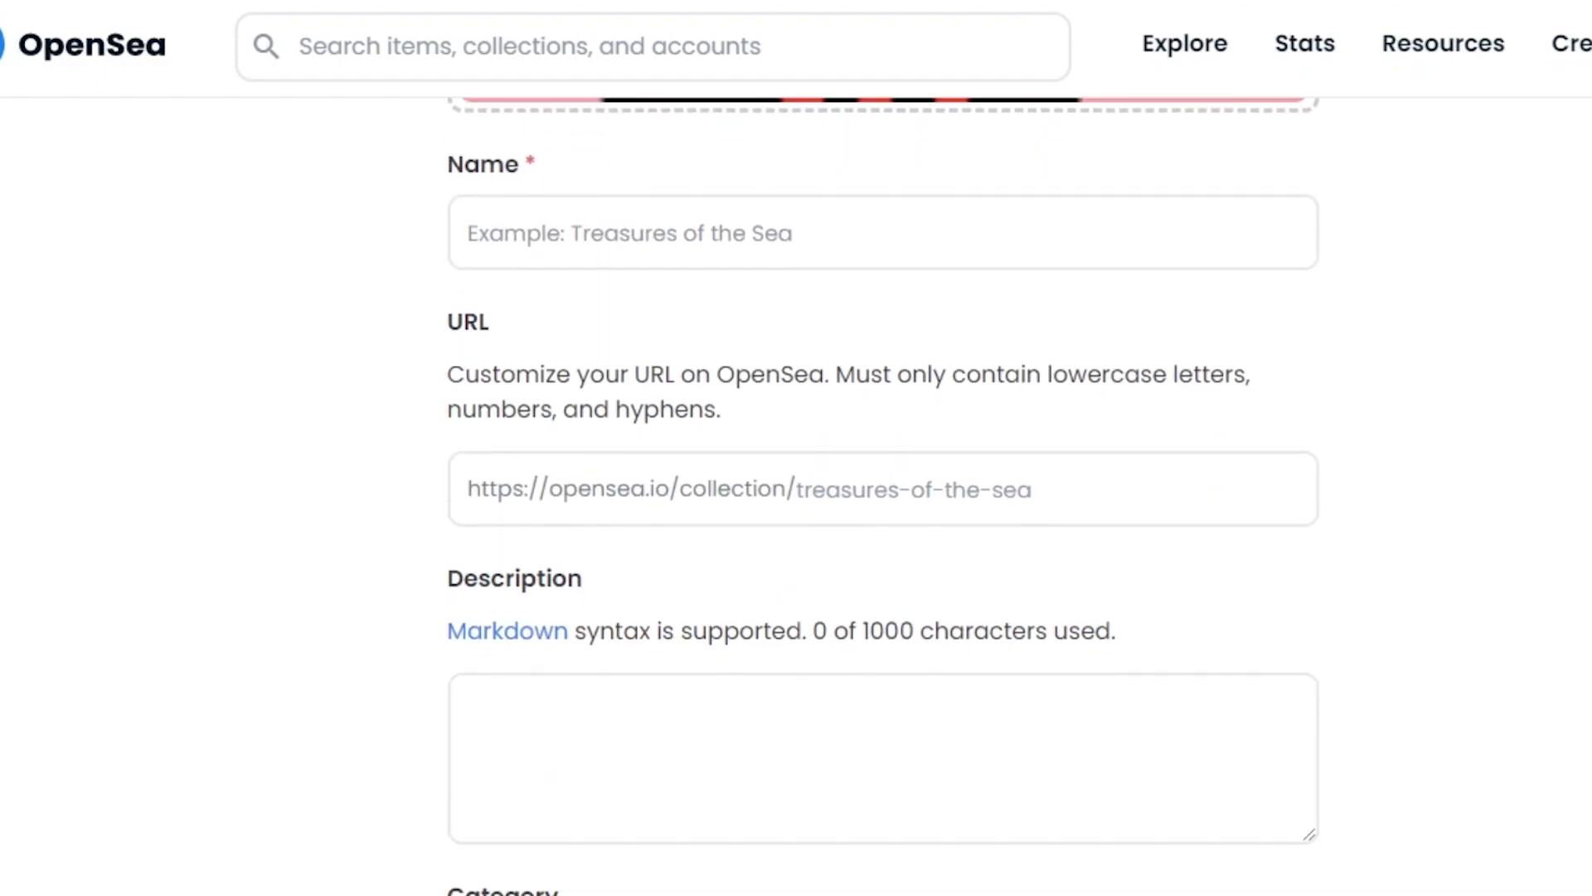
Step: Name the collection 'Pixel Guy 101' and set its URL ending to 'PixelGuy101'
{"action": "left_click", "coordinate": [699, 233]}
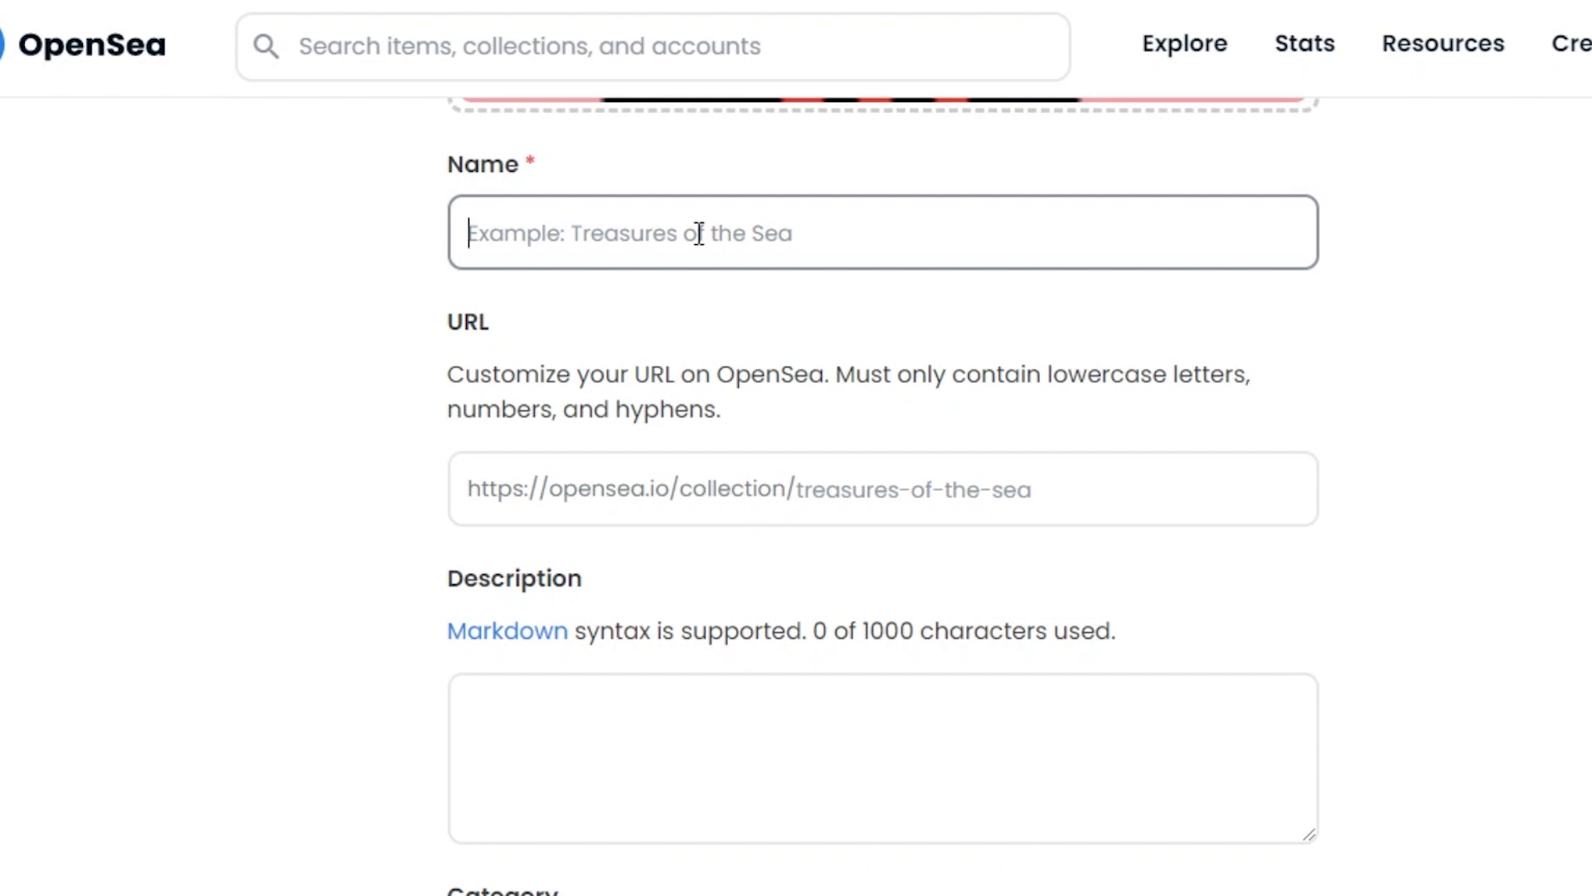
{"action": "type", "text": "Pixel Guy 101"}
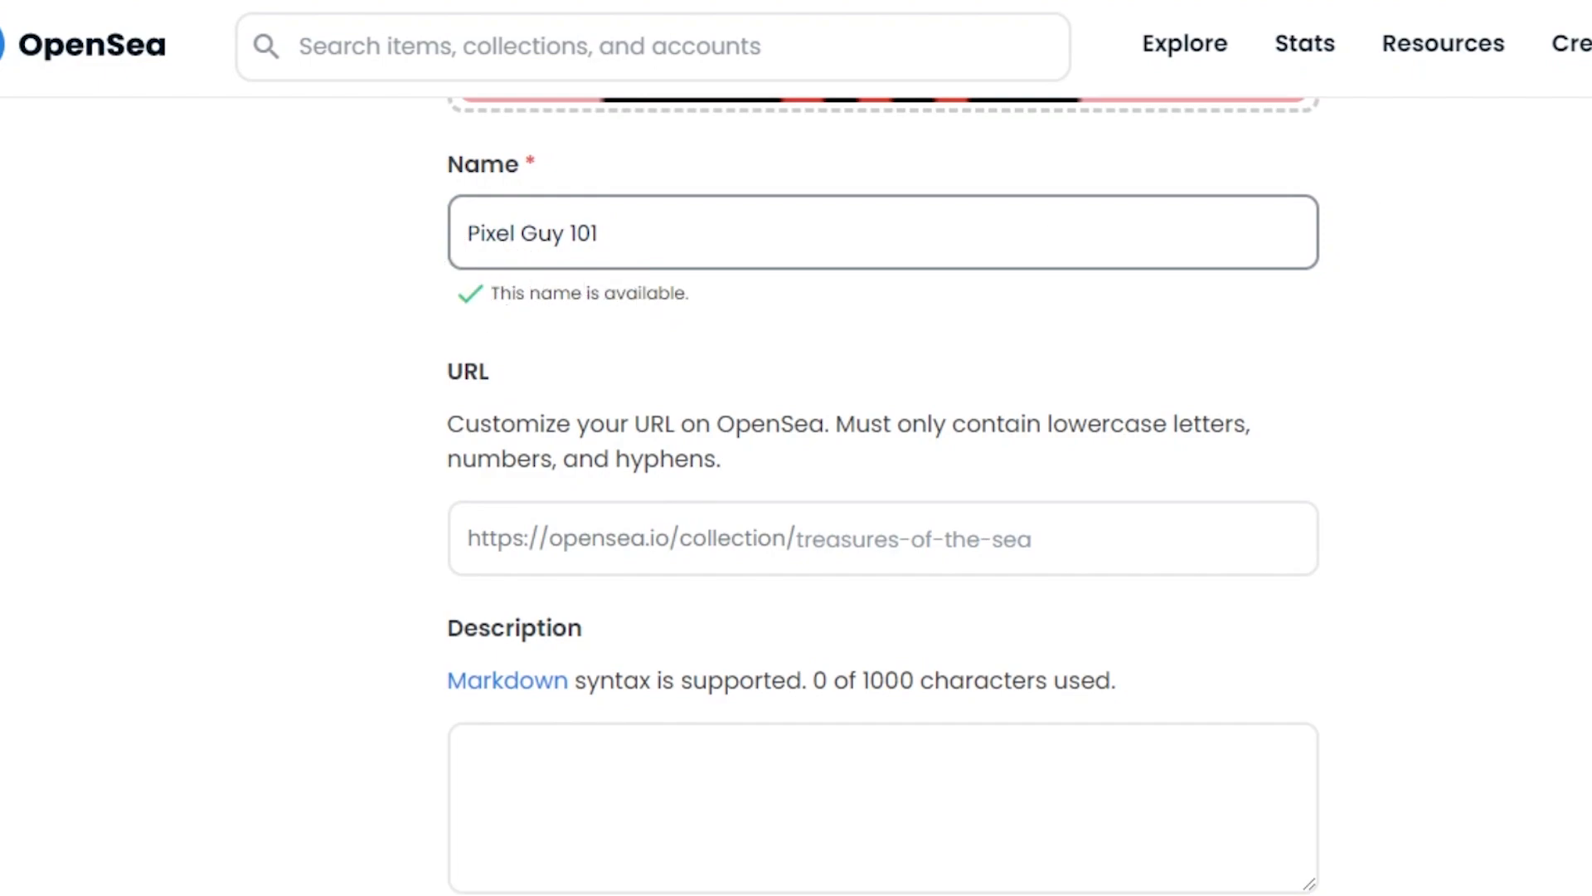
{"action": "scroll", "coordinate": [526, 293], "scroll_direction": "down", "scroll_amount": 3}
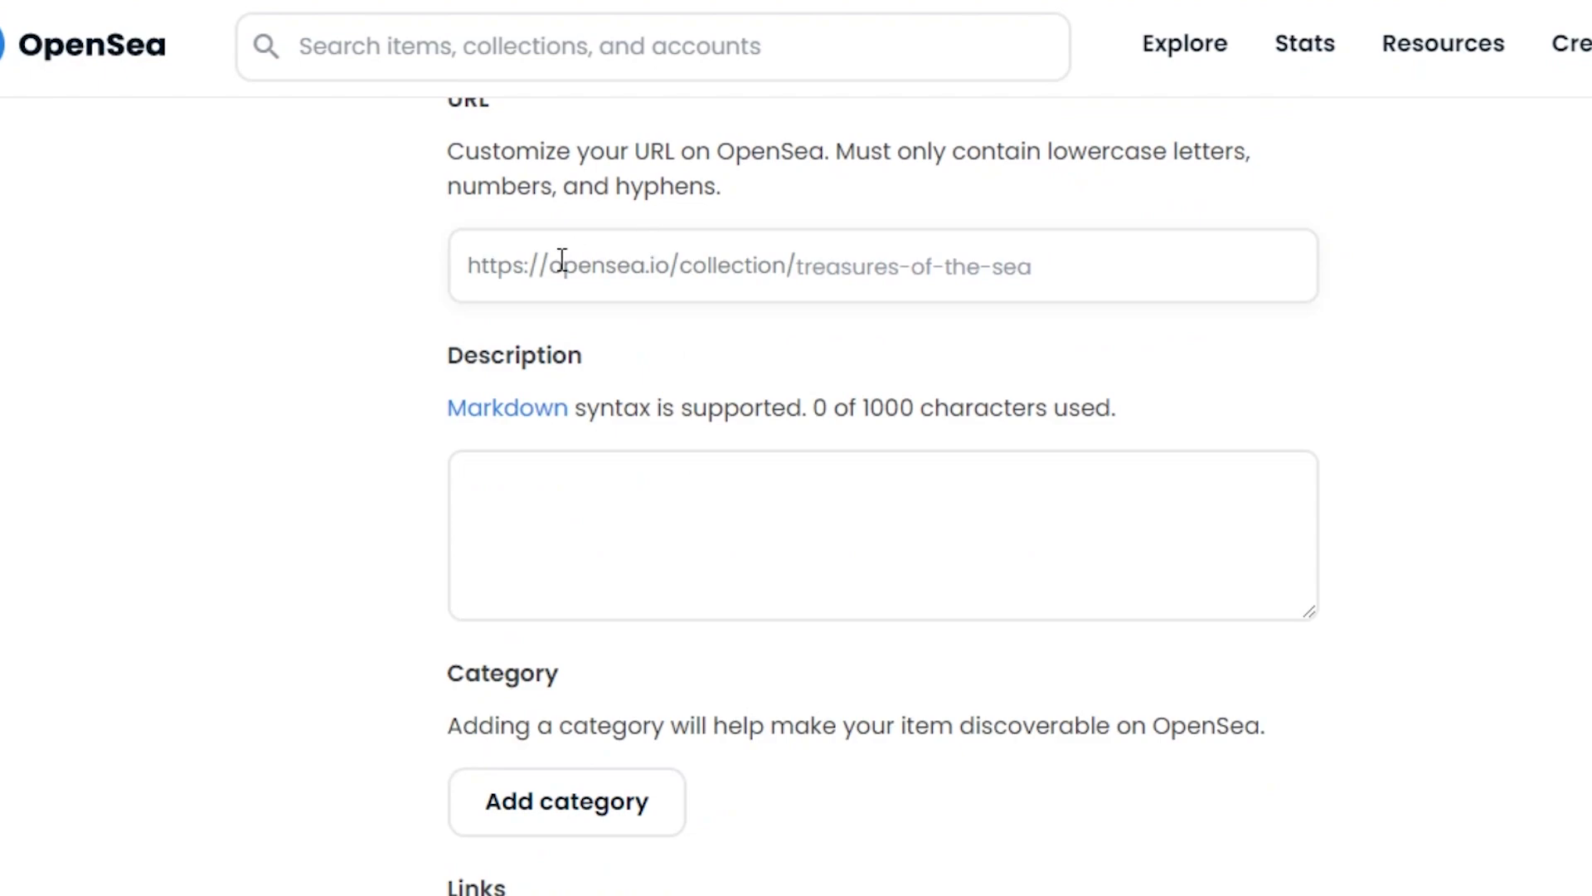
{"action": "left_click", "coordinate": [626, 266]}
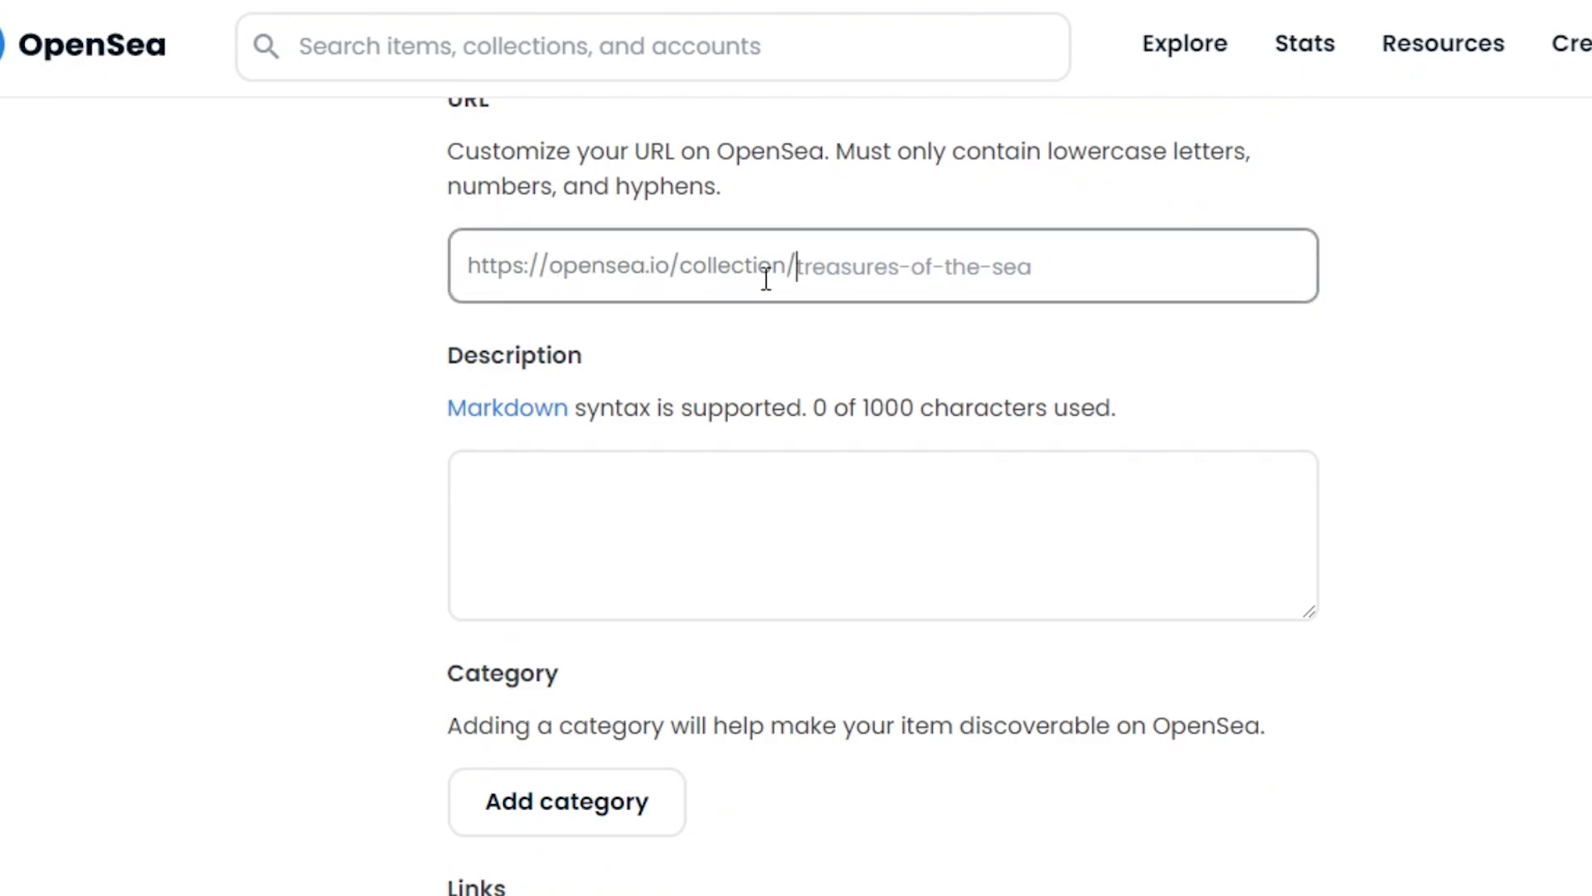
{"action": "scroll", "coordinate": [736, 523], "scroll_direction": "up", "scroll_amount": 2}
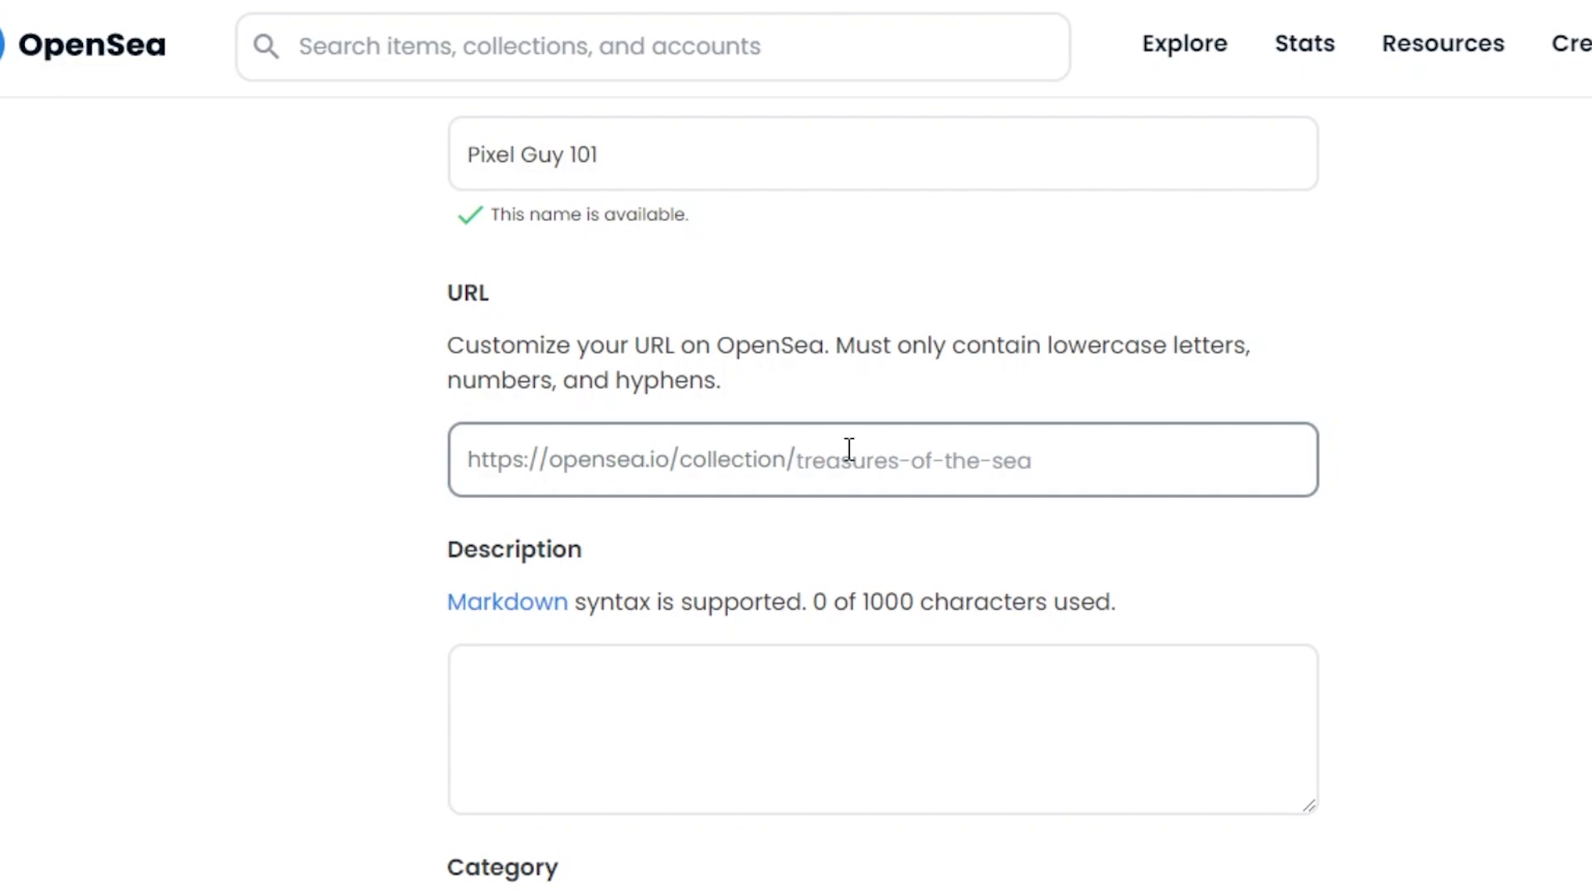
{"action": "type", "text": "PixelGuy101"}
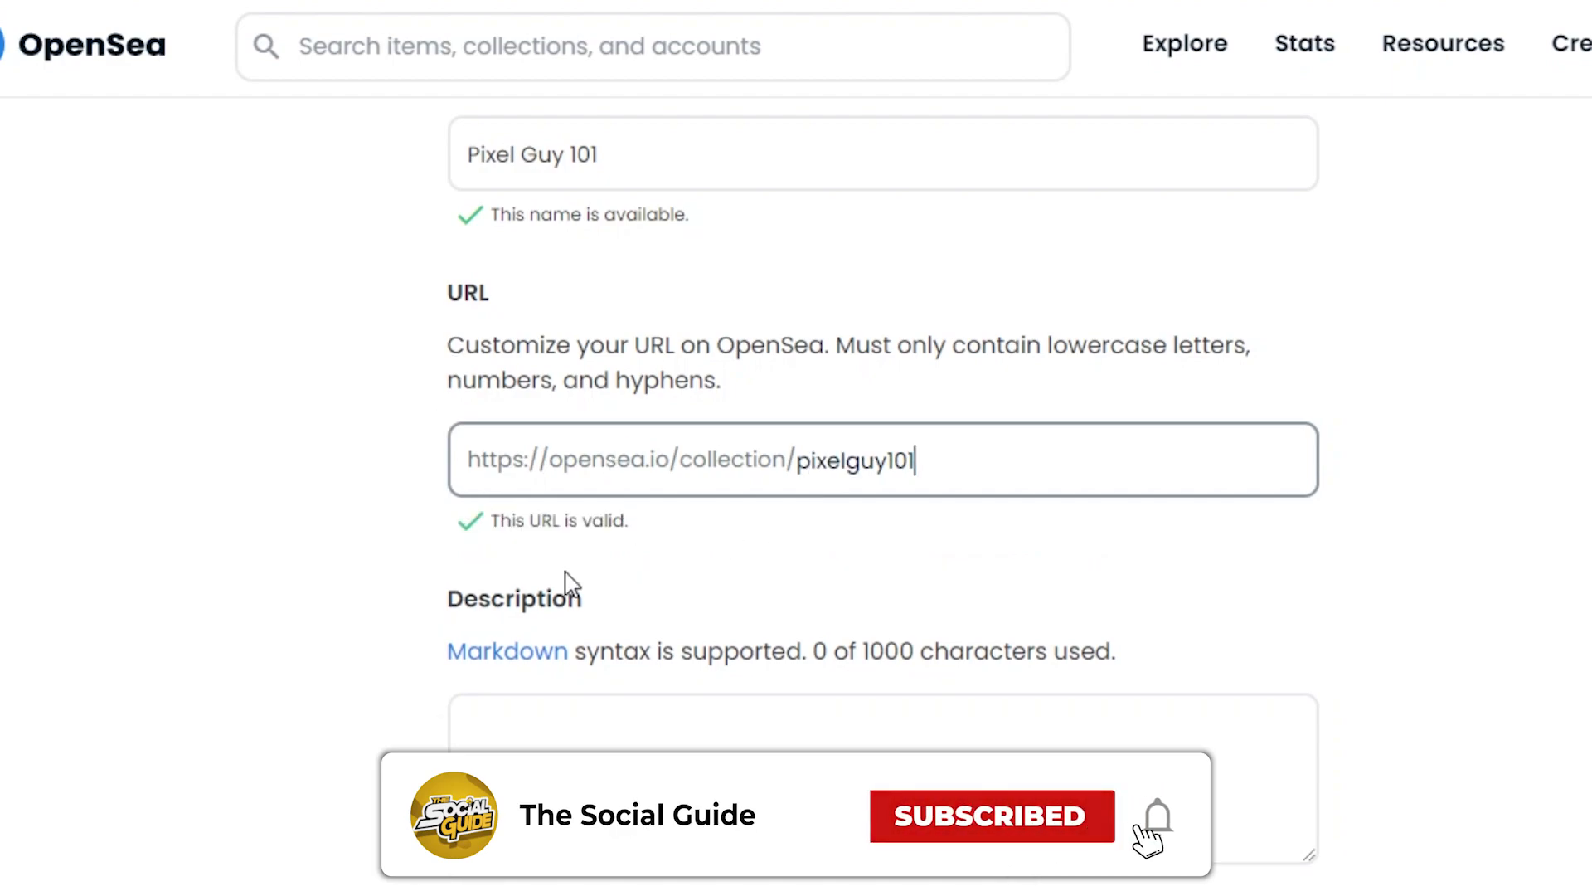
Step: Paste the prepared 61-character pixel-art description into the Description box
{"action": "scroll", "coordinate": [1113, 451], "scroll_direction": "down", "scroll_amount": 4}
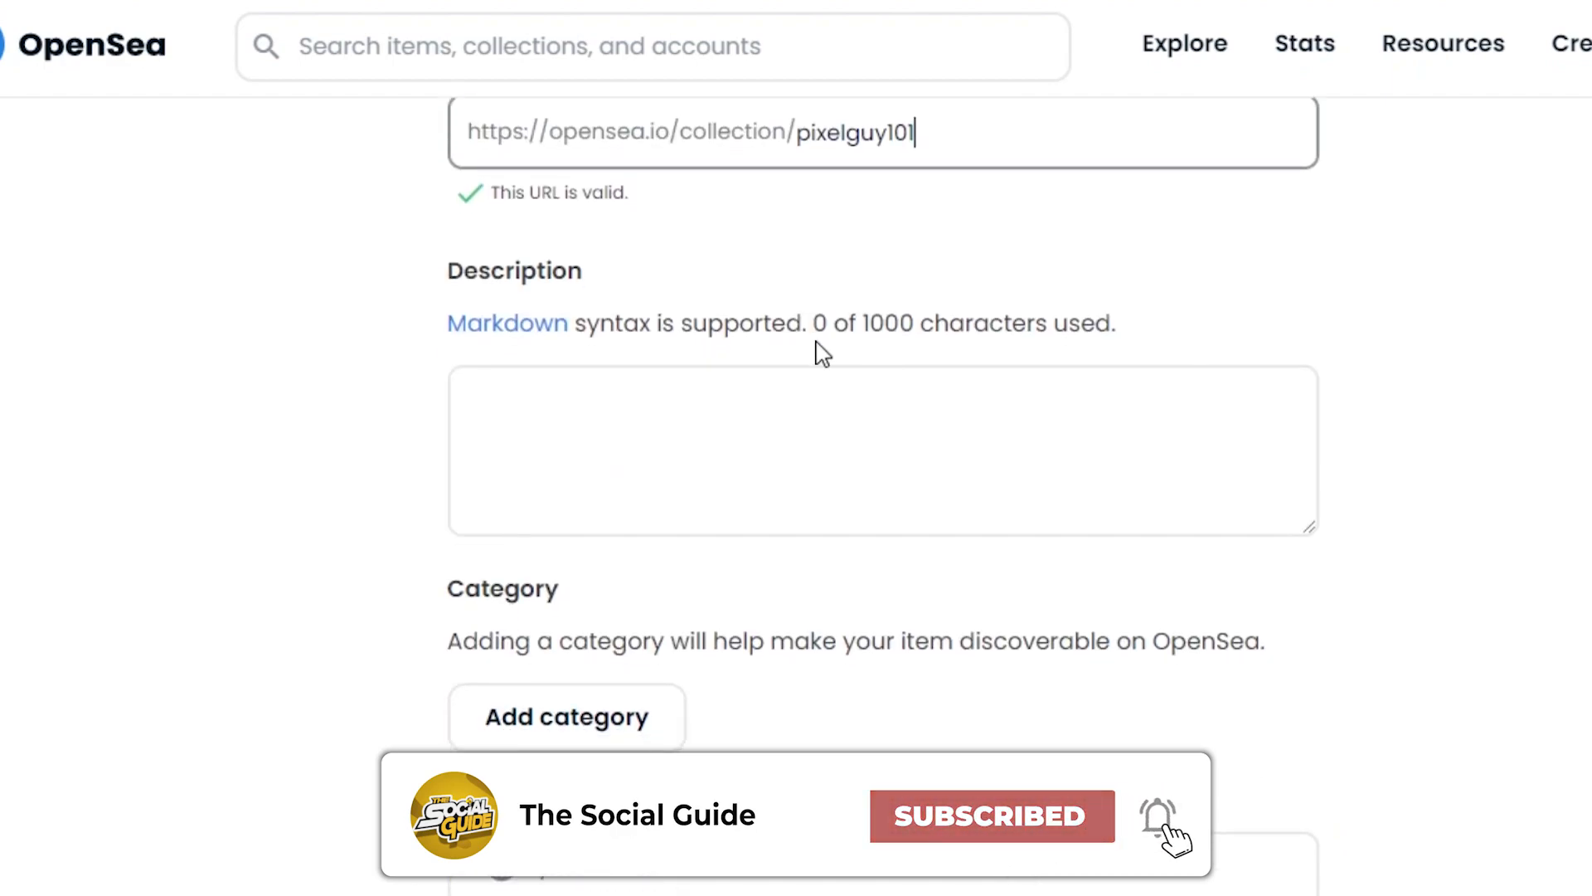
{"action": "left_click", "coordinate": [664, 392]}
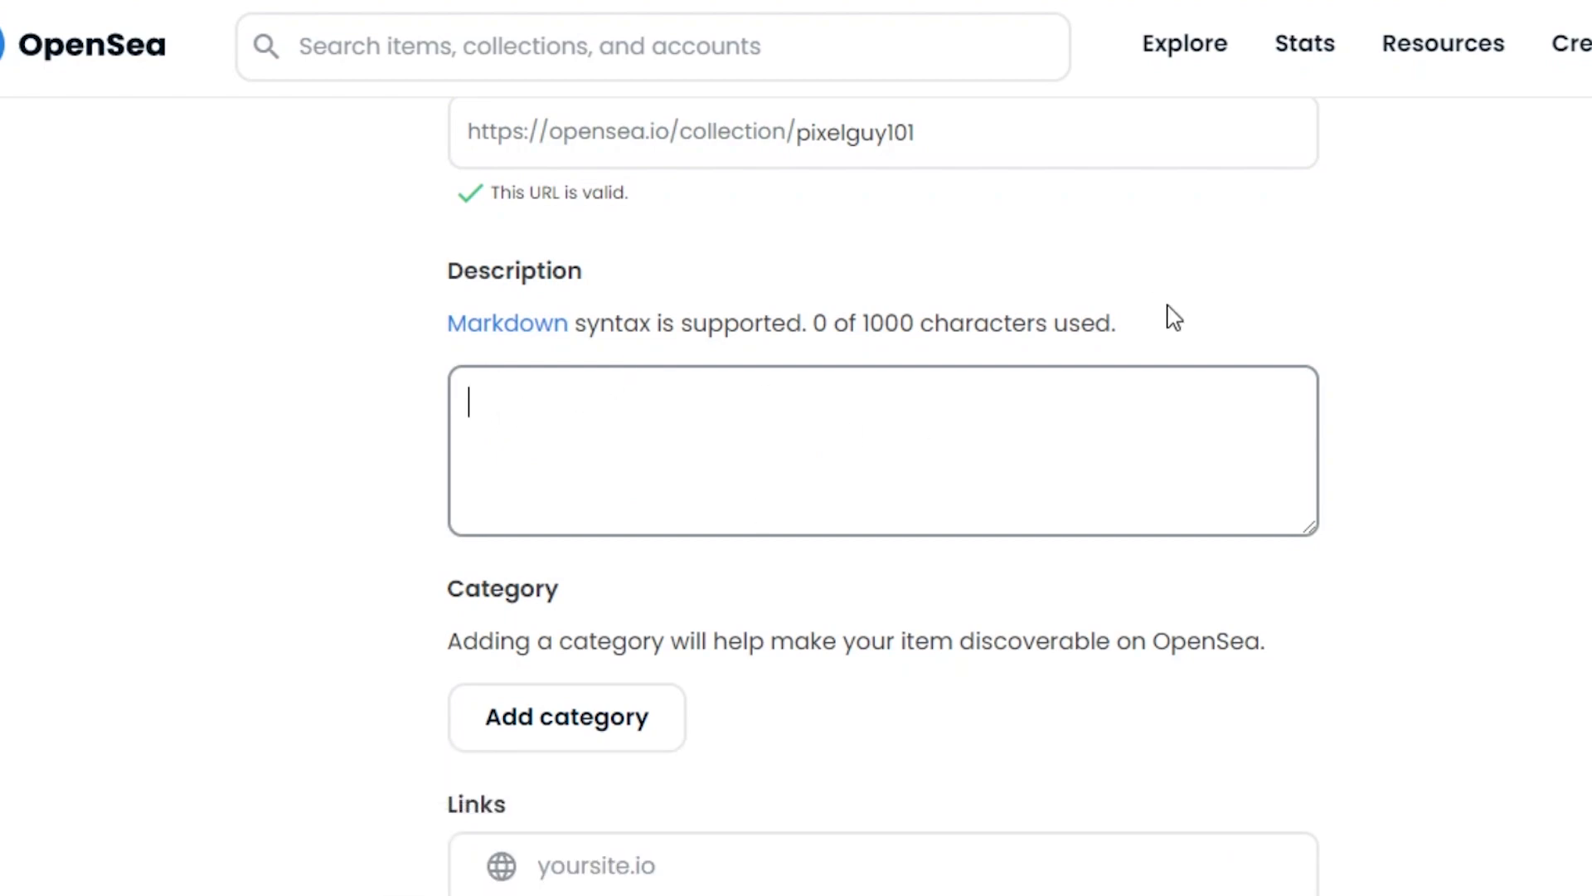
{"action": "type", "text": "Pixel guy is a pixel nft created to show case the pixel art."}
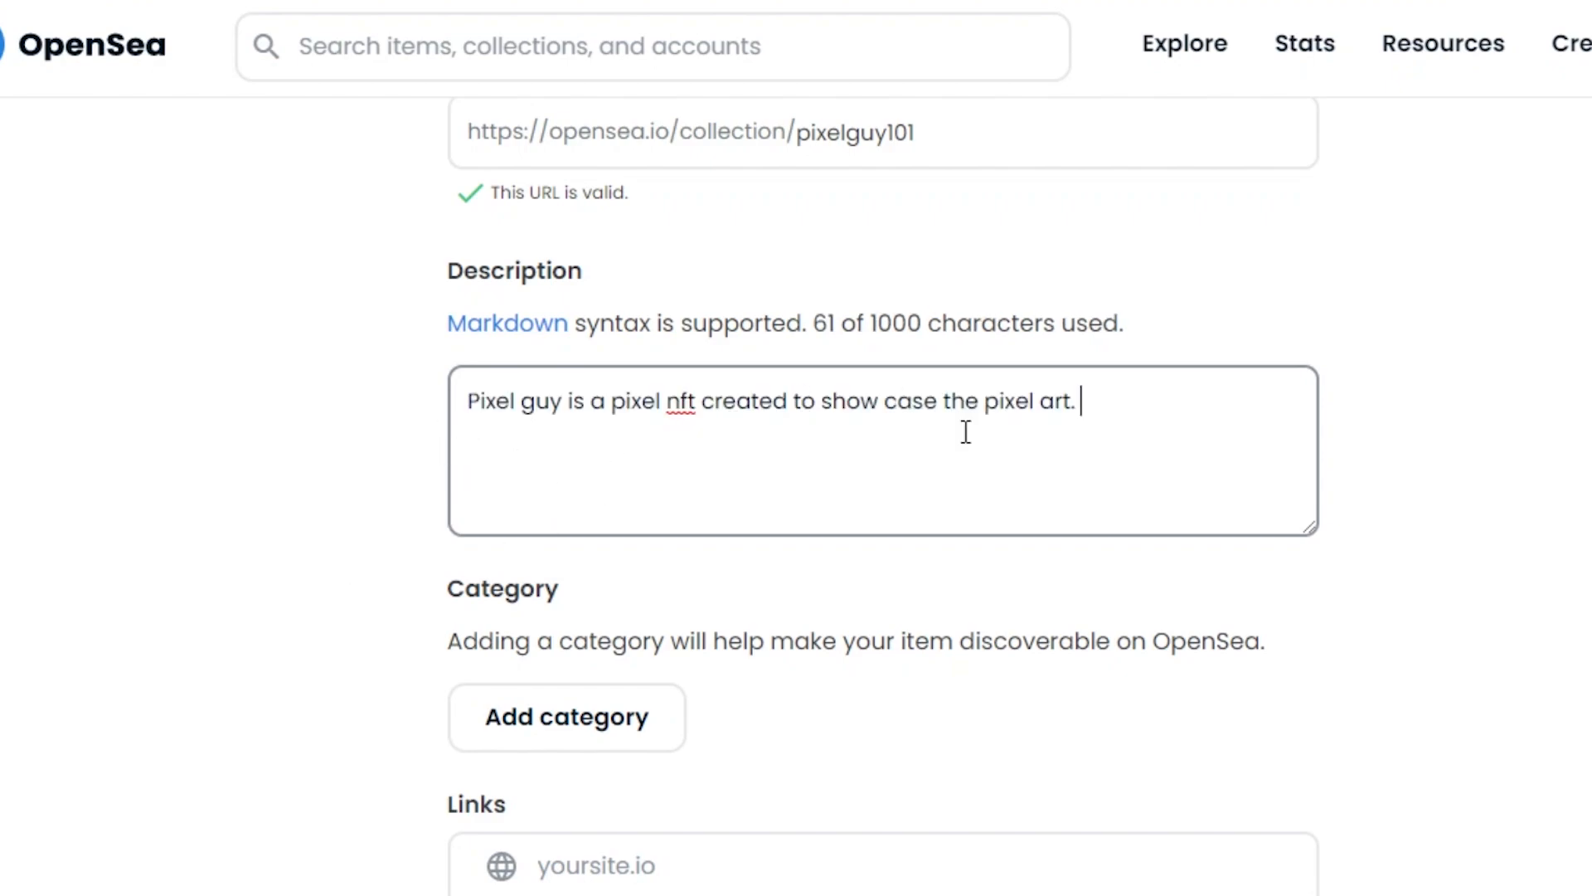
{"action": "scroll", "coordinate": [747, 373], "scroll_direction": "down", "scroll_amount": 4}
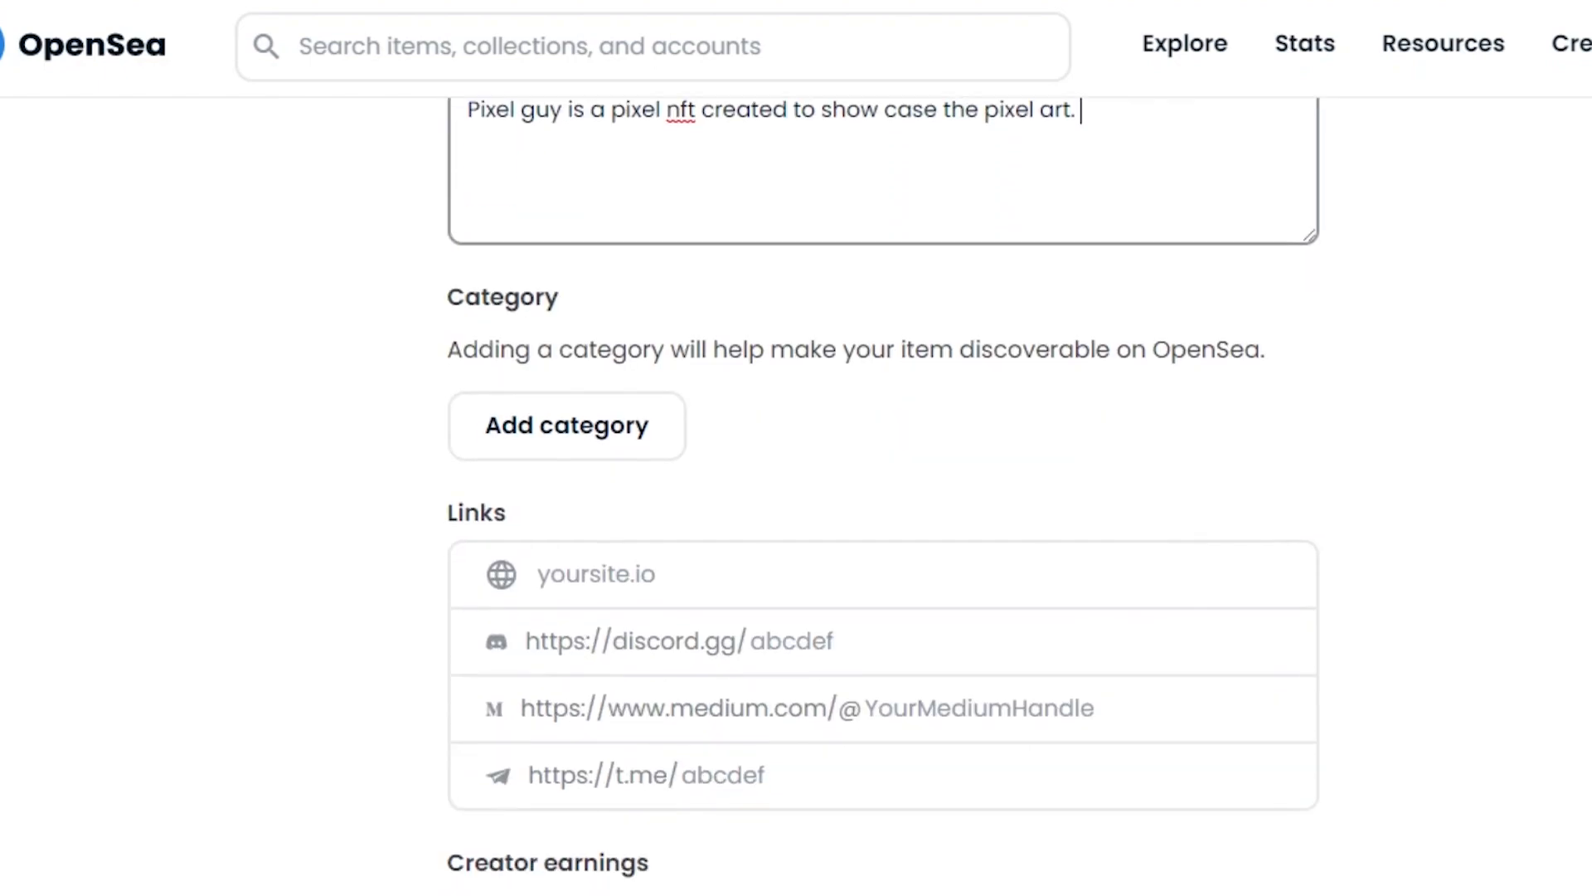
Step: Choose Art from the collection's category dropdown
{"action": "left_click", "coordinate": [636, 365]}
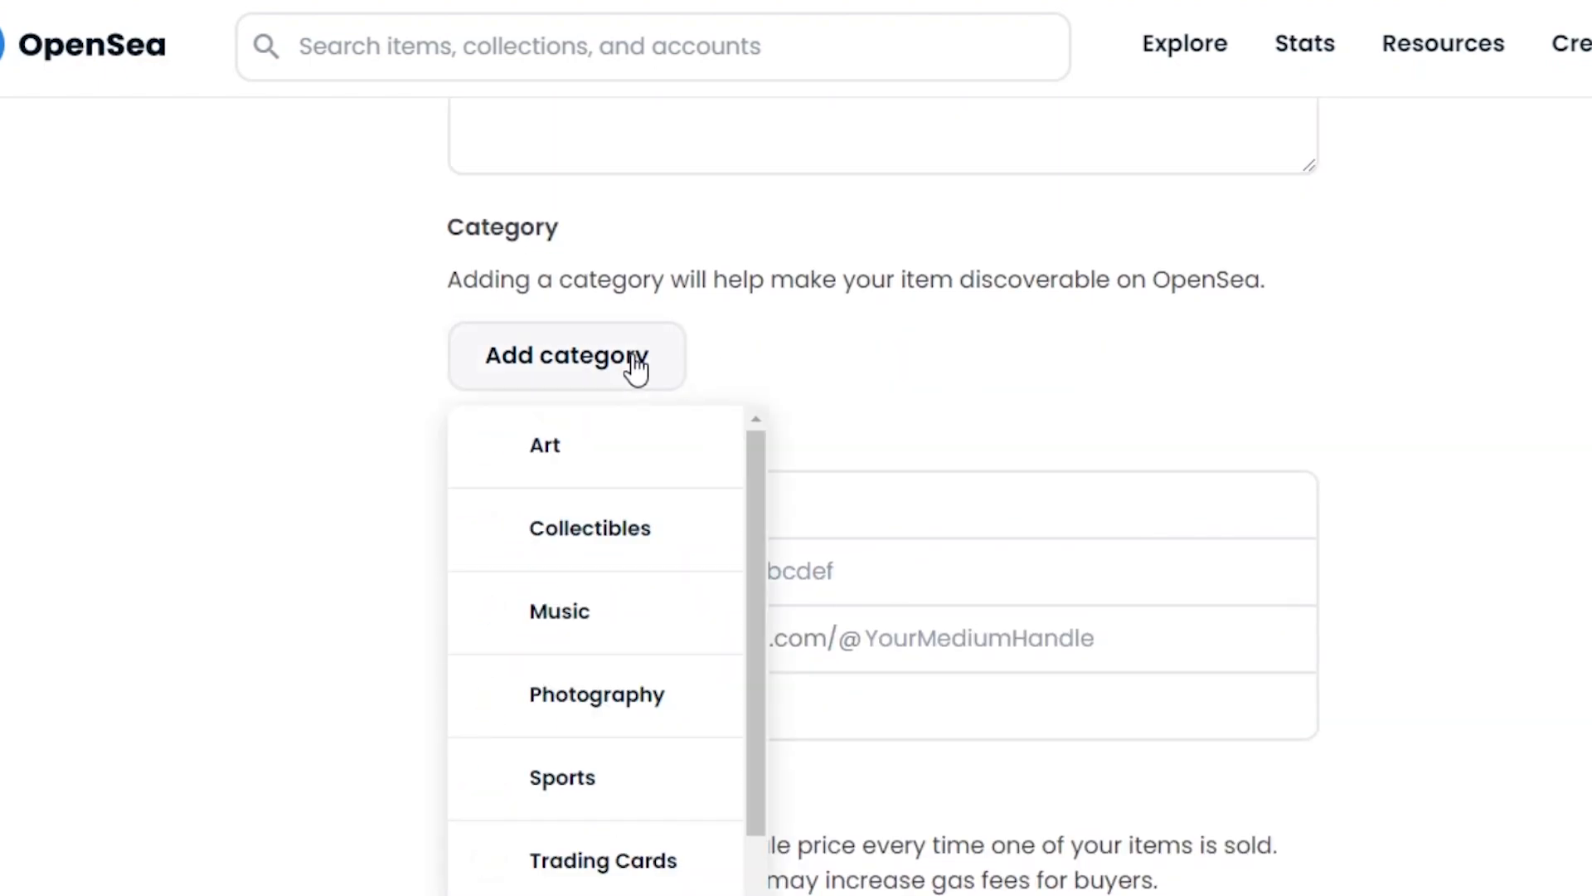
{"action": "left_click_drag", "start_coordinate": [765, 510], "coordinate": [765, 556]}
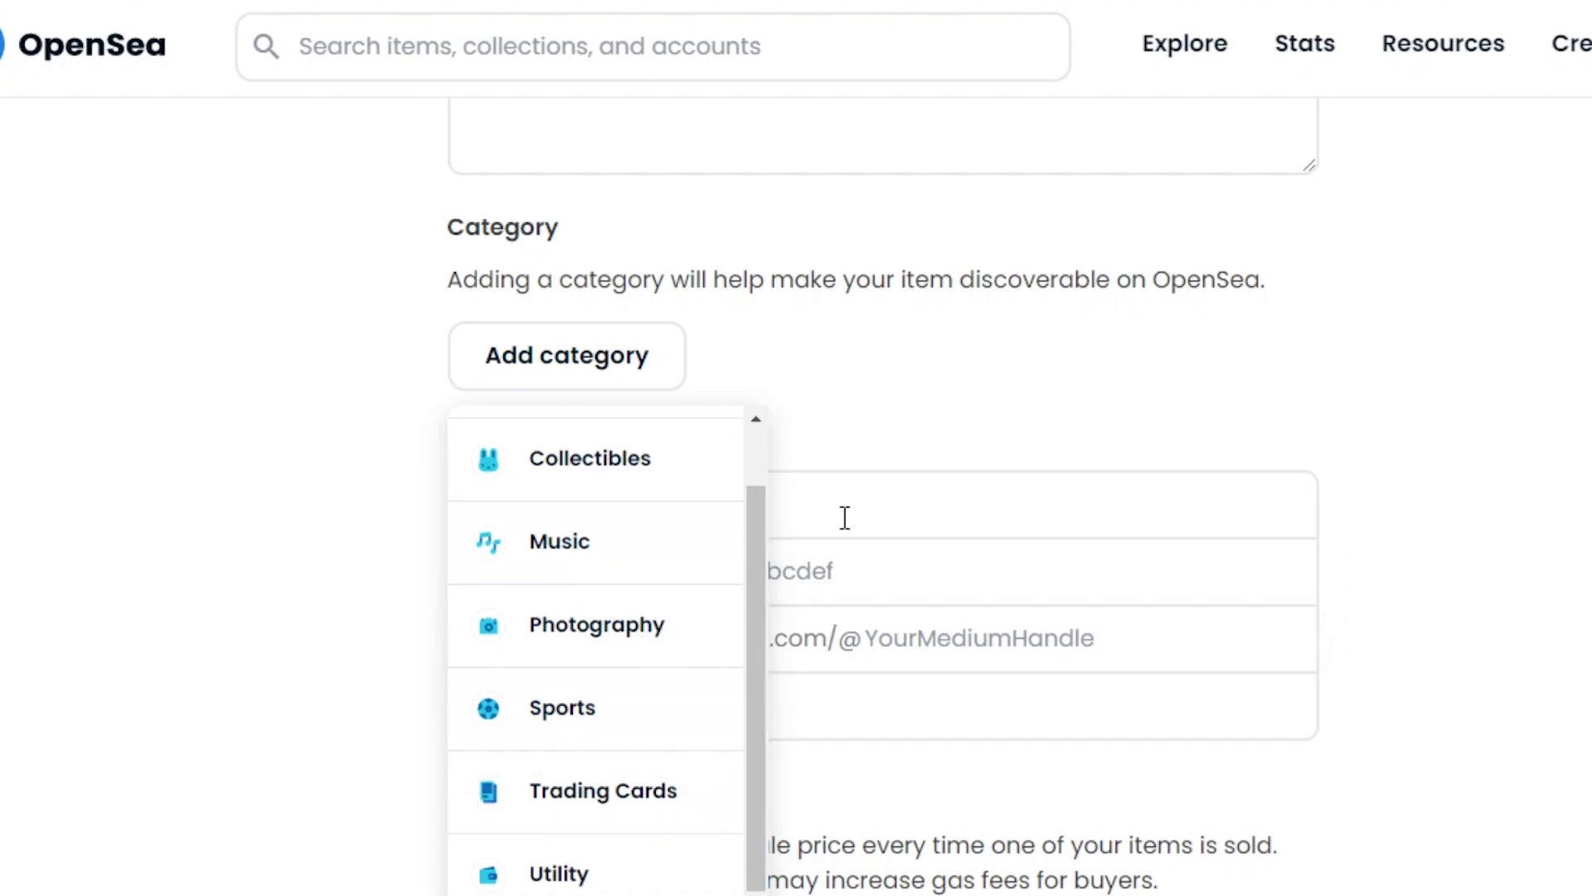
{"action": "scroll", "coordinate": [745, 639], "scroll_direction": "up", "scroll_amount": 1}
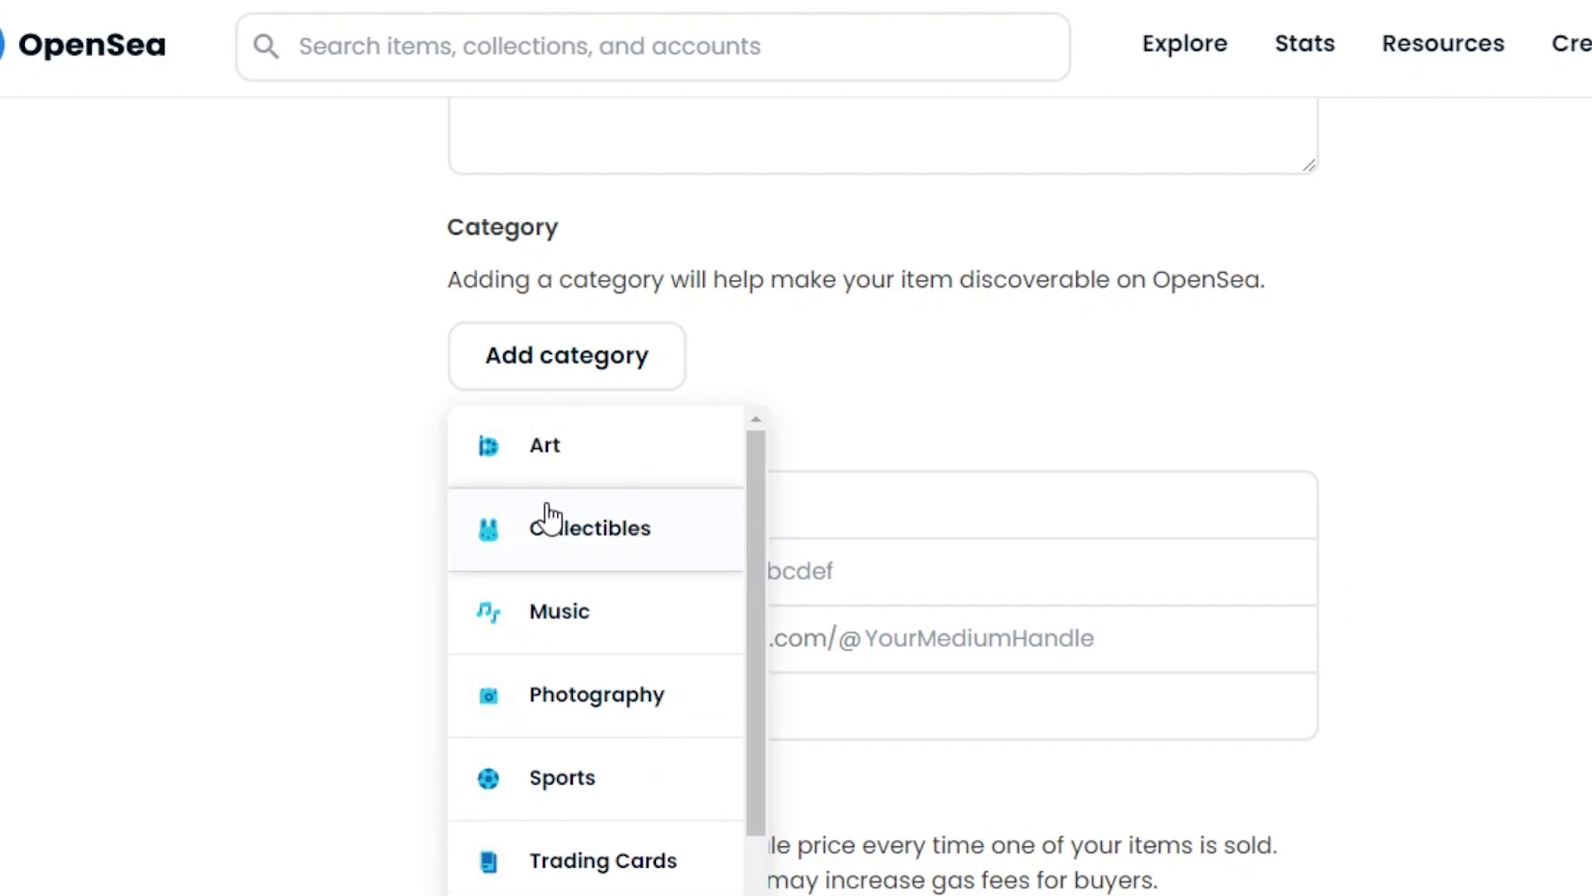
{"action": "left_click", "coordinate": [548, 446]}
{"action": "scroll", "coordinate": [884, 498], "scroll_direction": "down", "scroll_amount": 4}
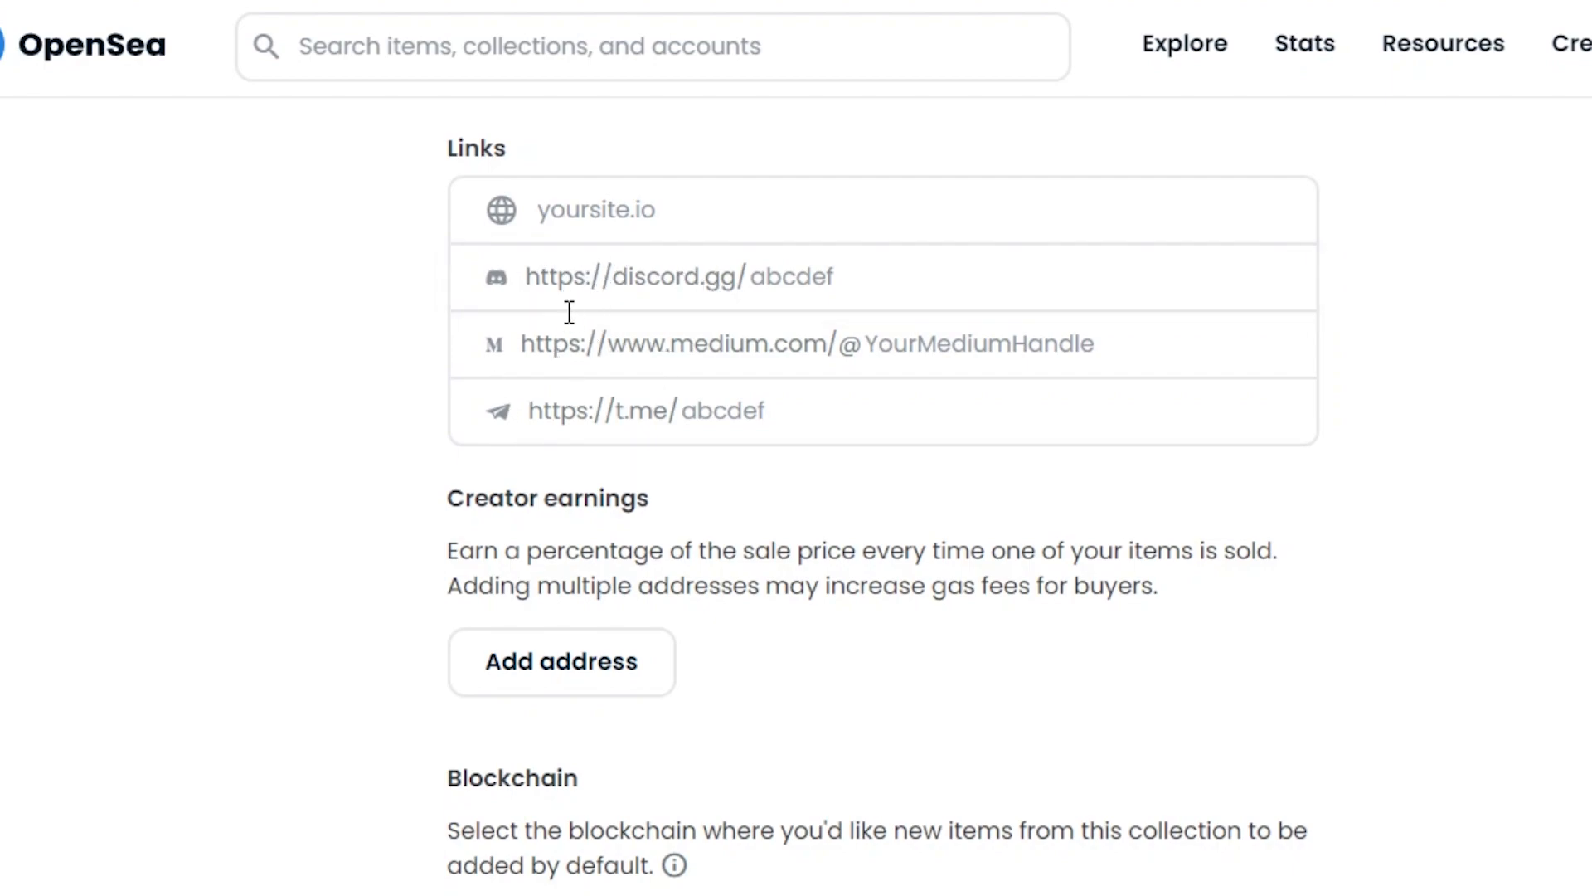
{"action": "scroll", "coordinate": [884, 497], "scroll_direction": "up", "scroll_amount": 10}
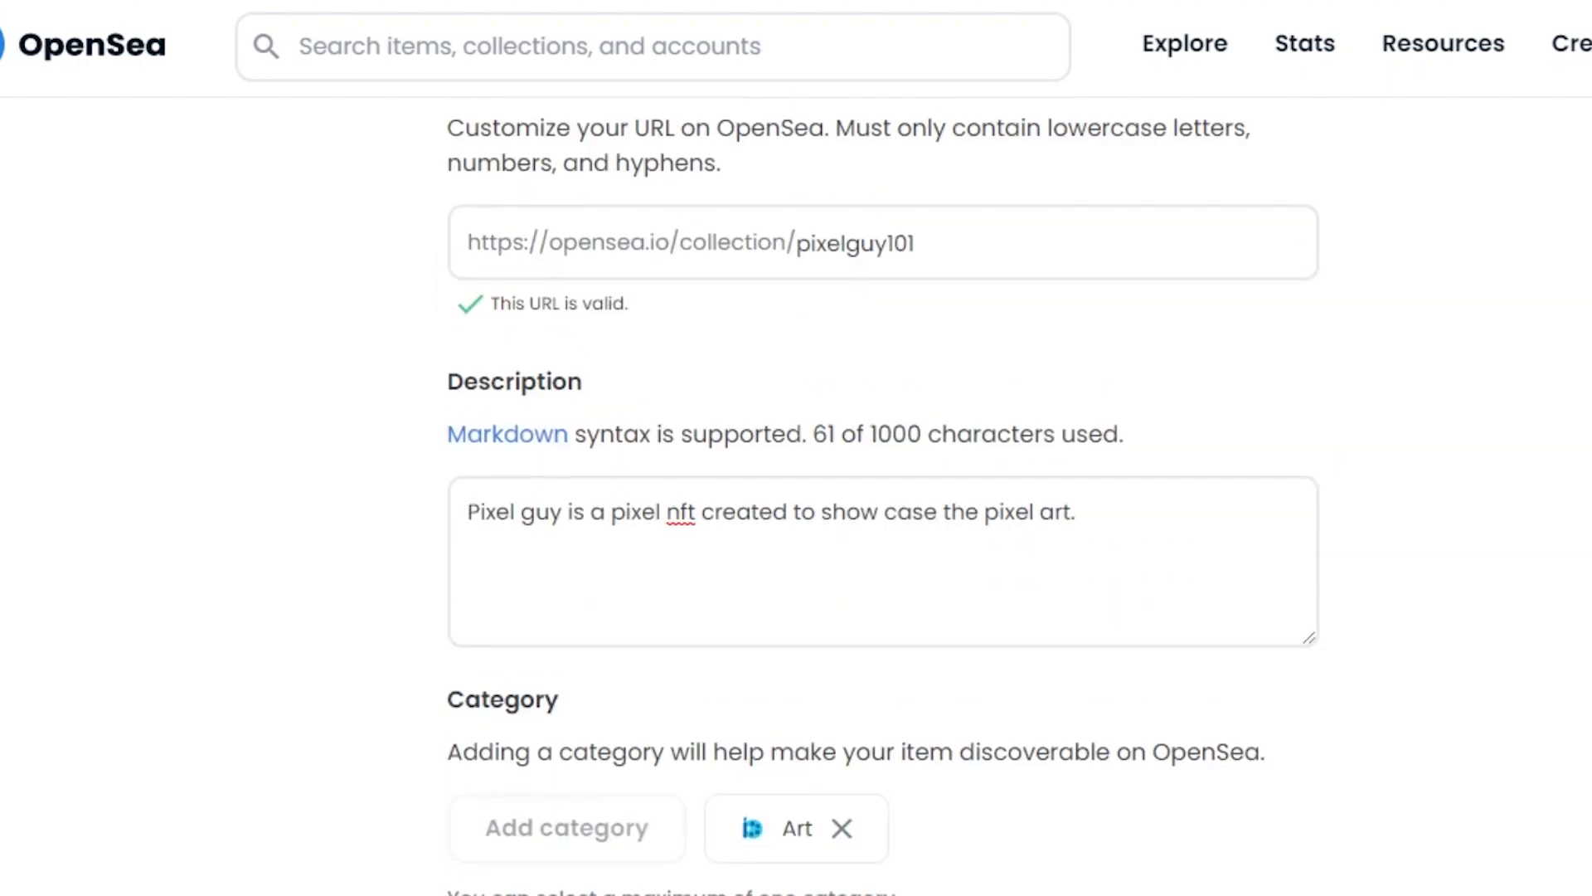
{"action": "scroll", "coordinate": [884, 498], "scroll_direction": "down", "scroll_amount": 5}
{"action": "scroll", "coordinate": [1228, 524], "scroll_direction": "down", "scroll_amount": 10}
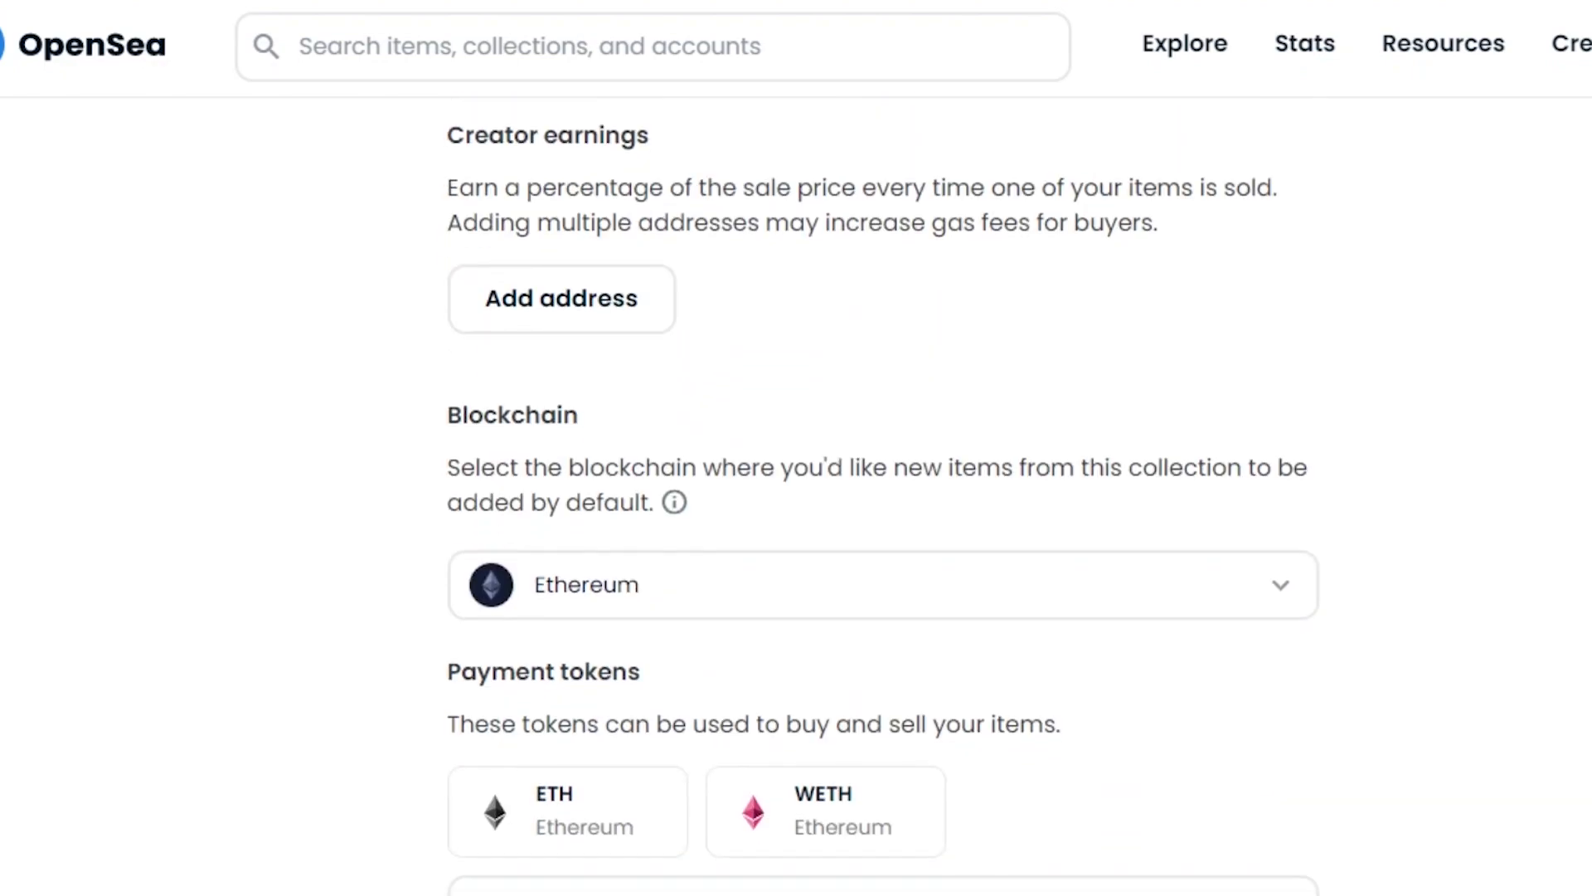
{"action": "scroll", "coordinate": [1228, 524], "scroll_direction": "up", "scroll_amount": 2}
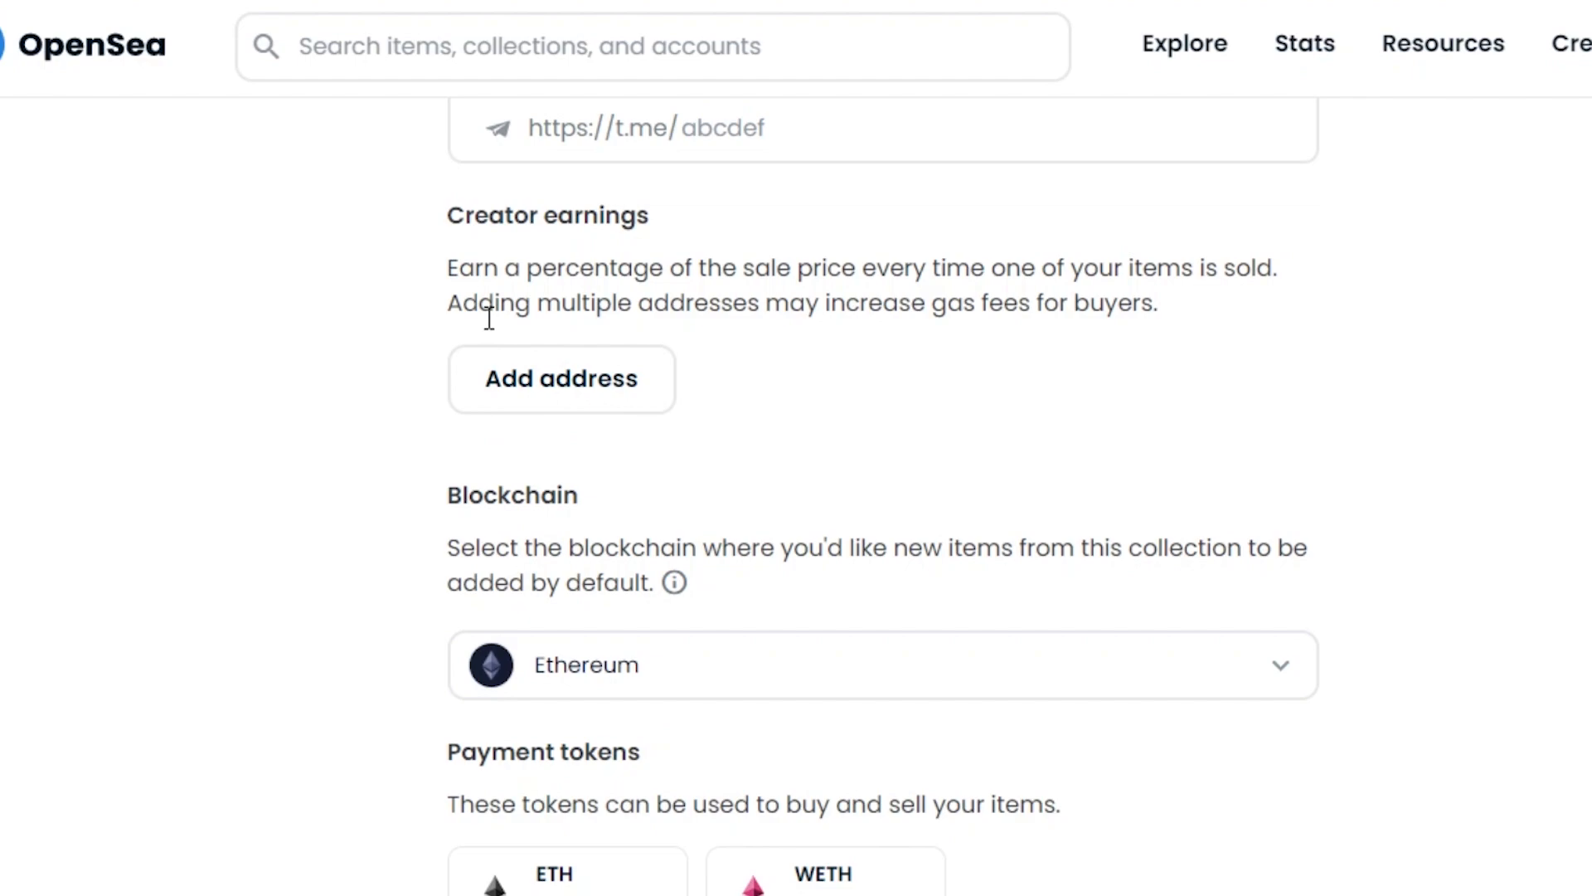
Step: Add a creator earnings payout row and enter 10% as the earnings percentage
{"action": "left_click", "coordinate": [541, 364]}
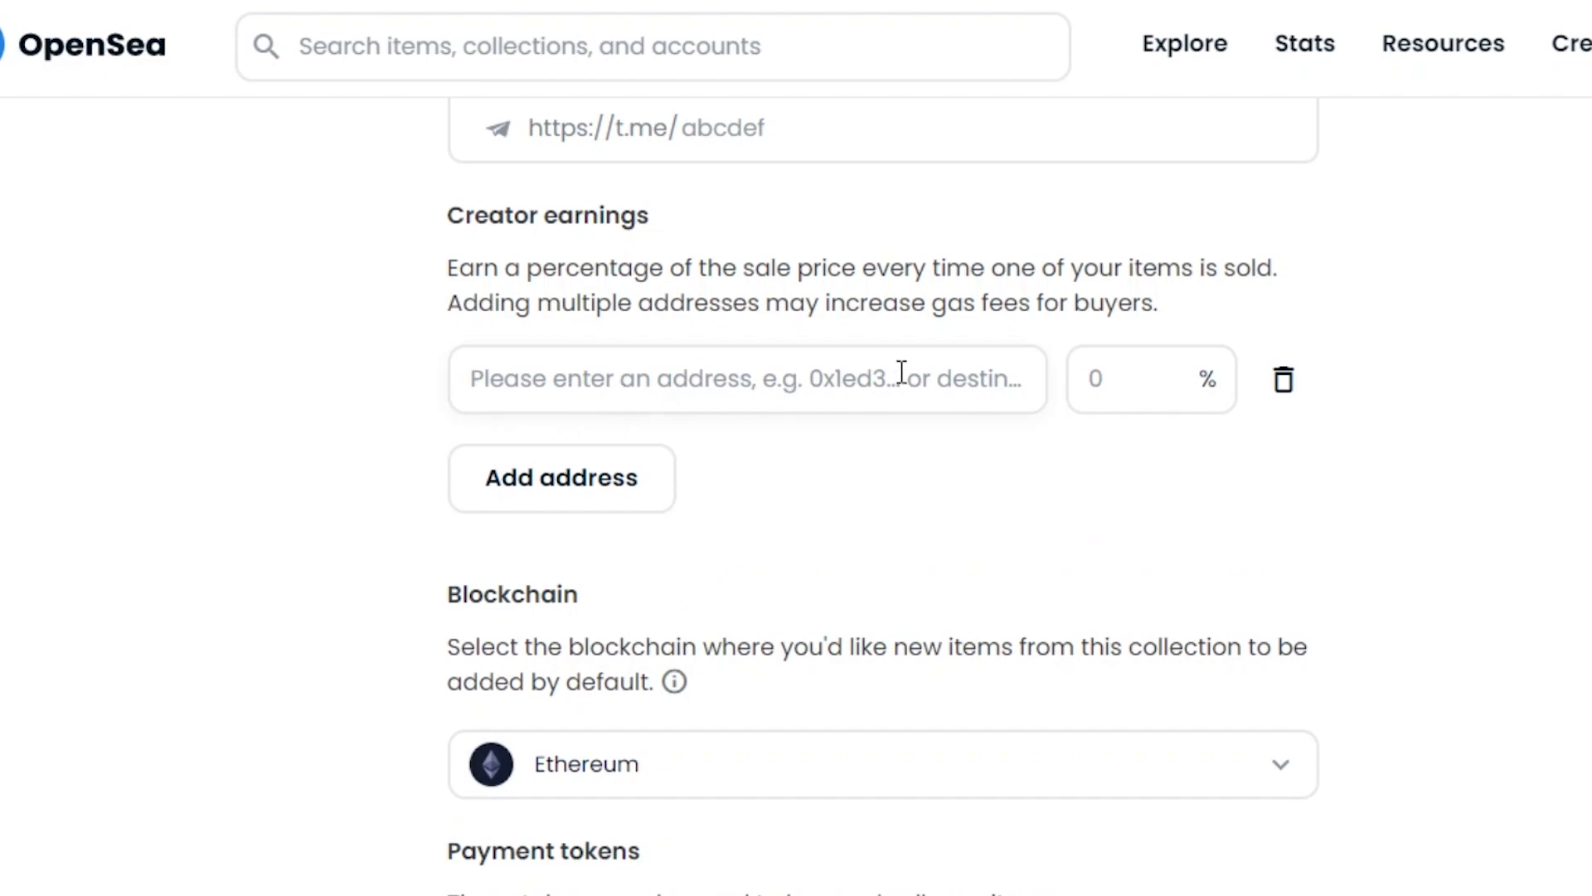
{"action": "left_click_drag", "start_coordinate": [751, 301], "coordinate": [909, 314]}
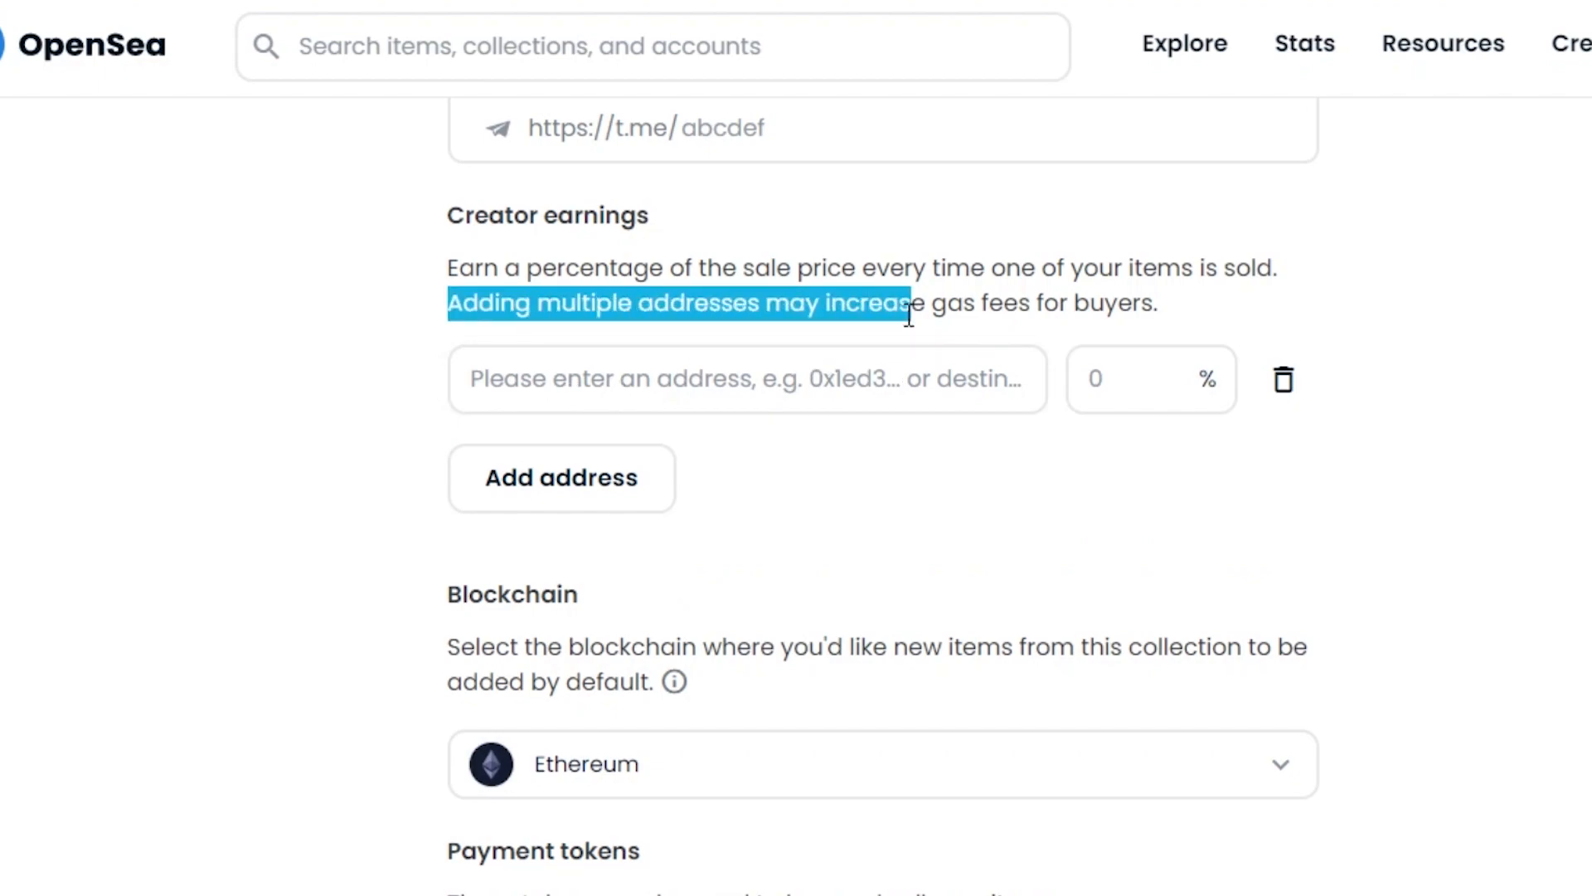
{"action": "left_click", "coordinate": [1155, 303]}
{"action": "left_click_drag", "start_coordinate": [1154, 303], "coordinate": [423, 328]}
{"action": "left_click", "coordinate": [550, 366]}
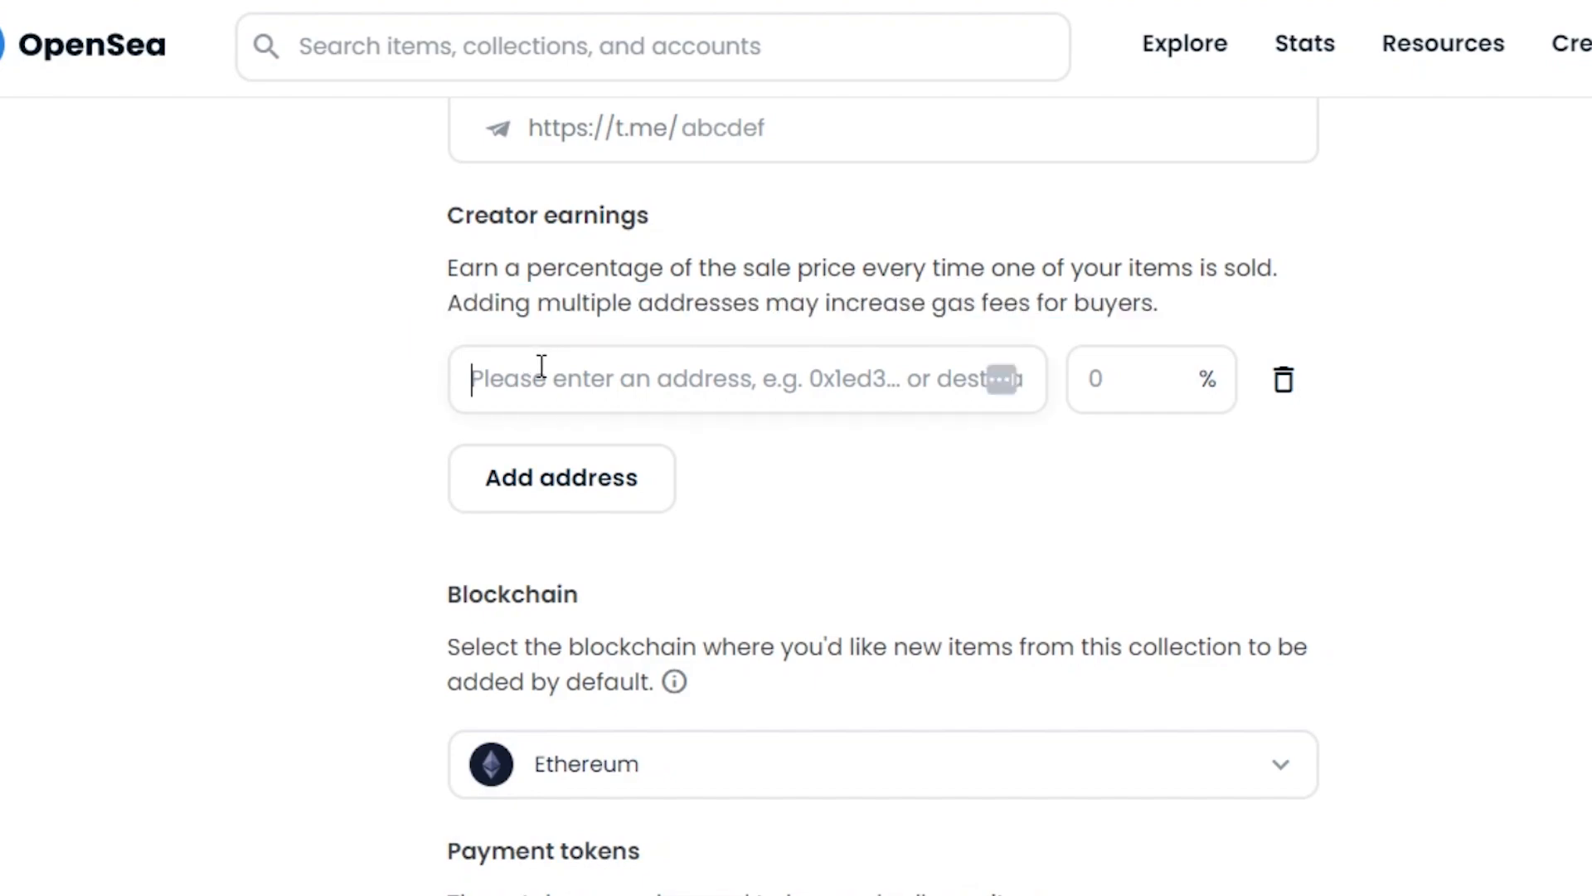
{"action": "left_click", "coordinate": [1135, 378]}
{"action": "type", "text": "10"}
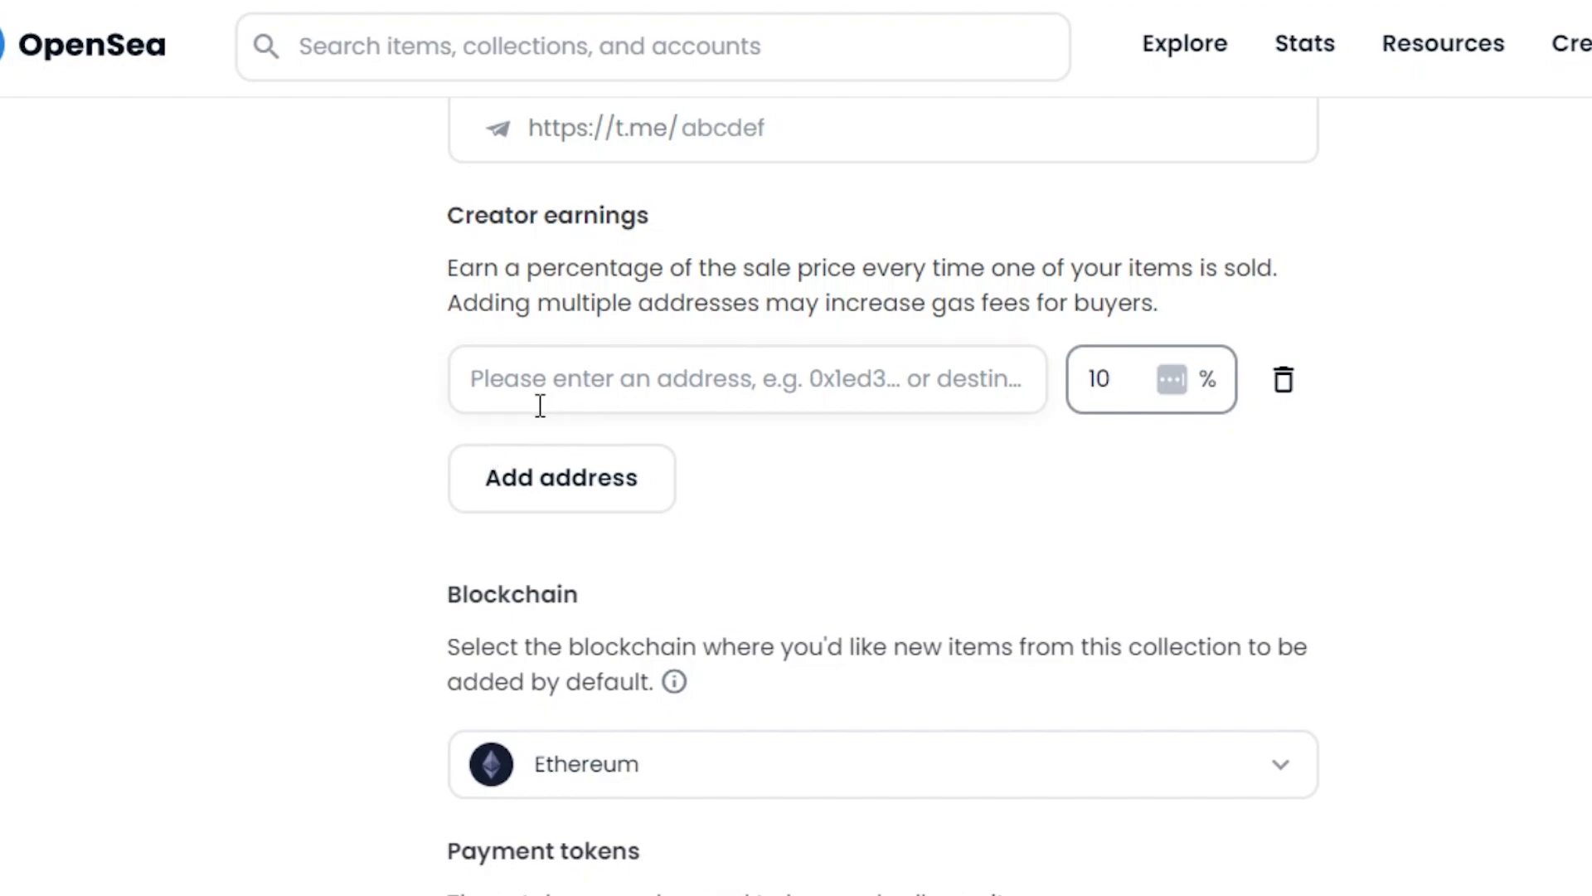
{"action": "left_click", "coordinate": [543, 317]}
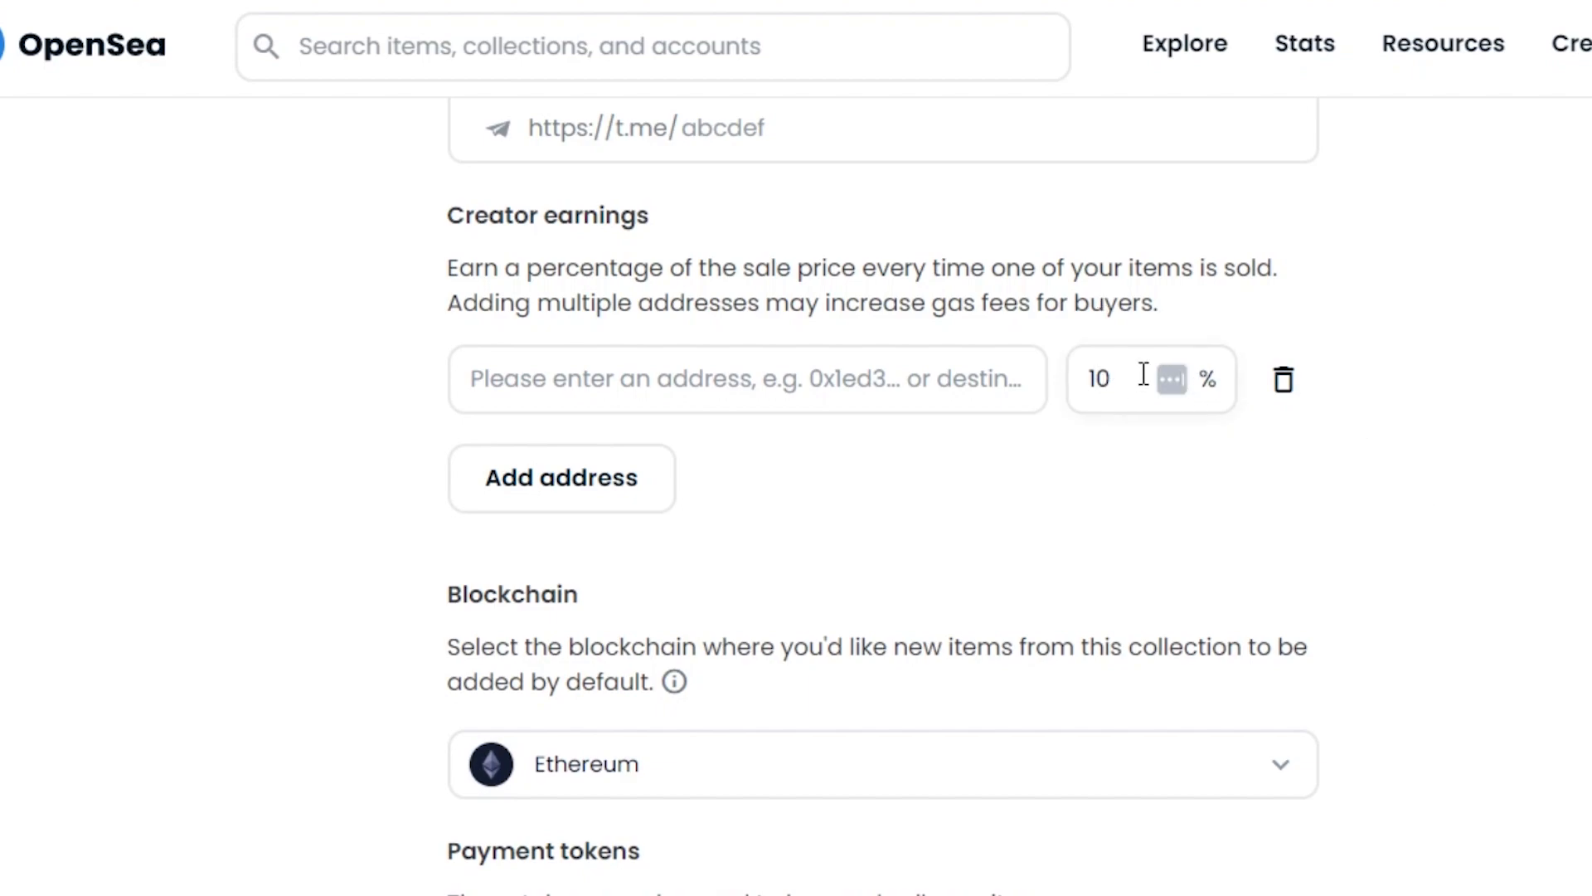
{"action": "scroll", "coordinate": [1123, 321], "scroll_direction": "down", "scroll_amount": 6}
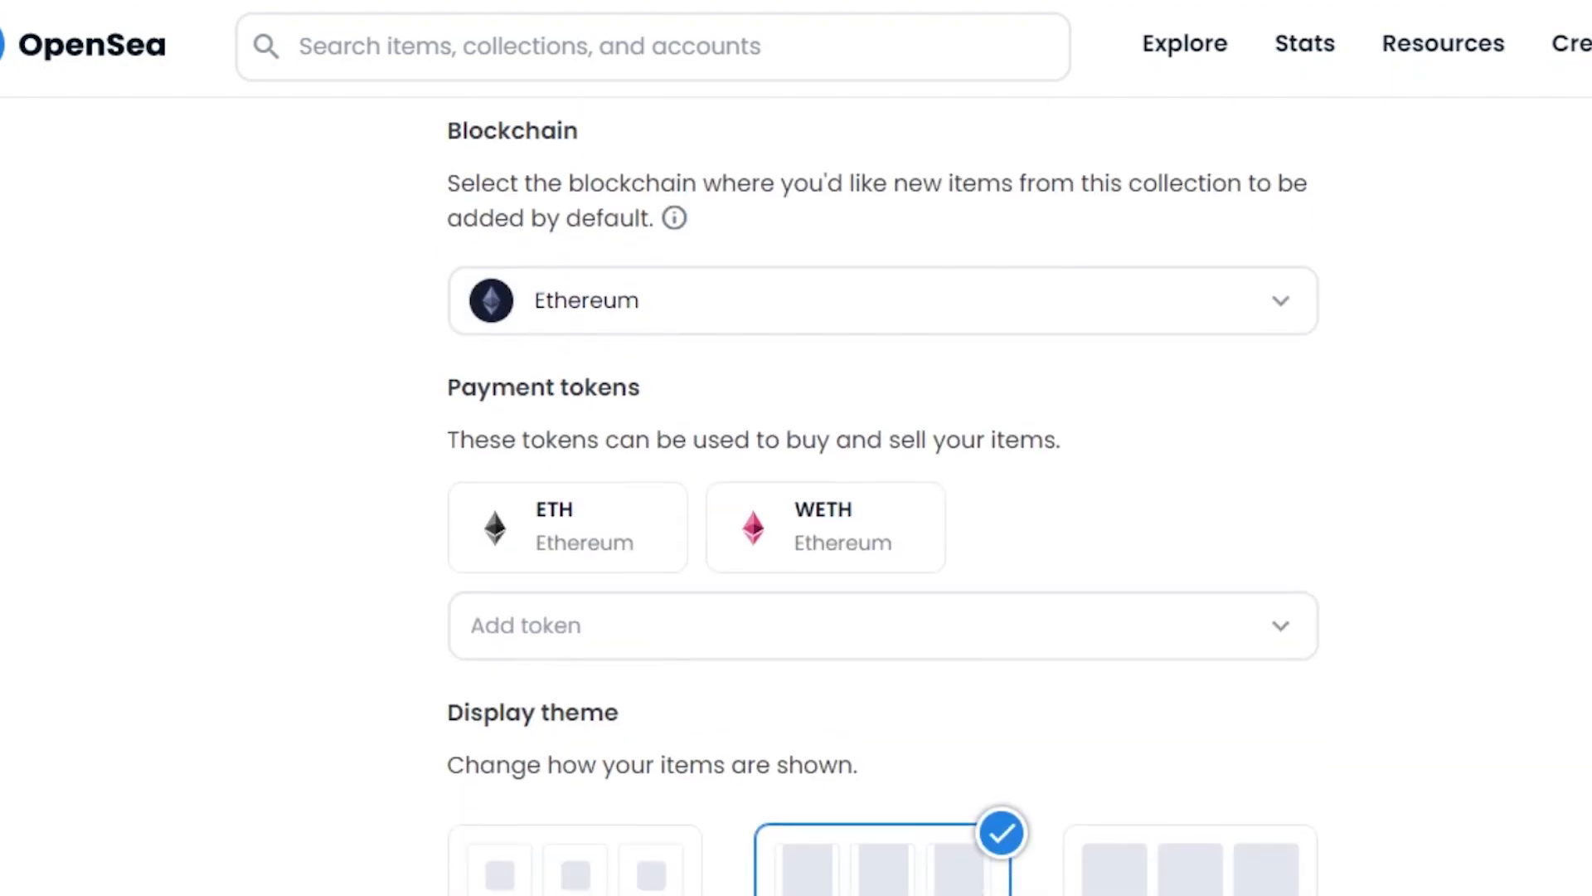
{"action": "left_click", "coordinate": [584, 277]}
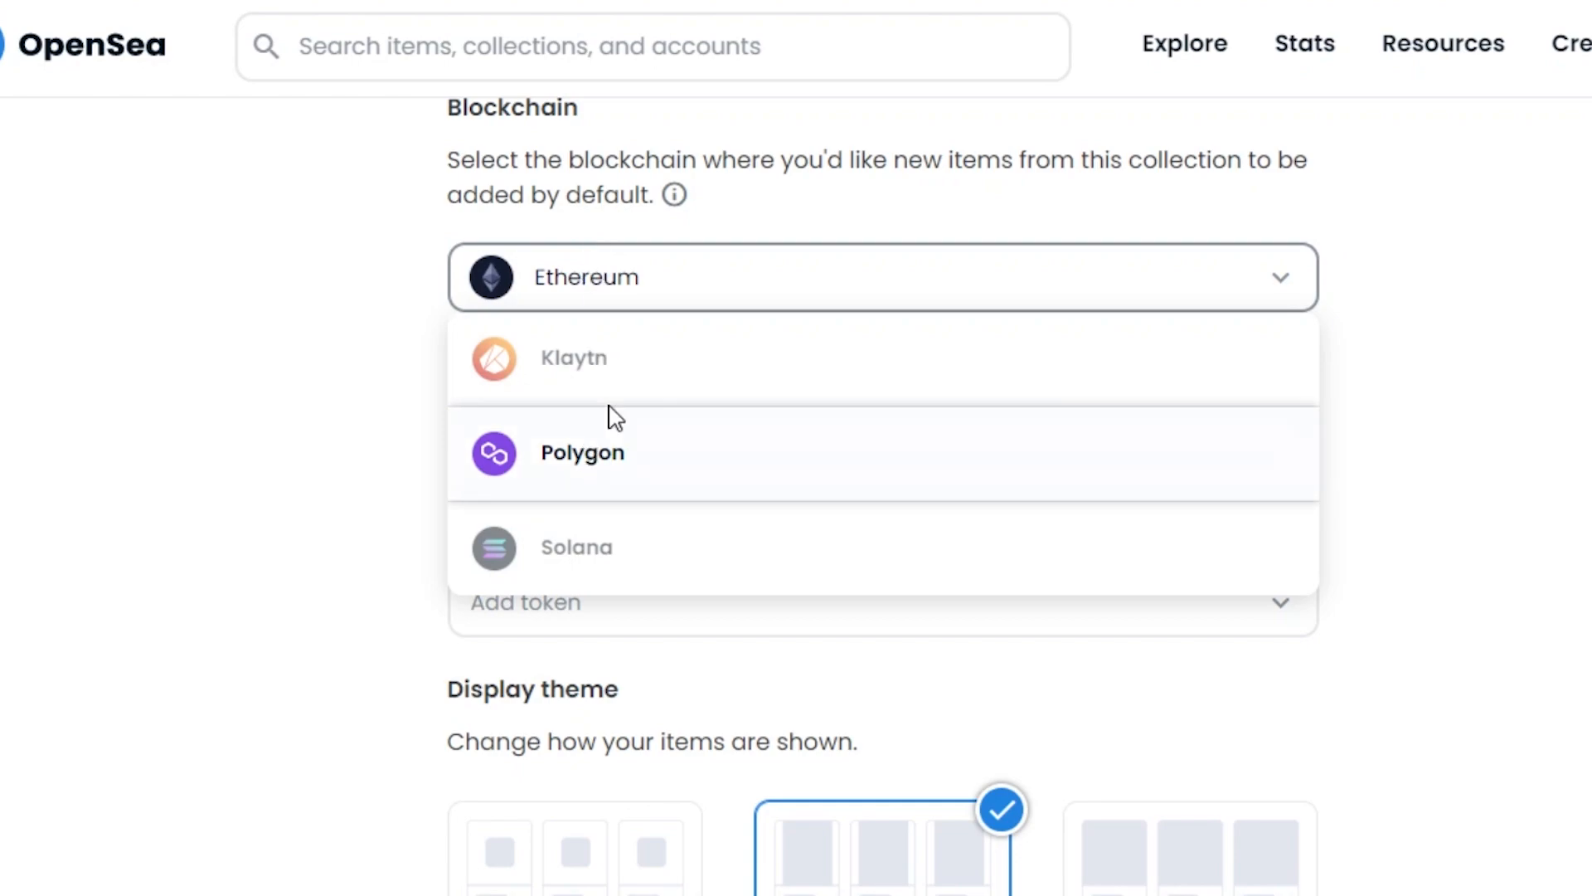
{"action": "left_click", "coordinate": [615, 305]}
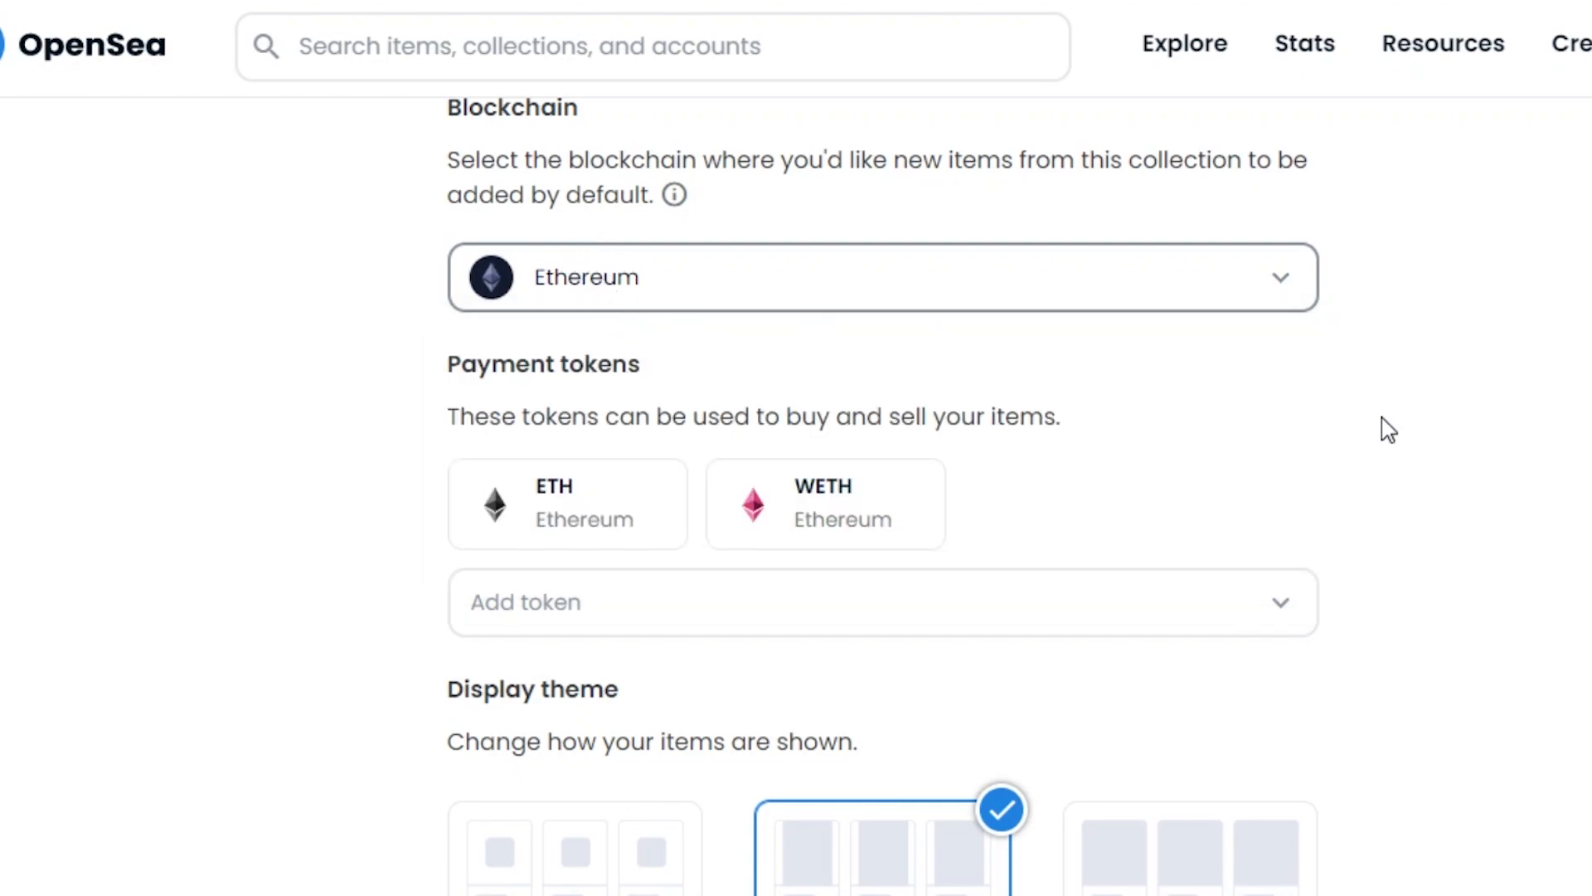
{"action": "scroll", "coordinate": [883, 498], "scroll_direction": "down", "scroll_amount": 2}
{"action": "left_click_drag", "start_coordinate": [1360, 490], "coordinate": [827, 235]}
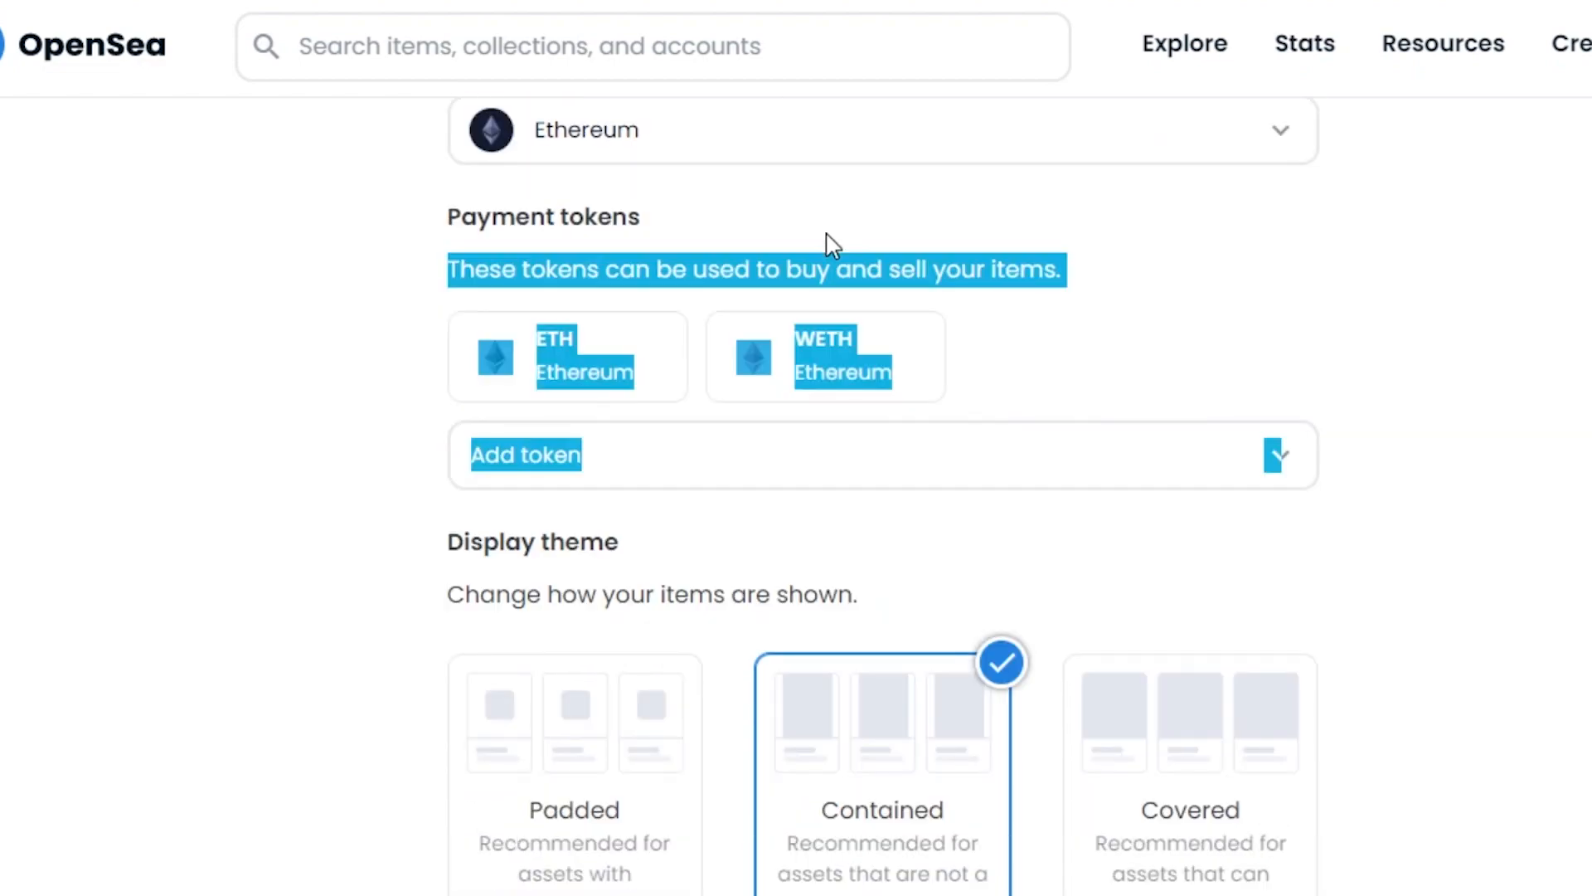
{"action": "left_click", "coordinate": [413, 389]}
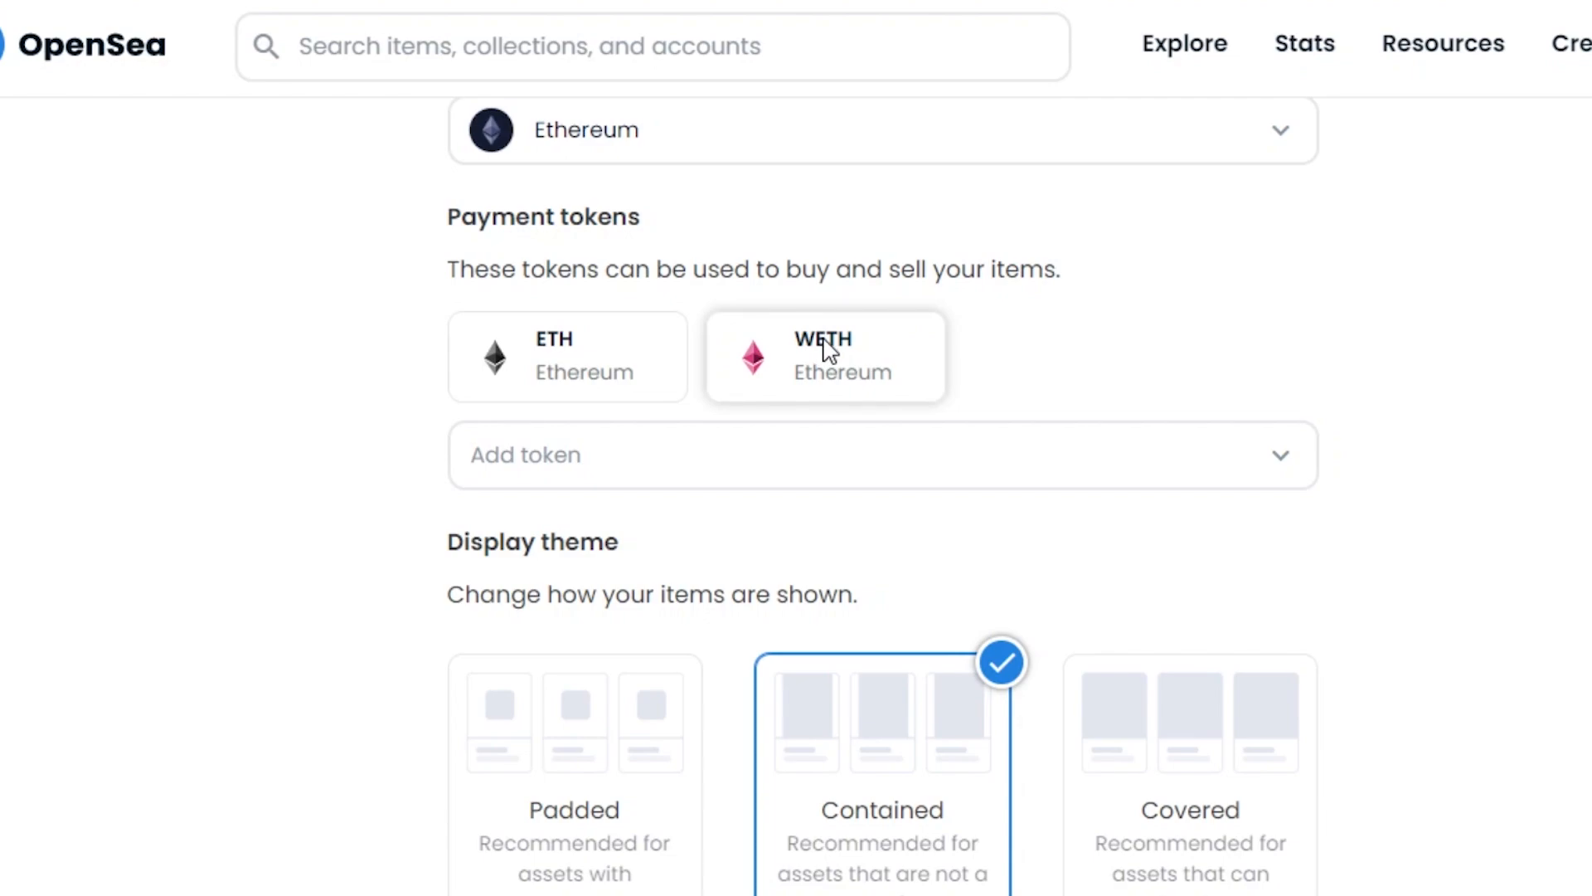
{"action": "left_click", "coordinate": [876, 461]}
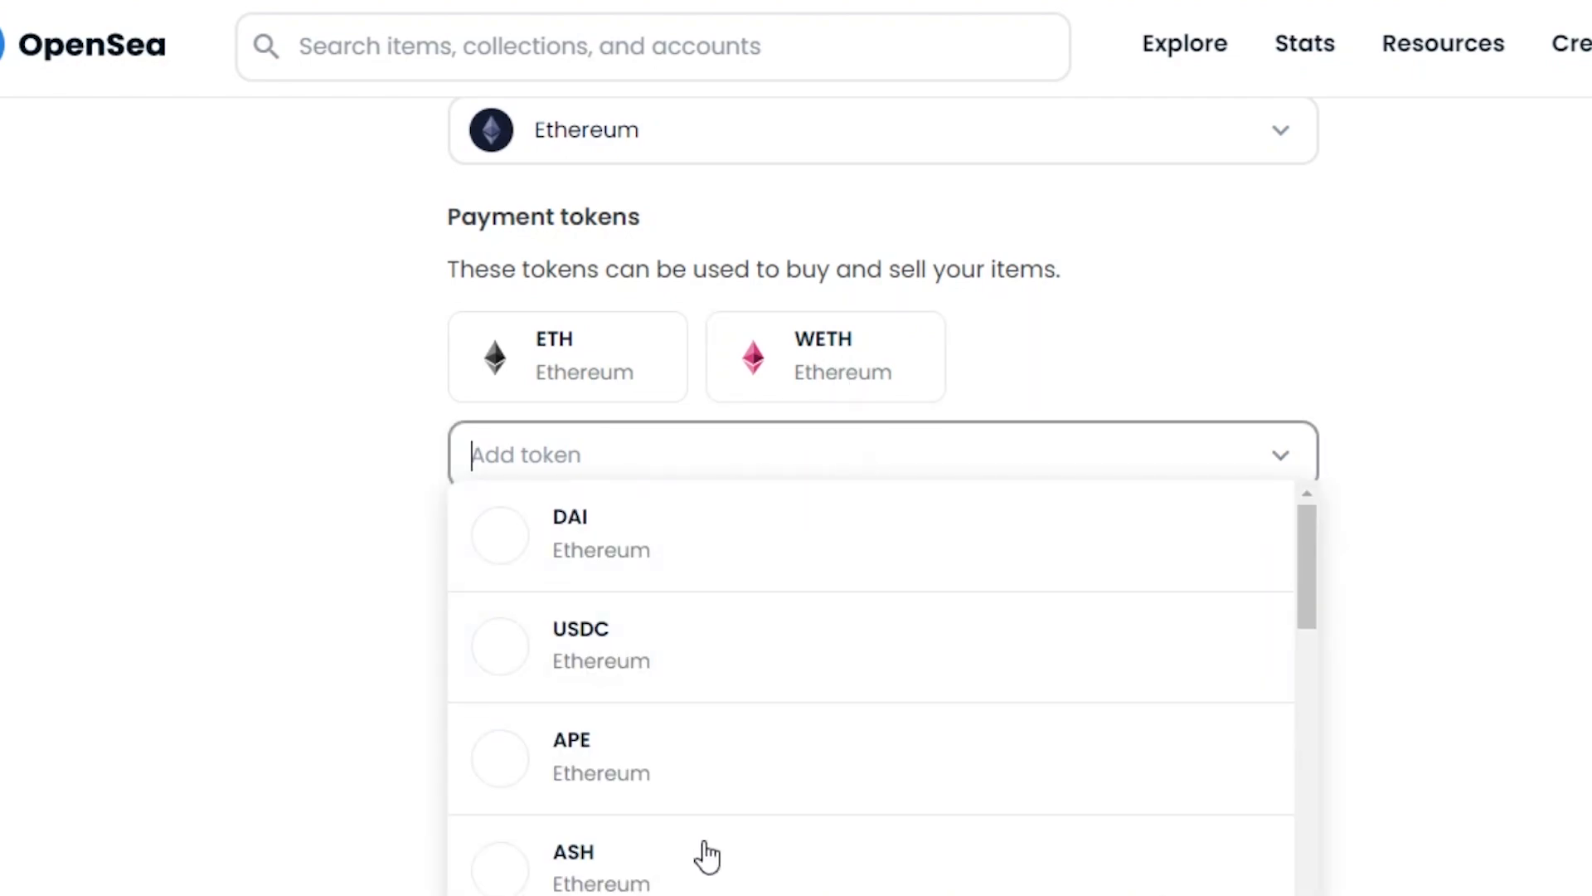
{"action": "left_click", "coordinate": [1493, 540]}
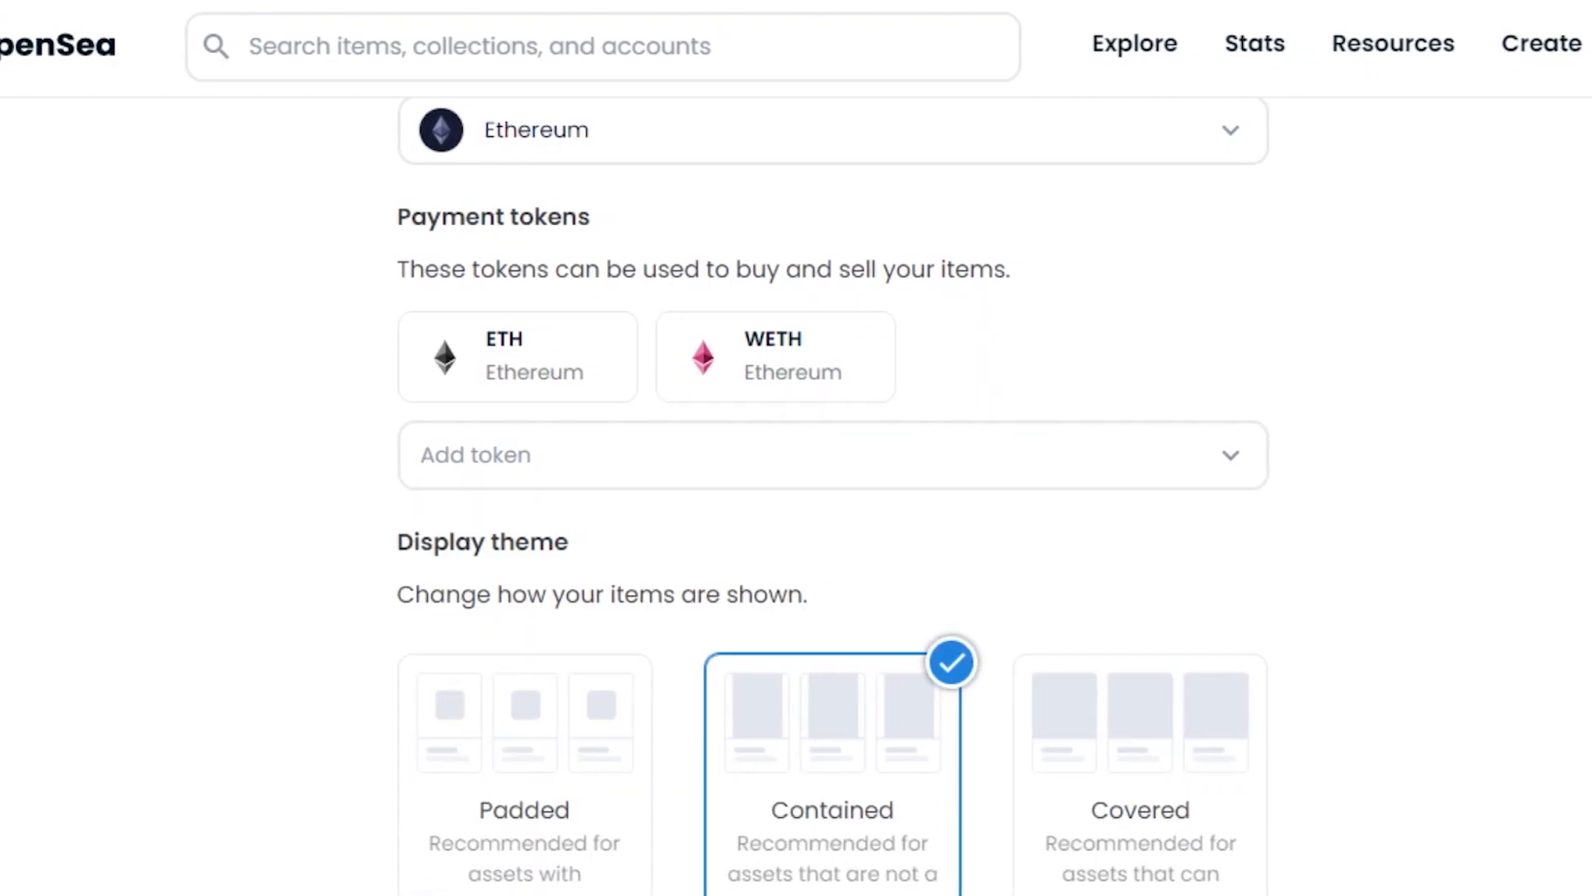
{"action": "scroll", "coordinate": [876, 498], "scroll_direction": "down", "scroll_amount": 3}
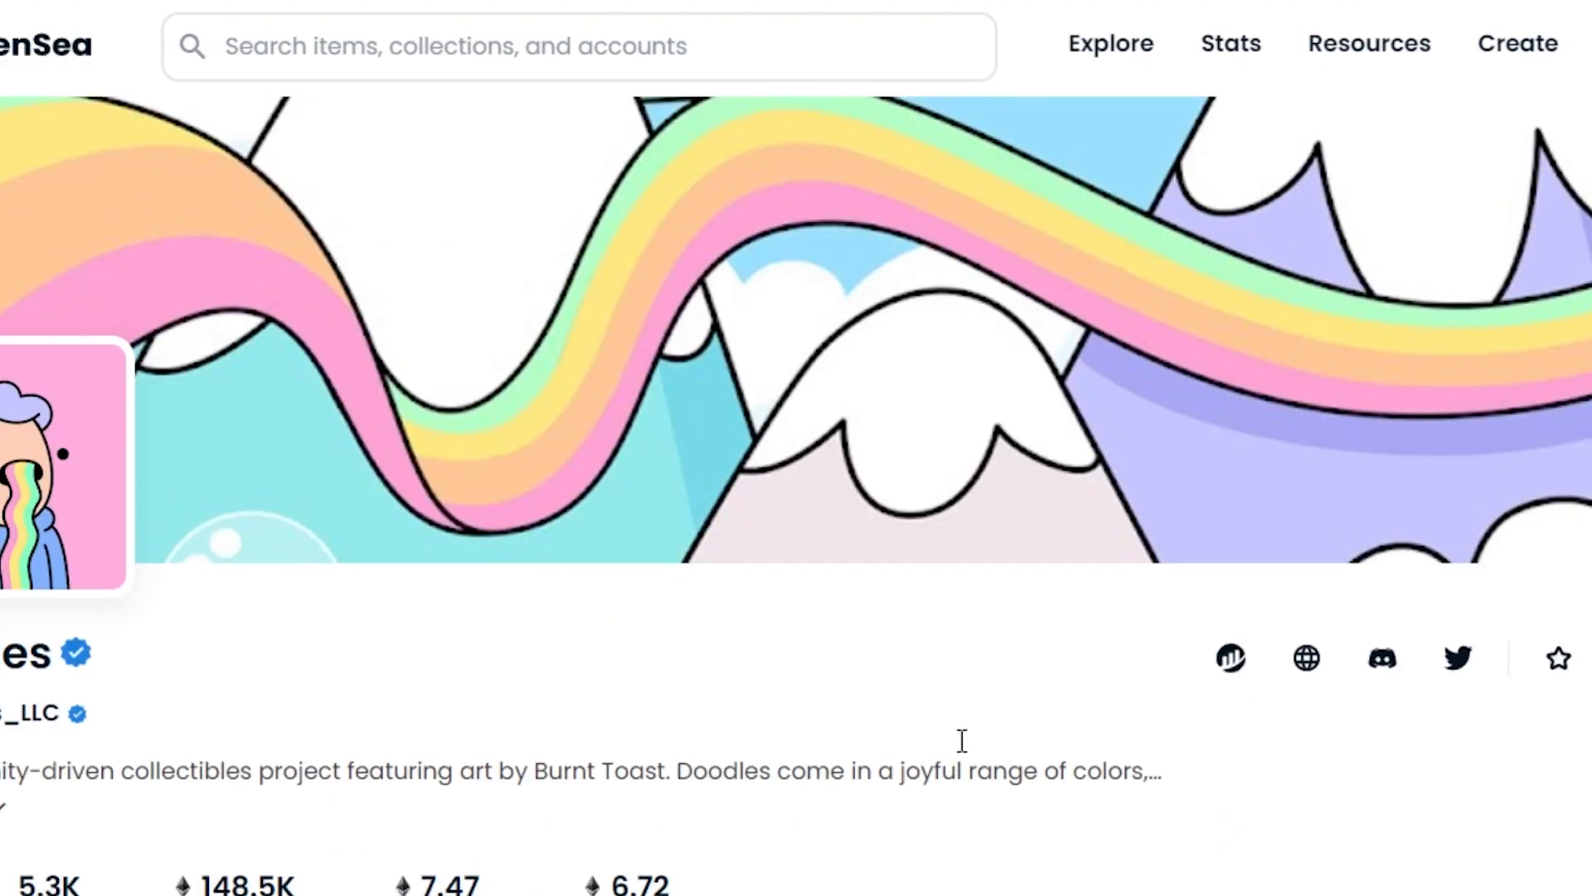
{"action": "scroll", "coordinate": [796, 497], "scroll_direction": "down", "scroll_amount": 8}
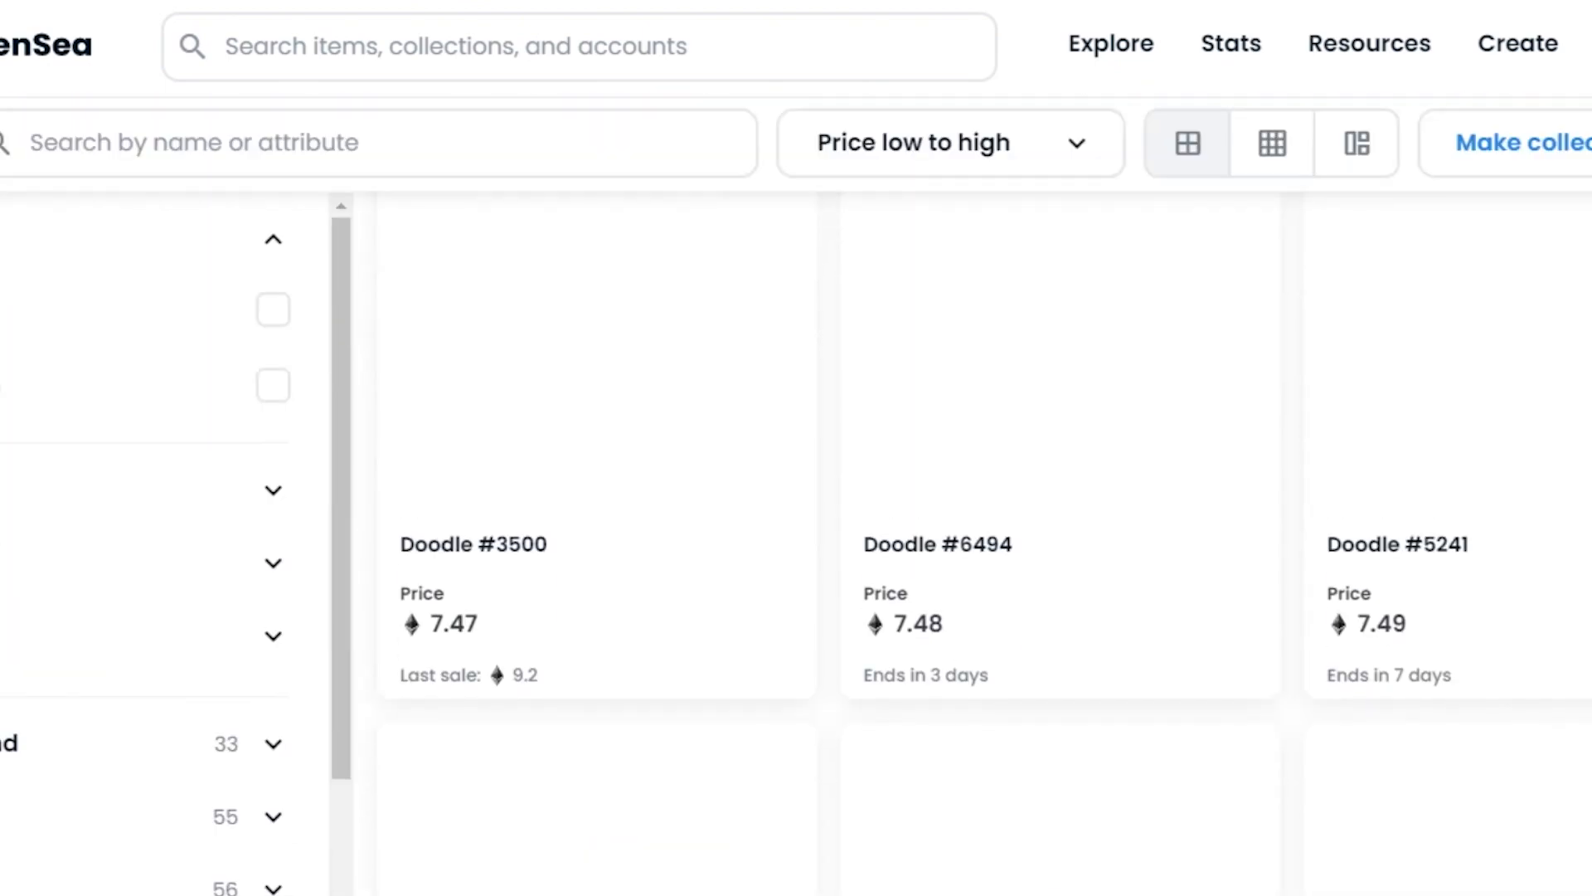
{"action": "scroll", "coordinate": [797, 498], "scroll_direction": "up", "scroll_amount": 2}
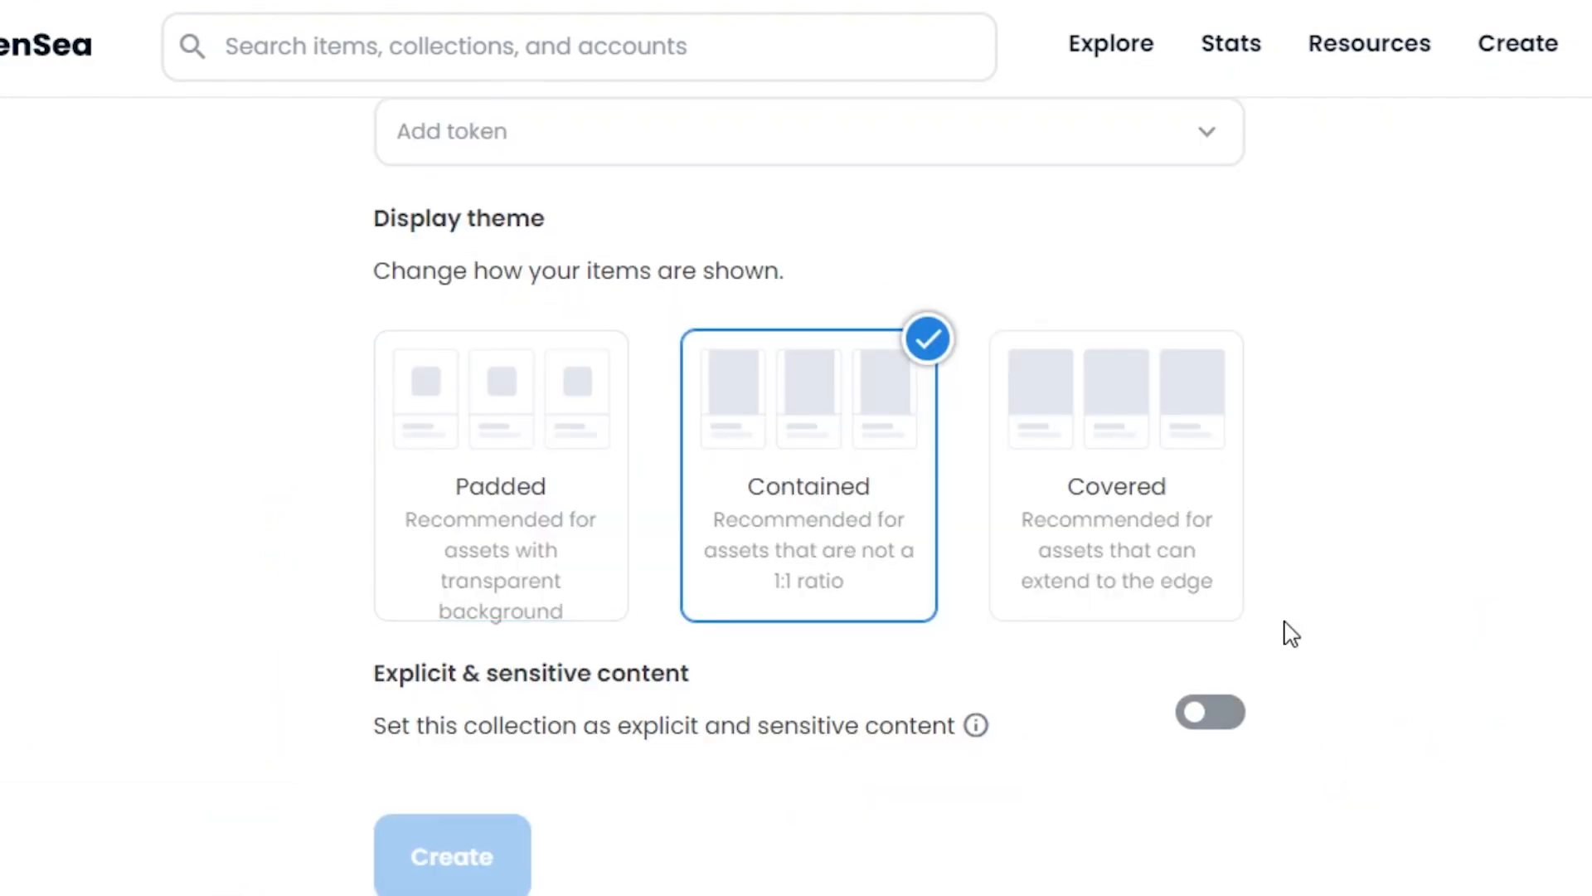
Step: Review the URL, description and Art category, then create the Pixel Guy 101 collection
{"action": "scroll", "coordinate": [810, 498], "scroll_direction": "up", "scroll_amount": 15}
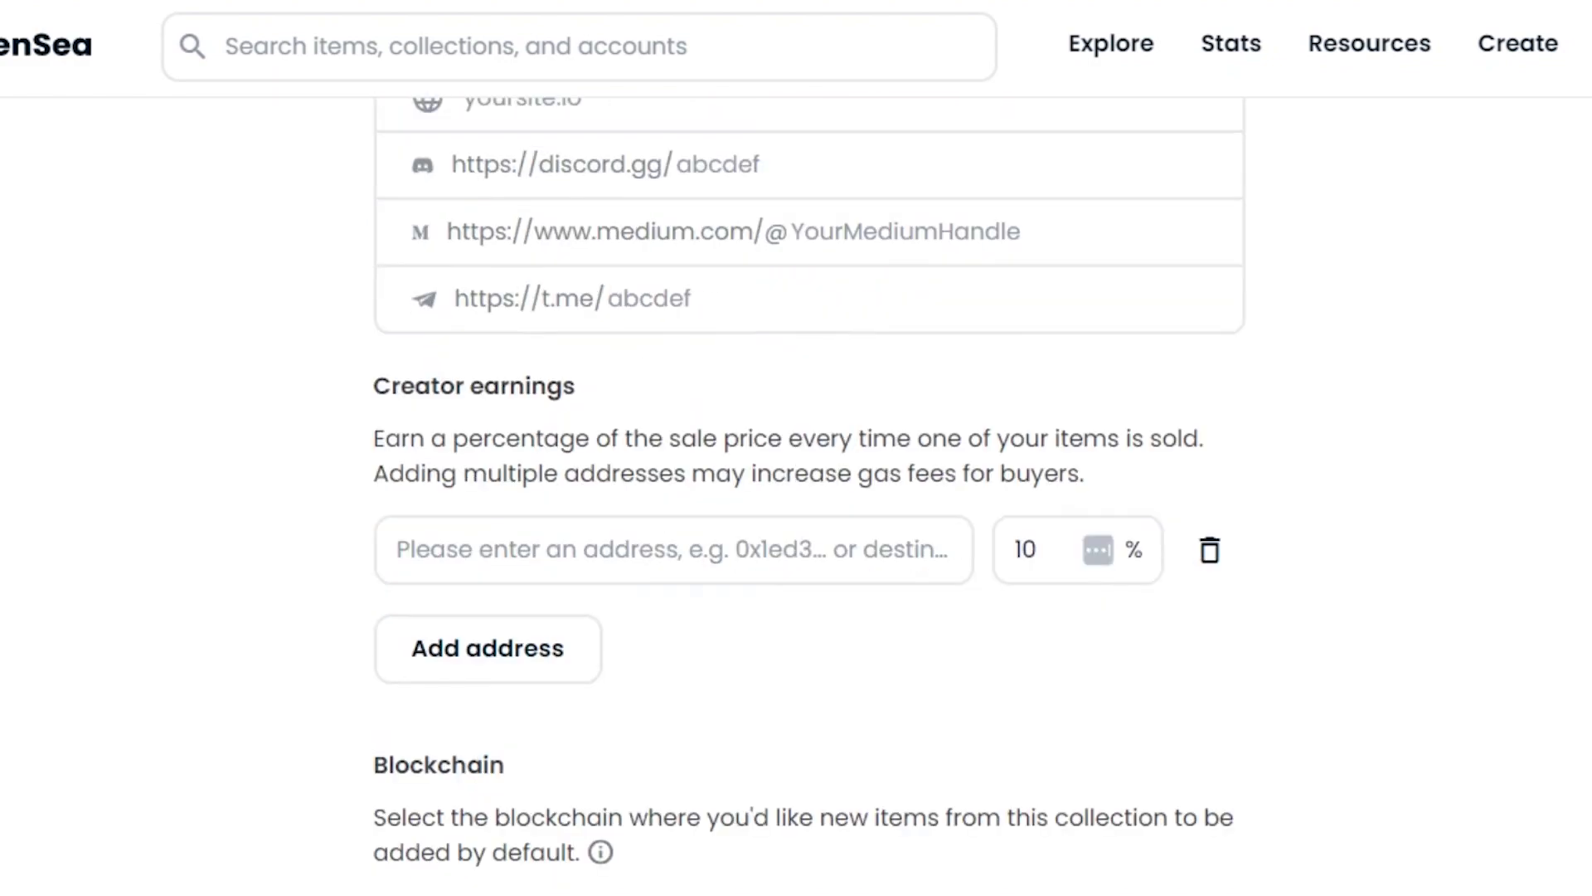
{"action": "scroll", "coordinate": [809, 498], "scroll_direction": "down", "scroll_amount": 12}
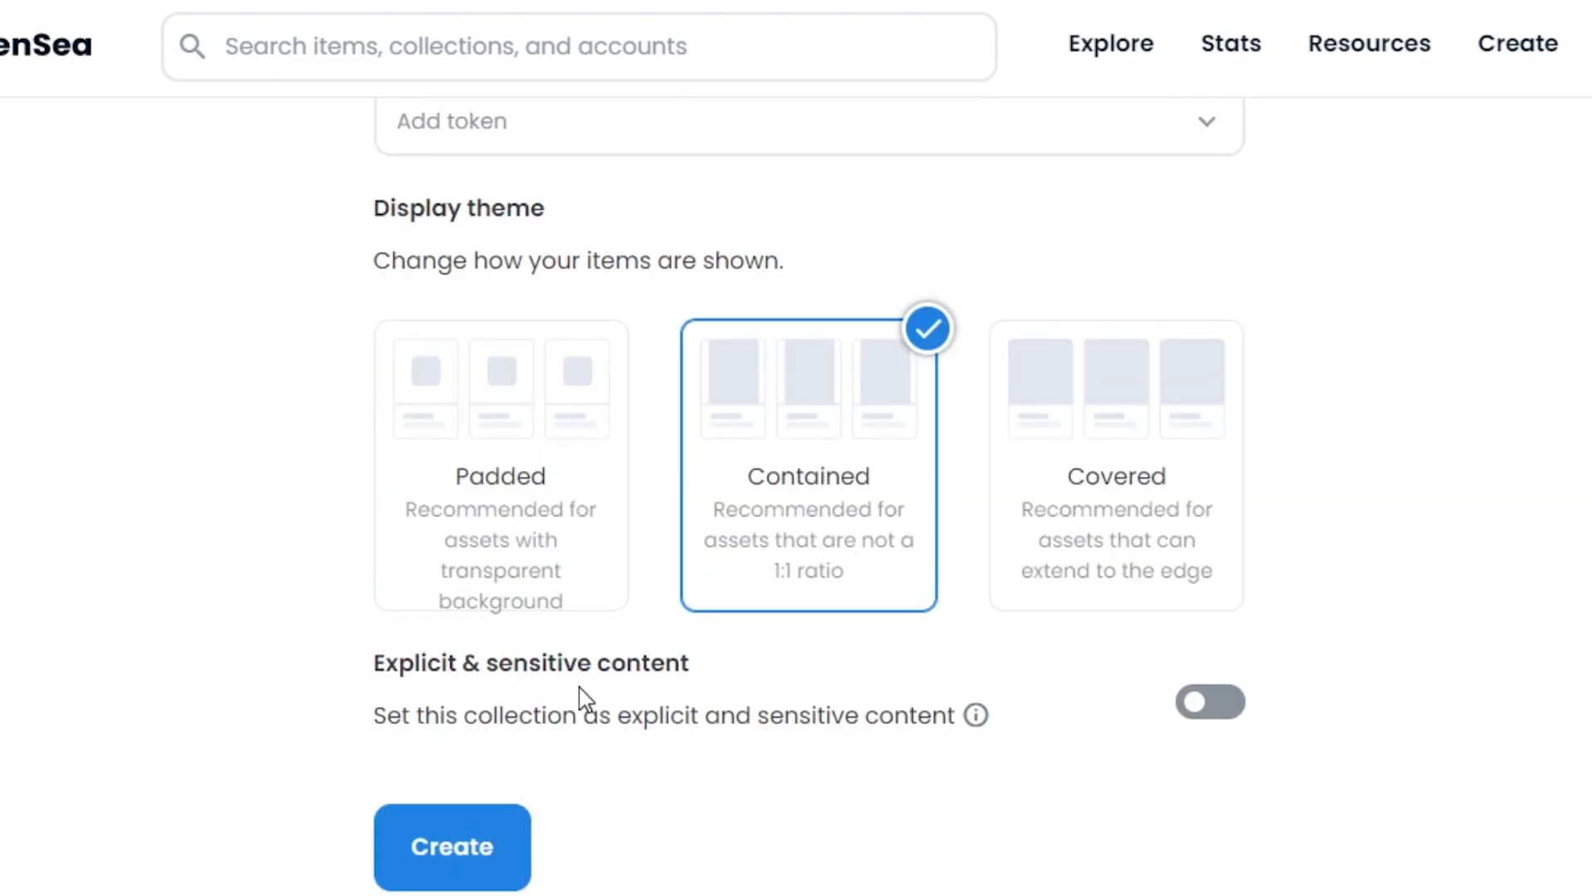
{"action": "left_click", "coordinate": [489, 854]}
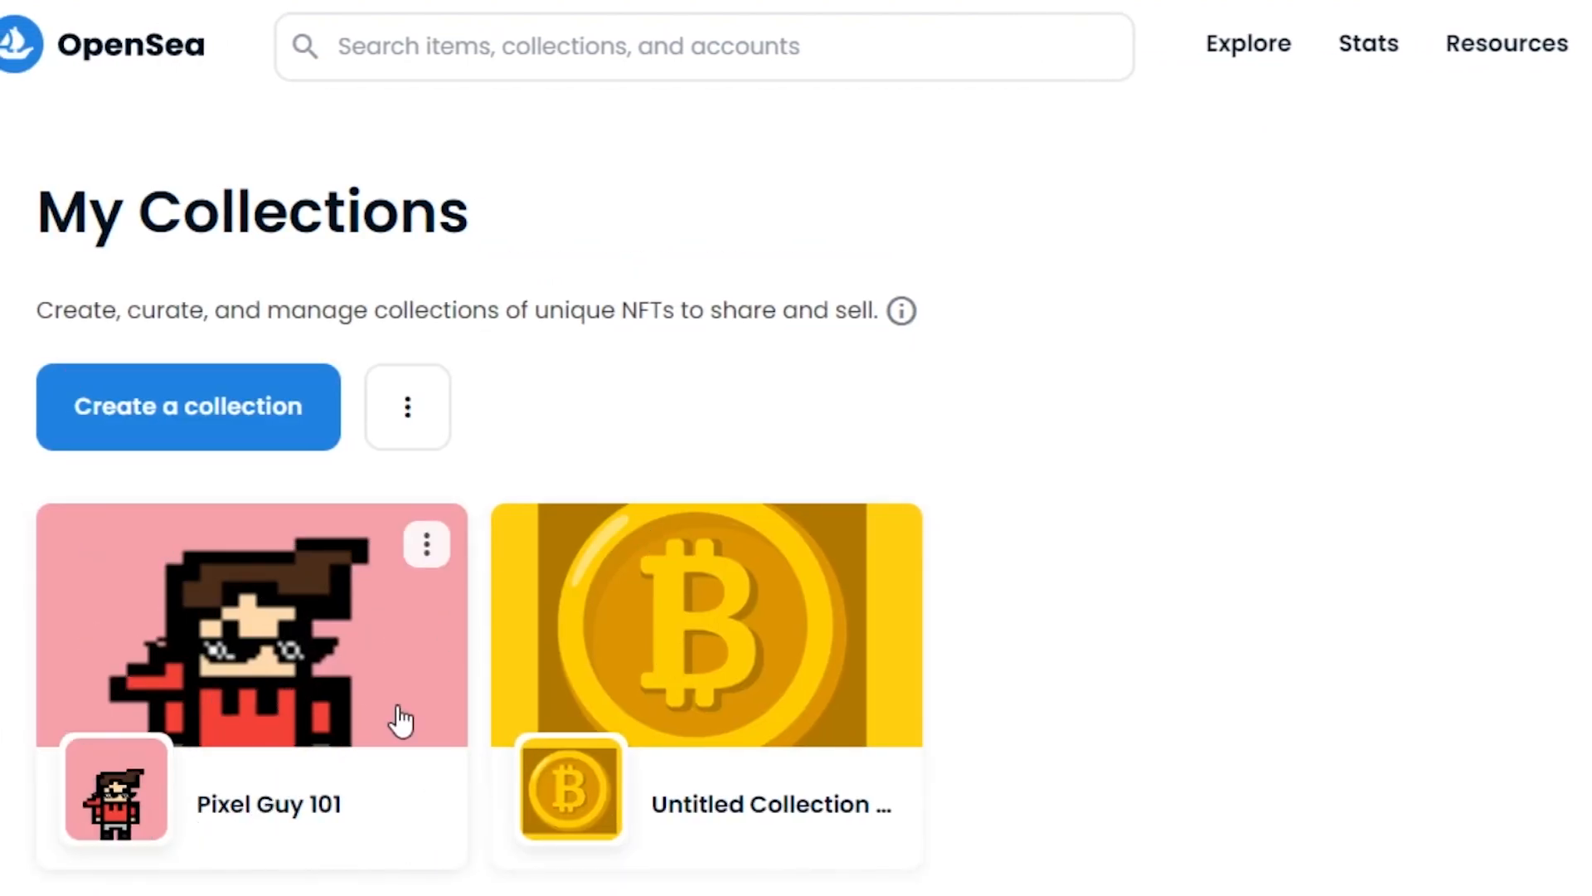
Step: Open the Pixel Guy 101 card from My Collections to view its collection page
{"action": "left_click", "coordinate": [420, 546]}
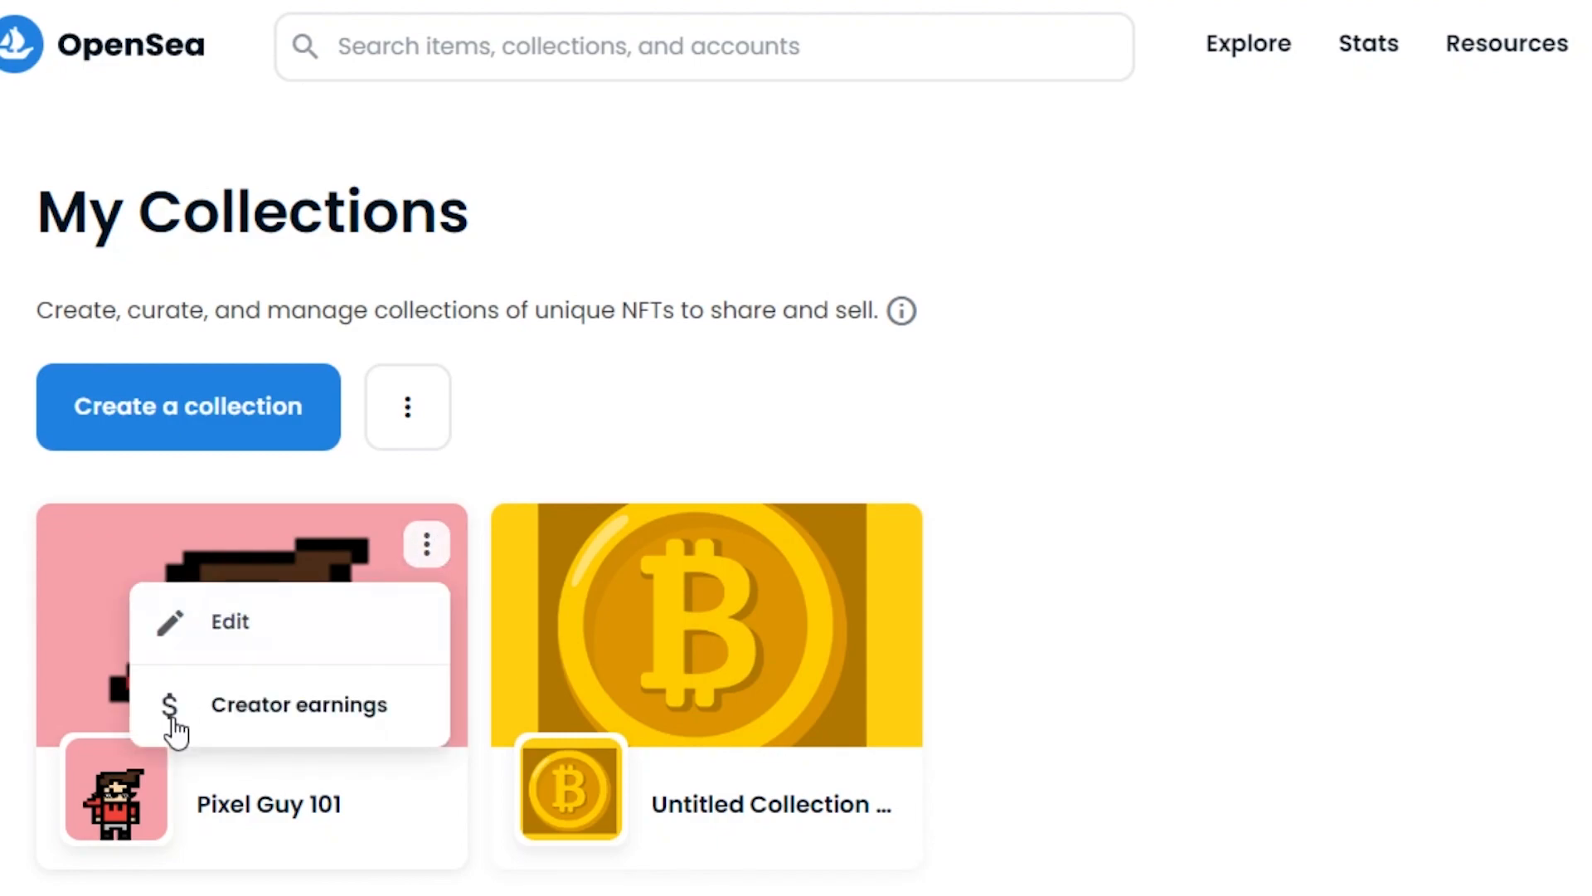
{"action": "left_click", "coordinate": [112, 610]}
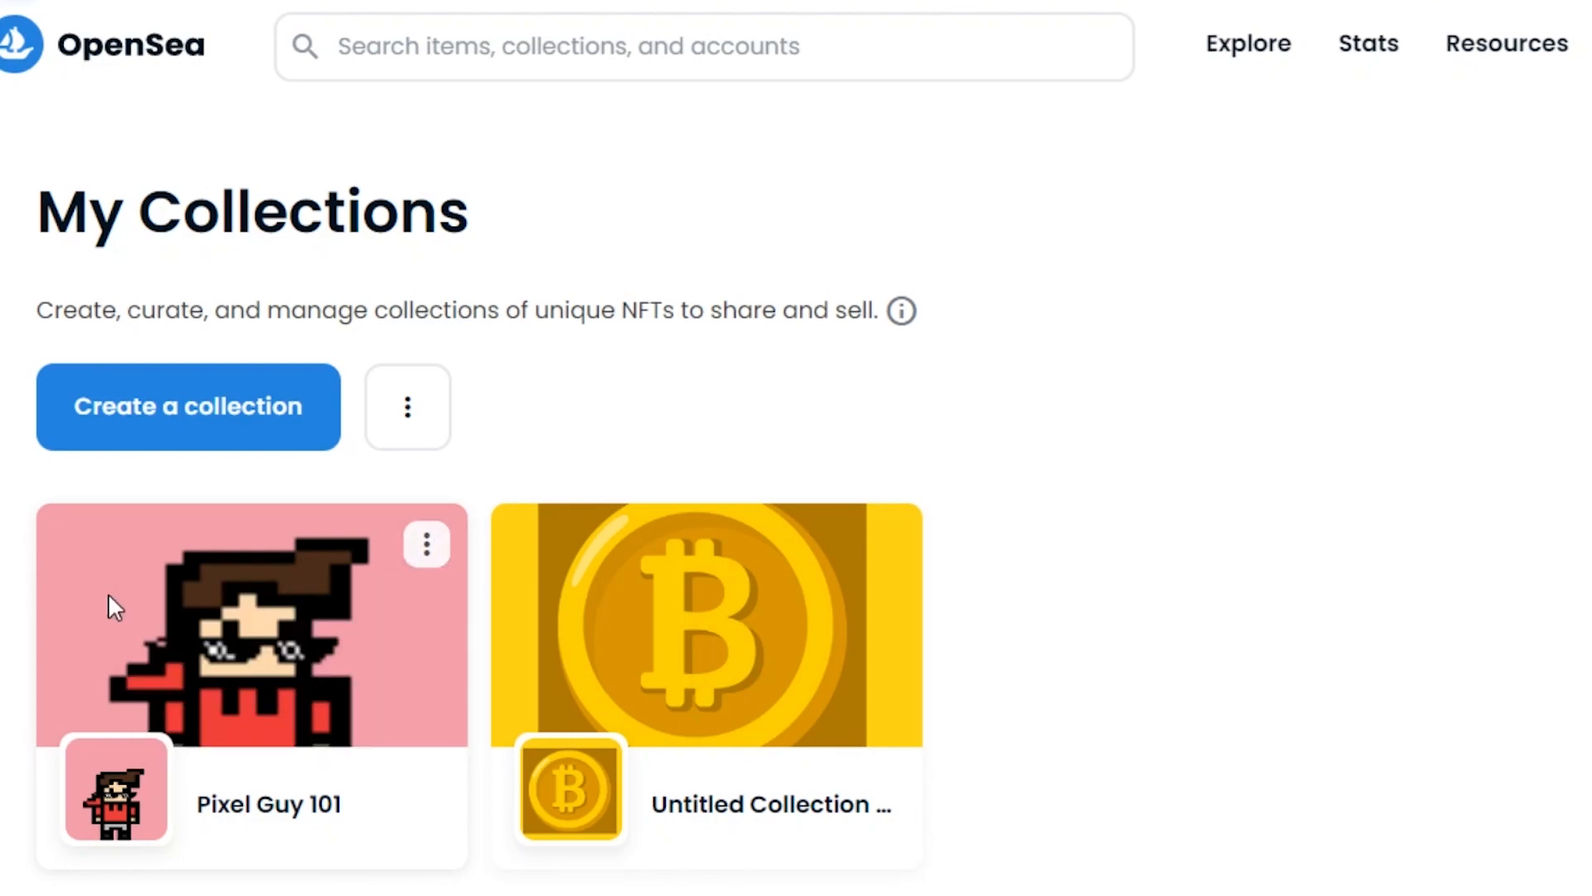
{"action": "left_click", "coordinate": [112, 610]}
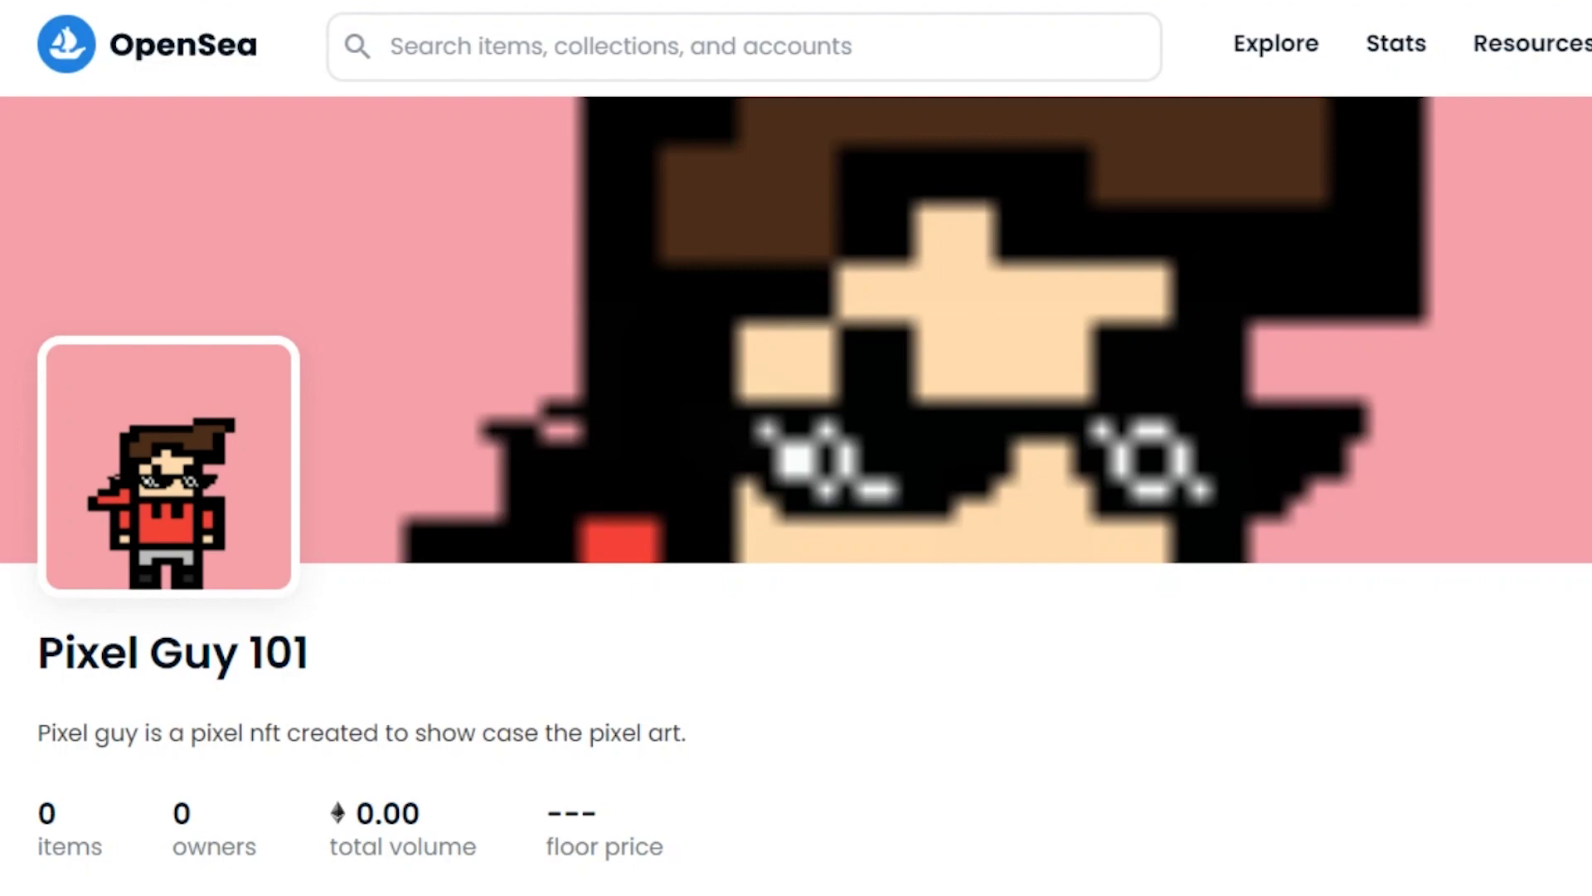
{"action": "scroll", "coordinate": [796, 332], "scroll_direction": "down", "scroll_amount": 5}
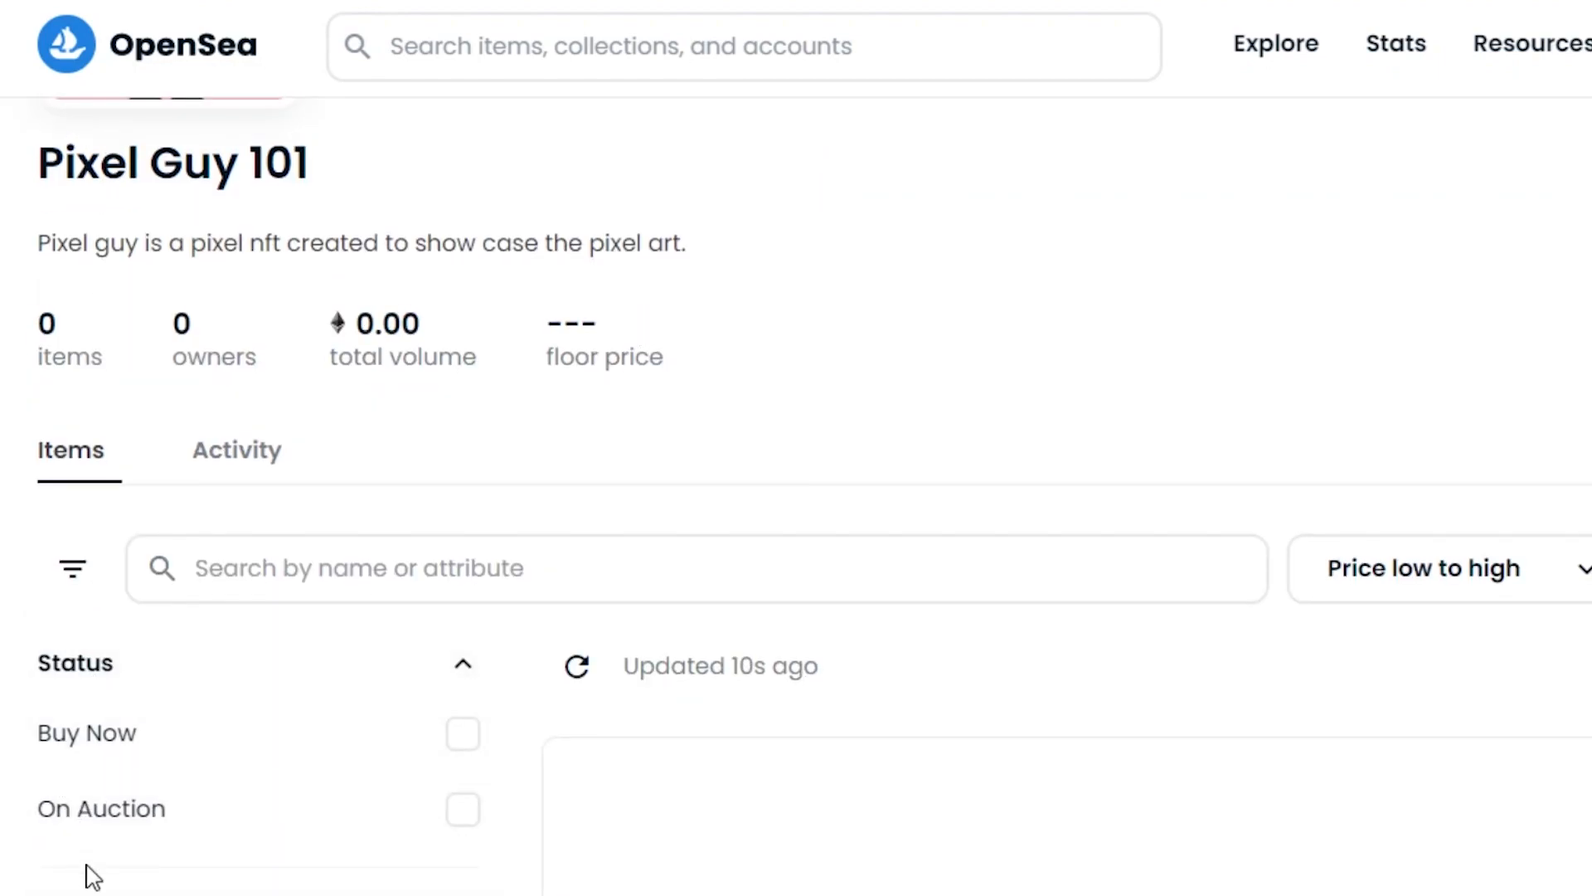
{"action": "scroll", "coordinate": [569, 479], "scroll_direction": "down", "scroll_amount": 4}
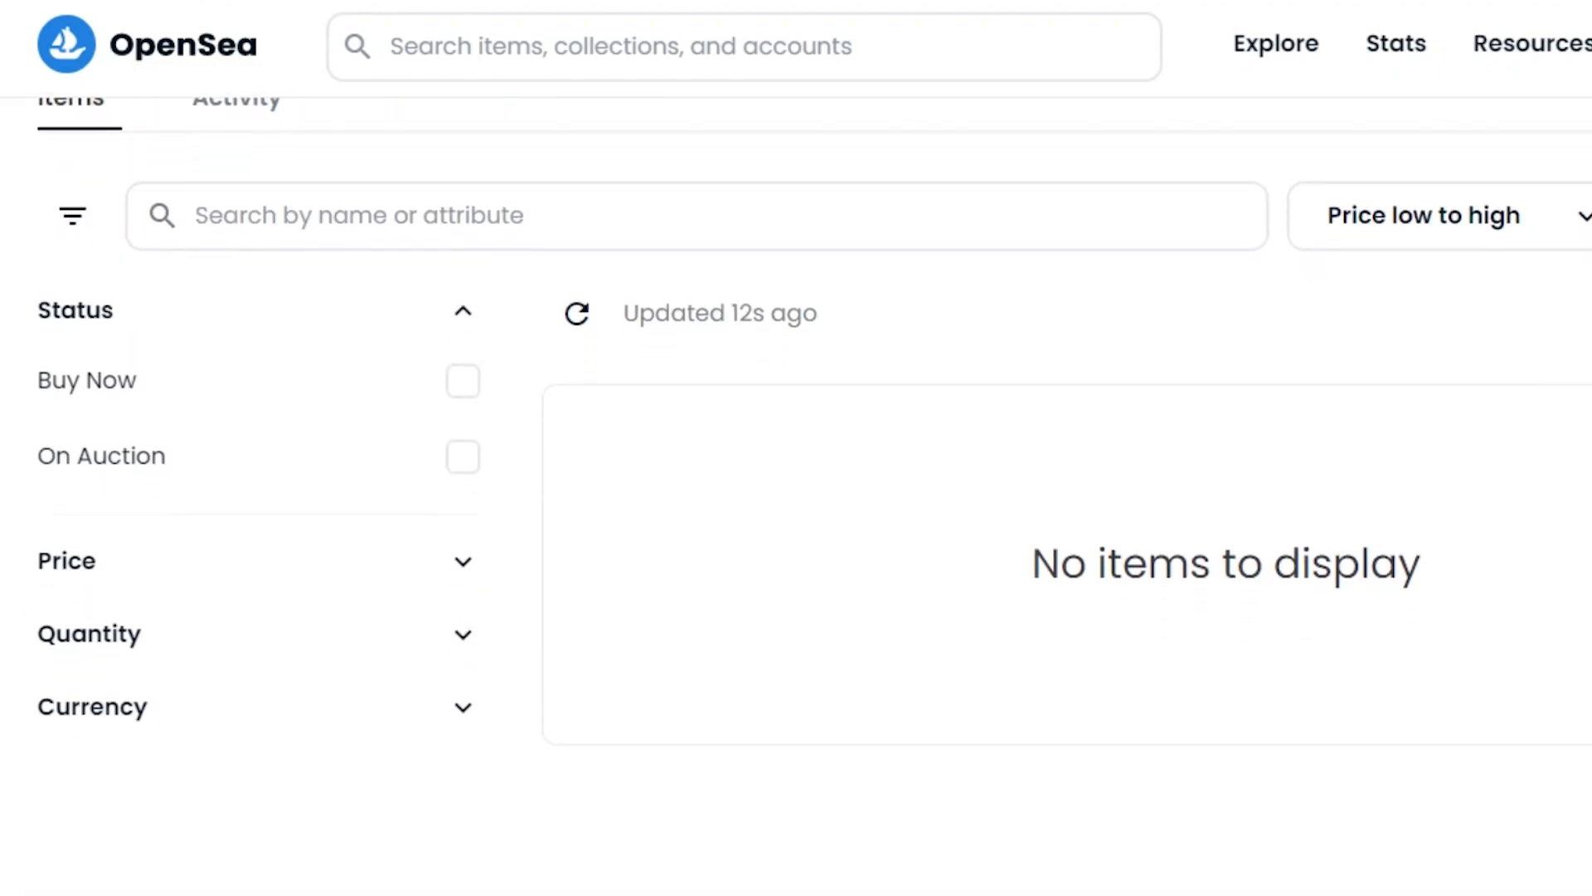
{"action": "scroll", "coordinate": [569, 478], "scroll_direction": "up", "scroll_amount": 7}
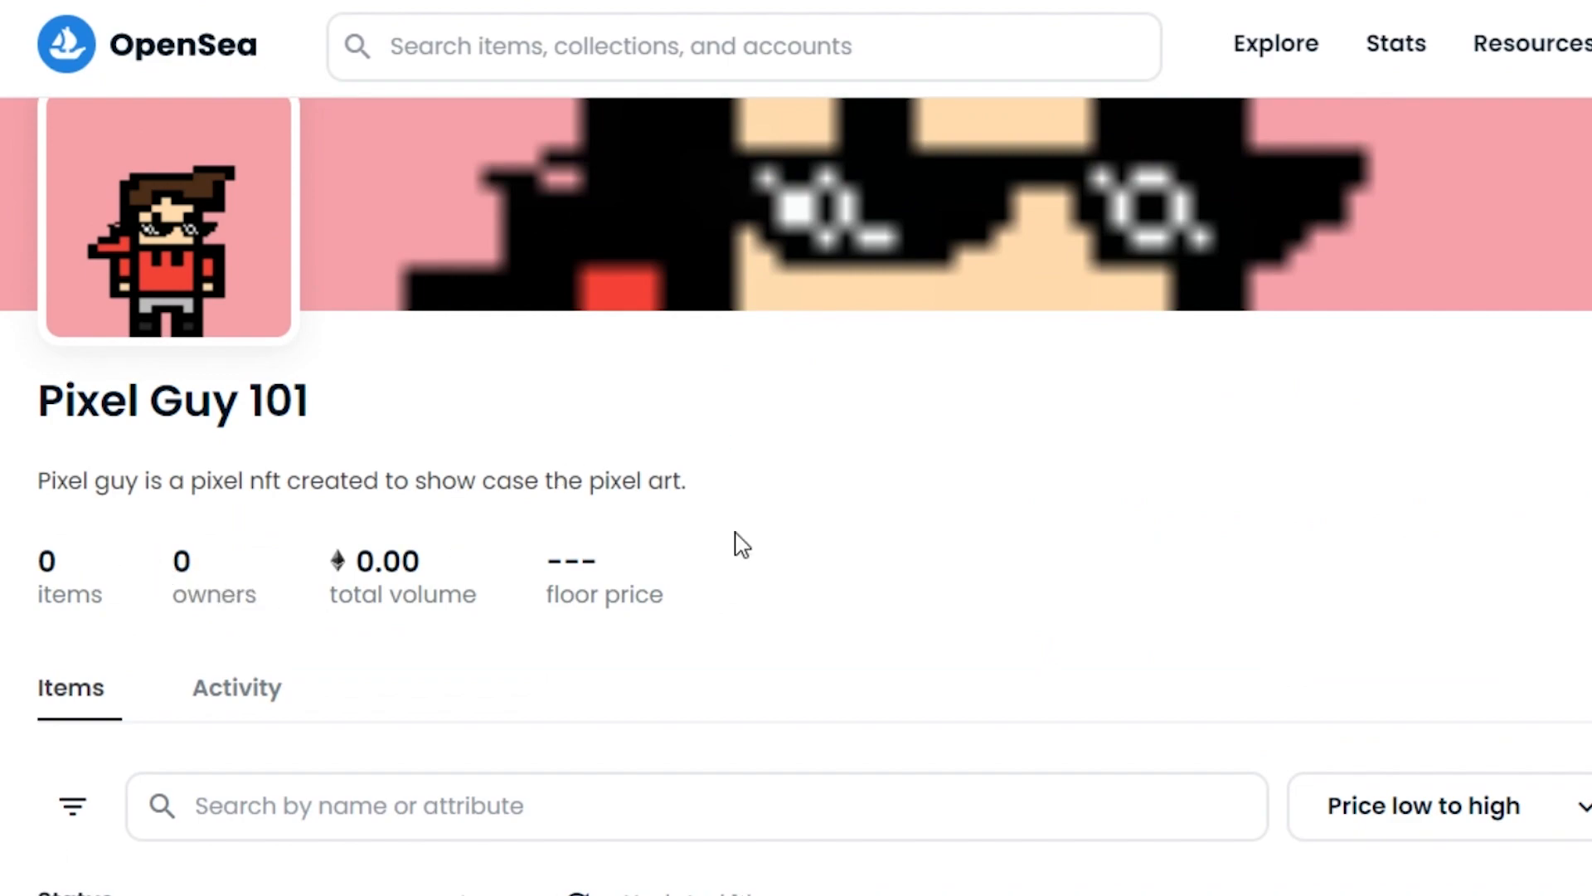
{"action": "scroll", "coordinate": [796, 498], "scroll_direction": "down", "scroll_amount": 4}
{"action": "scroll", "coordinate": [797, 498], "scroll_direction": "up", "scroll_amount": 6}
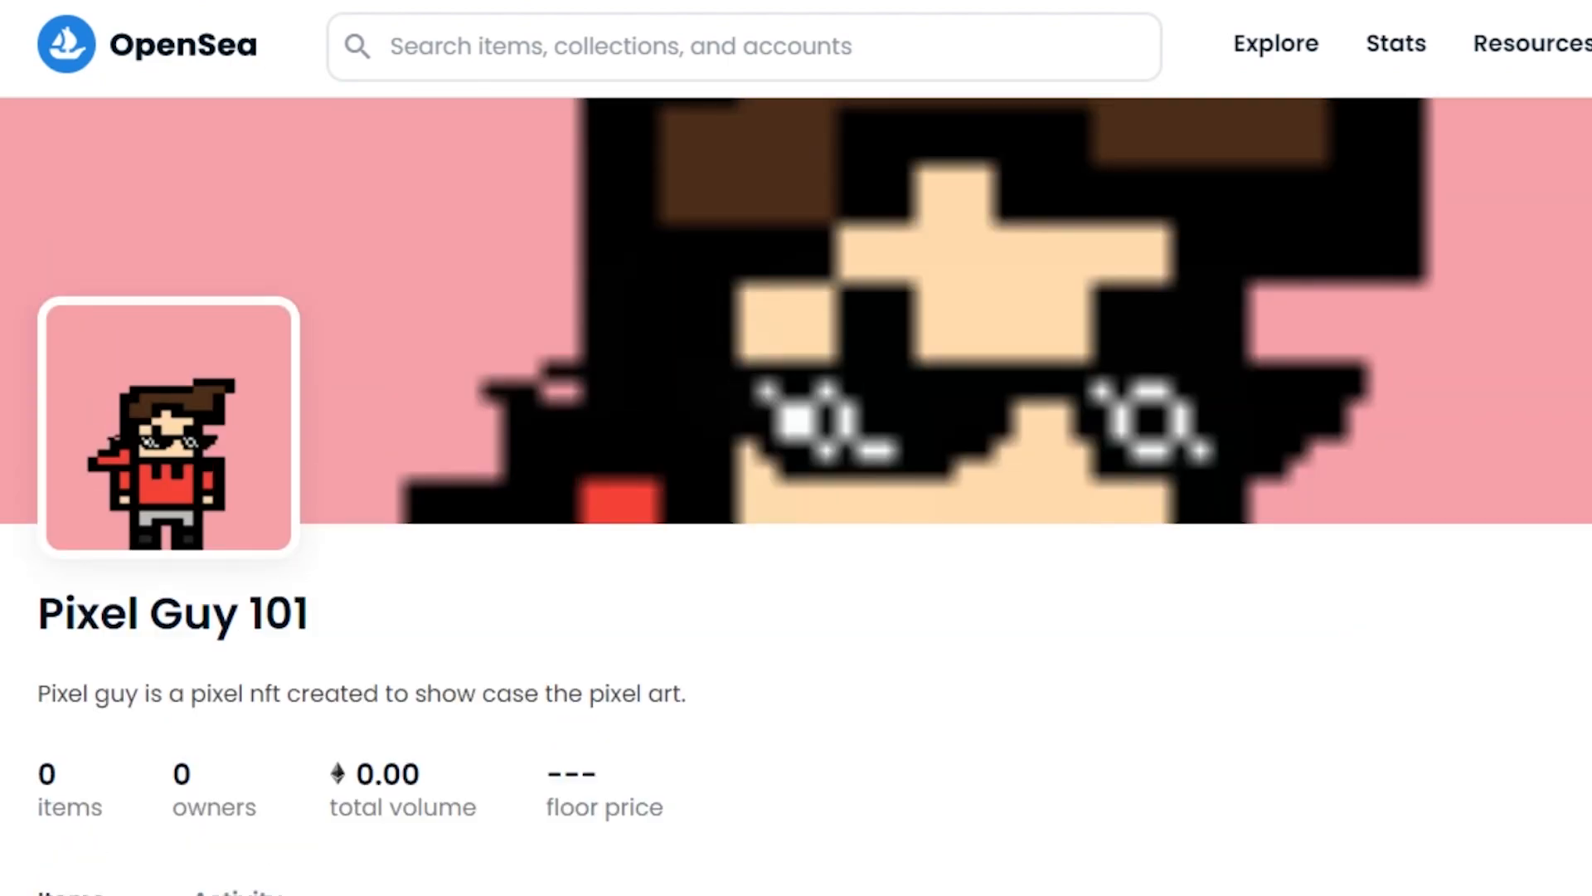
{"action": "scroll", "coordinate": [796, 498], "scroll_direction": "down", "scroll_amount": 6}
{"action": "scroll", "coordinate": [796, 497], "scroll_direction": "up", "scroll_amount": 2}
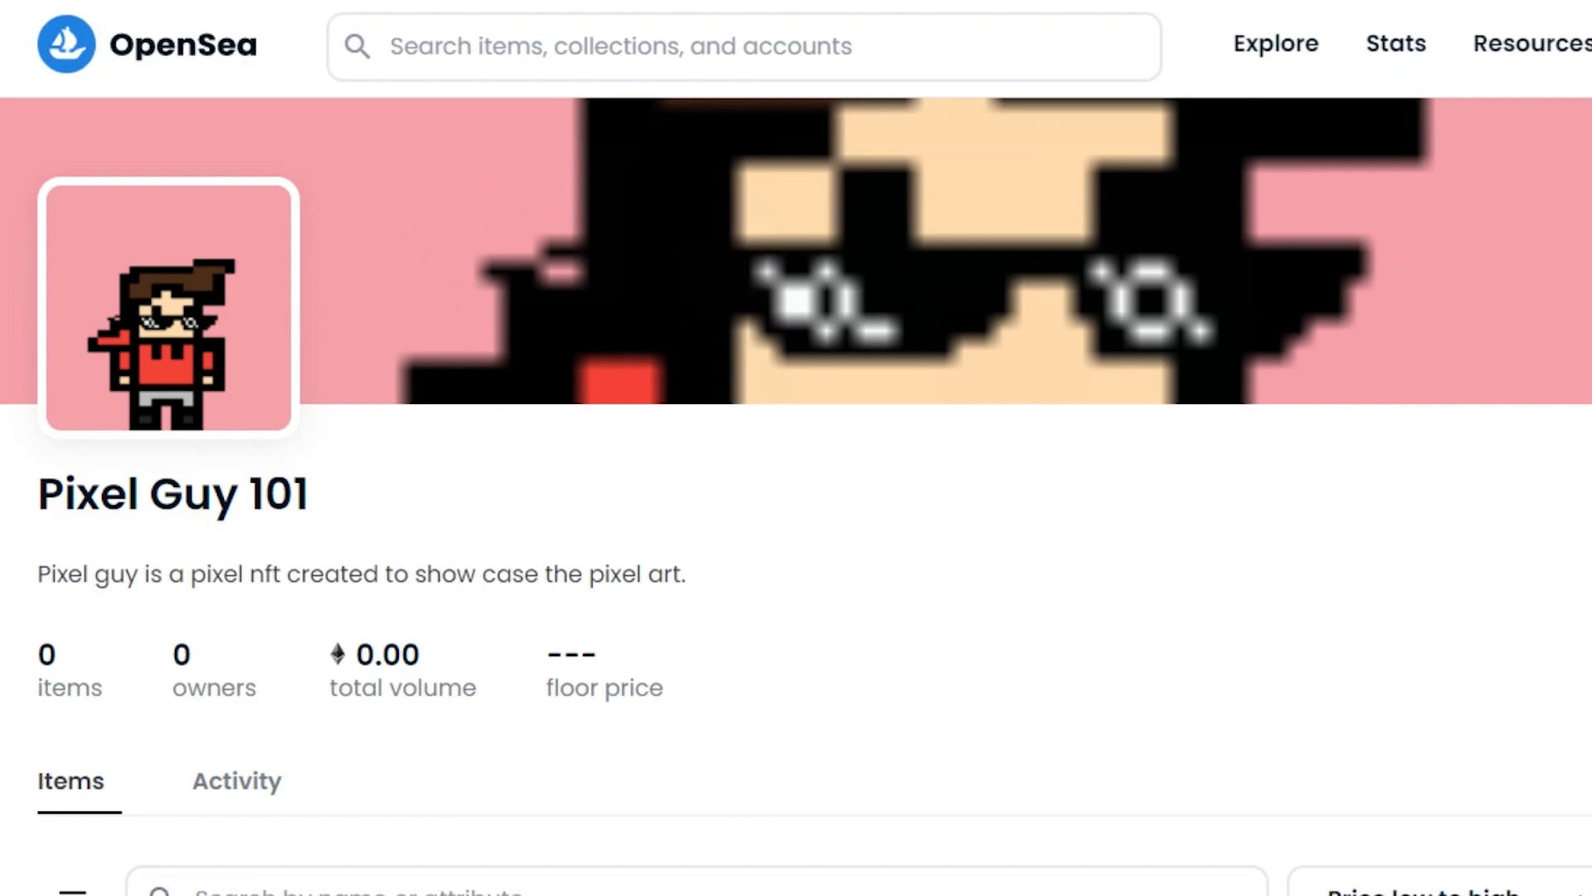
{"action": "scroll", "coordinate": [796, 497], "scroll_direction": "down", "scroll_amount": 6}
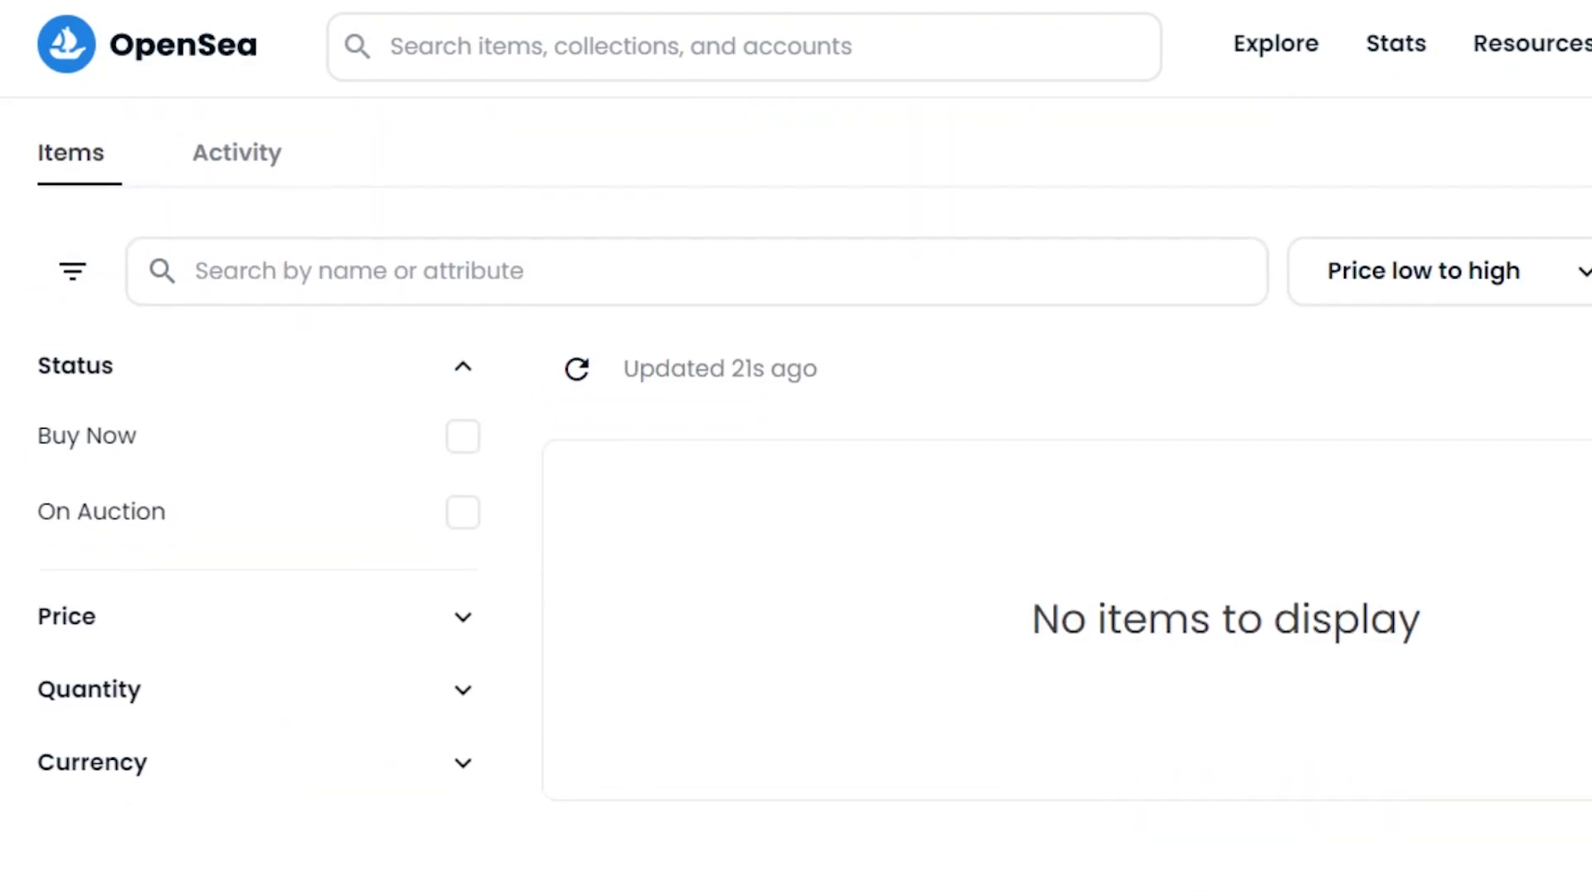
{"action": "scroll", "coordinate": [796, 498], "scroll_direction": "up", "scroll_amount": 8}
{"action": "scroll", "coordinate": [797, 497], "scroll_direction": "down", "scroll_amount": 8}
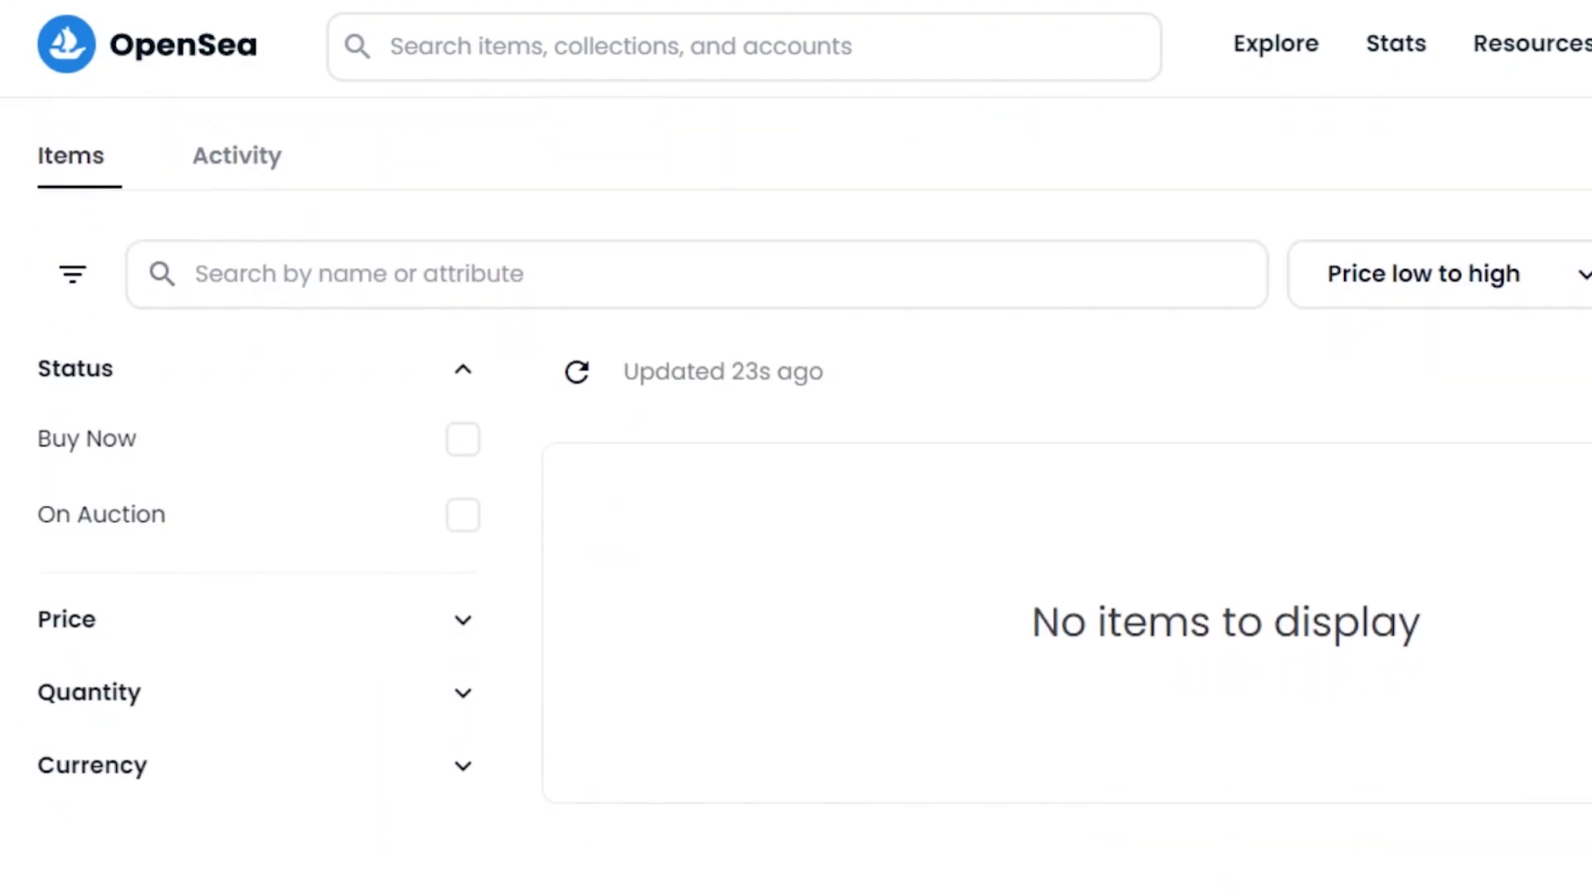
{"action": "scroll", "coordinate": [797, 498], "scroll_direction": "up", "scroll_amount": 8}
{"action": "scroll", "coordinate": [797, 498], "scroll_direction": "down", "scroll_amount": 5}
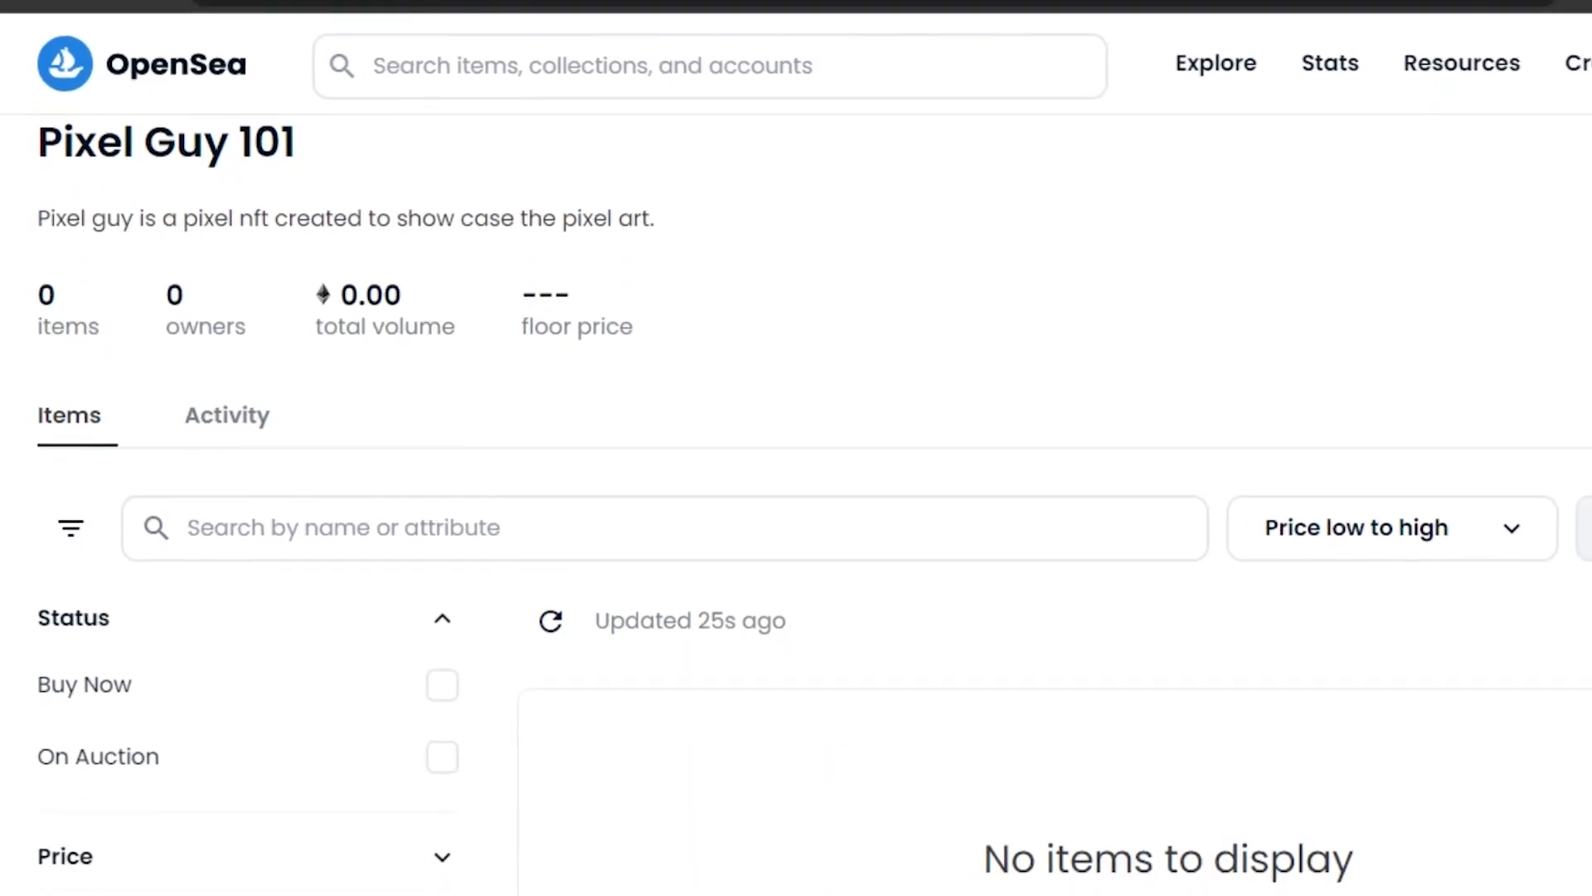